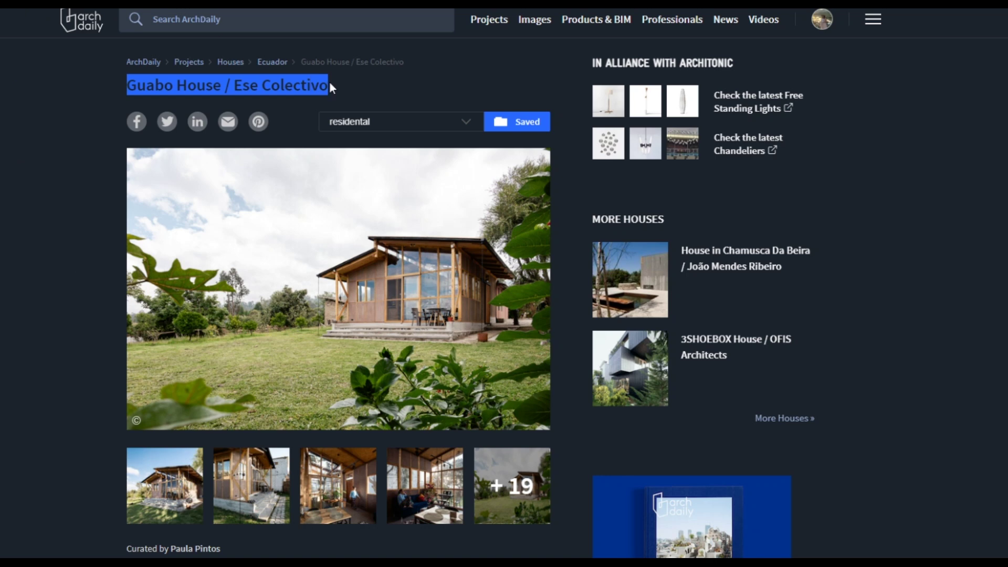
Look through the Guabo House project page on ArchDaily as the design reference.
{"action": "left_click", "coordinate": [72, 223]}
{"action": "scroll", "coordinate": [261, 243], "scroll_direction": "down", "scroll_amount": 5}
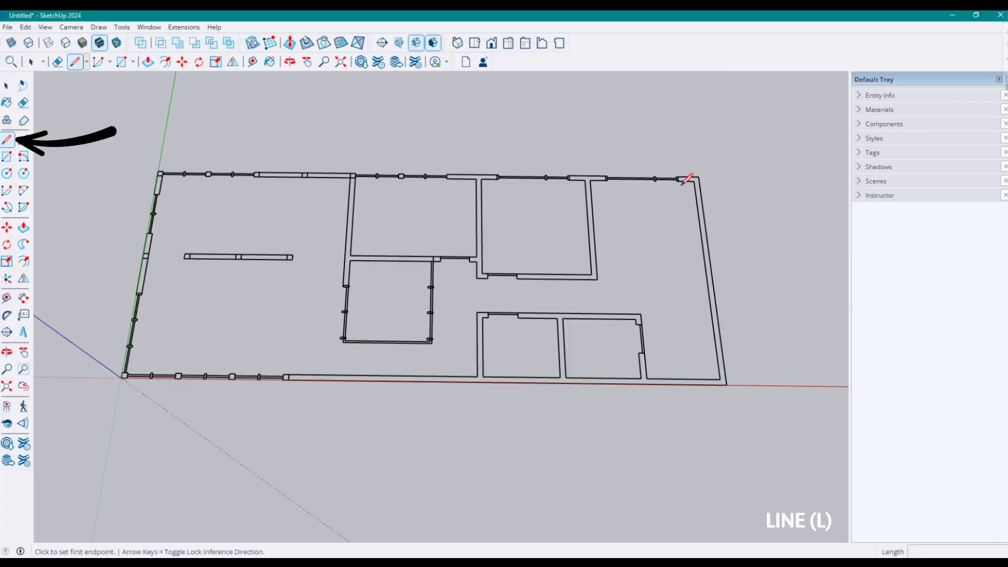
Trace the wall outlines of the outer corner and the two small rooms with the Line tool to form wall faces.
{"action": "left_click", "coordinate": [678, 181]}
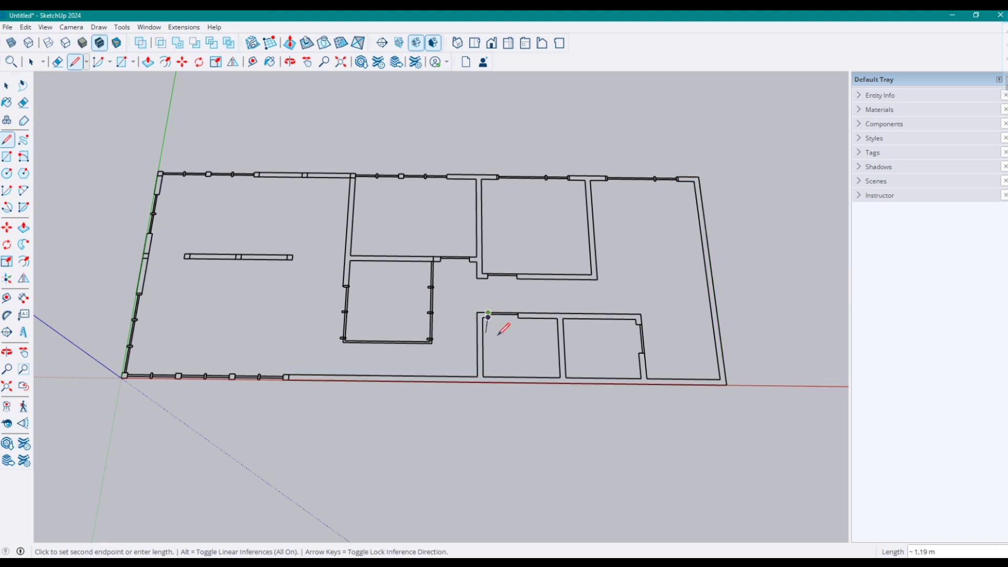
{"action": "scroll", "coordinate": [496, 321], "scroll_direction": "up", "scroll_amount": 3}
{"action": "left_click", "coordinate": [624, 345]}
{"action": "left_click", "coordinate": [809, 335]}
{"action": "left_click", "coordinate": [650, 483]}
{"action": "left_click", "coordinate": [823, 486]}
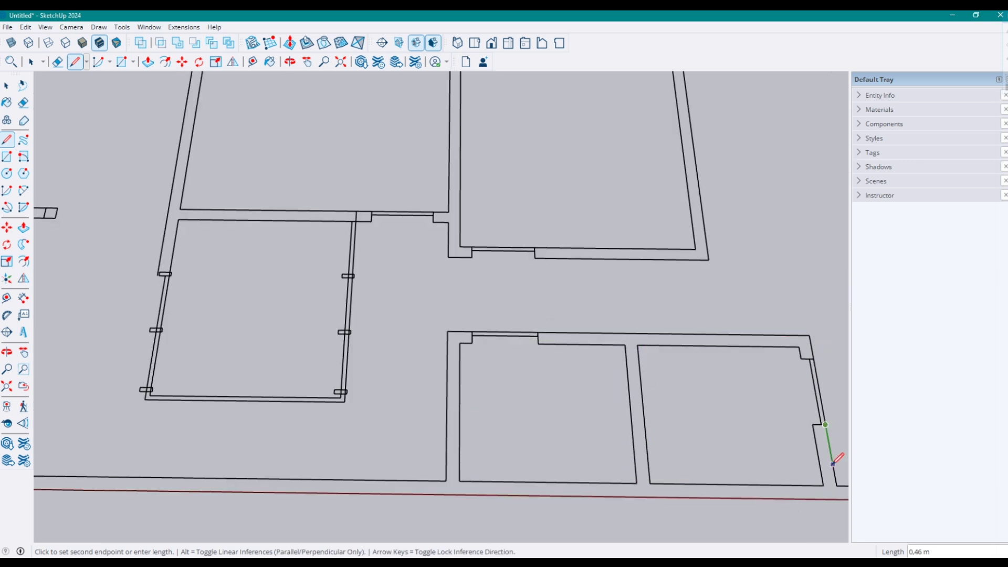
{"action": "left_click", "coordinate": [836, 485]}
Trace the remaining exterior and interior wall sections over the imported plan with lines so that every wall has a face.
{"action": "middle_click_drag", "start_coordinate": [837, 485], "coordinate": [180, 436], "text": "shift"}
{"action": "left_click", "coordinate": [353, 436]}
{"action": "scroll", "coordinate": [357, 338], "scroll_direction": "down", "scroll_amount": 4}
{"action": "left_click", "coordinate": [367, 162]}
{"action": "scroll", "coordinate": [151, 387], "scroll_direction": "down", "scroll_amount": 1}
{"action": "middle_click_drag", "start_coordinate": [241, 180], "coordinate": [512, 191], "text": "shift"}
{"action": "scroll", "coordinate": [516, 190], "scroll_direction": "up", "scroll_amount": 3}
{"action": "left_click", "coordinate": [373, 386]}
{"action": "left_click", "coordinate": [373, 396]}
{"action": "left_click", "coordinate": [279, 360]}
{"action": "left_click", "coordinate": [280, 350]}
{"action": "middle_click_drag", "start_coordinate": [283, 346], "coordinate": [580, 330], "text": "shift"}
{"action": "left_click", "coordinate": [523, 328]}
{"action": "left_click", "coordinate": [344, 323]}
{"action": "left_click", "coordinate": [343, 332]}
{"action": "scroll", "coordinate": [342, 332], "scroll_direction": "down", "scroll_amount": 5}
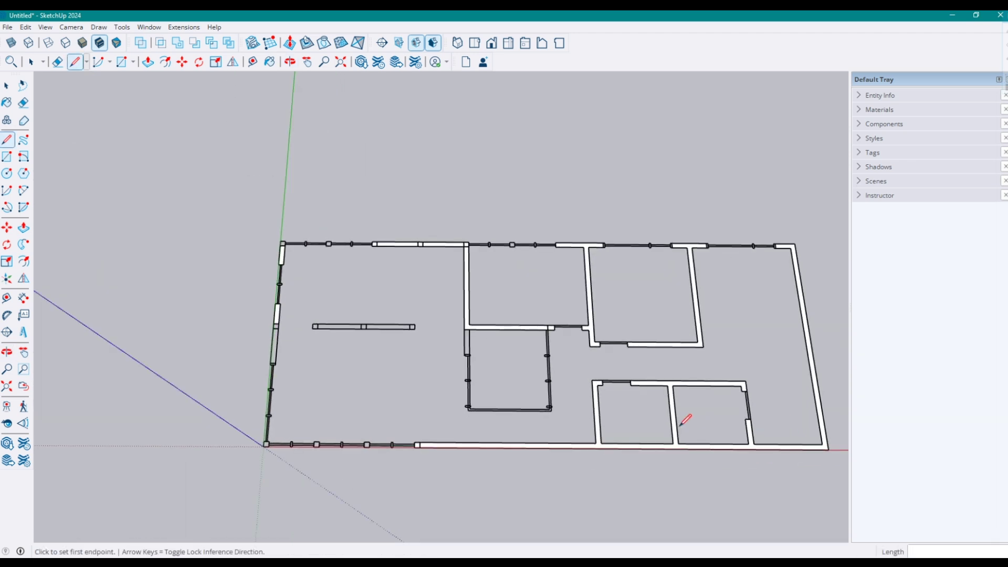
Extrude the first wall face upward 2.5 m with Push/Pull.
{"action": "key", "text": "p"}
{"action": "scroll", "coordinate": [623, 440], "scroll_direction": "down", "scroll_amount": 2}
{"action": "left_click", "coordinate": [430, 348]}
{"action": "middle_click_drag", "start_coordinate": [622, 440], "coordinate": [541, 321]}
{"action": "scroll", "coordinate": [438, 314], "scroll_direction": "down", "scroll_amount": 1}
{"action": "type", "text": "2.5"}
{"action": "key", "text": "Return"}
Extrude the next wall faces to the same 2.5 m height.
{"action": "middle_click_drag", "start_coordinate": [607, 286], "coordinate": [609, 214]}
{"action": "left_click", "coordinate": [609, 213]}
{"action": "scroll", "coordinate": [387, 396], "scroll_direction": "up", "scroll_amount": 3}
{"action": "middle_click_drag", "start_coordinate": [387, 396], "coordinate": [393, 370]}
{"action": "left_click", "coordinate": [394, 370]}
{"action": "type", "text": "2,5"}
{"action": "key", "text": "Return"}
Raise the remaining solid wall faces around the plan to match the height of the finished walls.
{"action": "left_click", "coordinate": [268, 325]}
{"action": "middle_click_drag", "start_coordinate": [269, 299], "coordinate": [474, 286]}
{"action": "left_click", "coordinate": [475, 289]}
{"action": "middle_click_drag", "start_coordinate": [303, 233], "coordinate": [310, 263]}
{"action": "left_click", "coordinate": [310, 263]}
{"action": "left_click", "coordinate": [376, 105]}
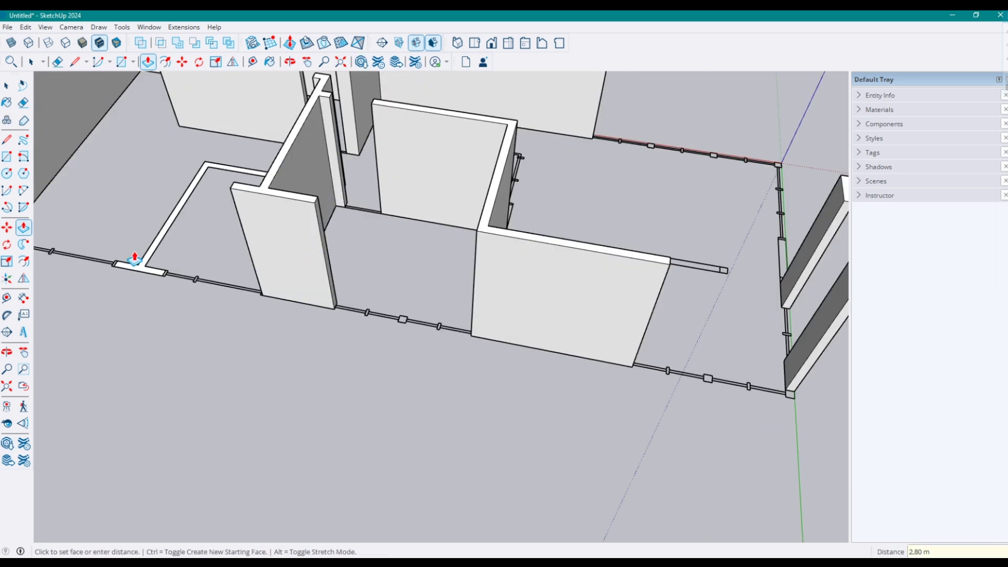
{"action": "left_click", "coordinate": [148, 261]}
{"action": "left_click", "coordinate": [263, 189]}
{"action": "scroll", "coordinate": [252, 270], "scroll_direction": "down", "scroll_amount": 3}
{"action": "middle_click_drag", "start_coordinate": [477, 320], "coordinate": [638, 282]}
Select all the raised walls without the imported floor plan and make them a group.
{"action": "key", "text": "space"}
{"action": "middle_click_drag", "start_coordinate": [565, 387], "coordinate": [560, 399]}
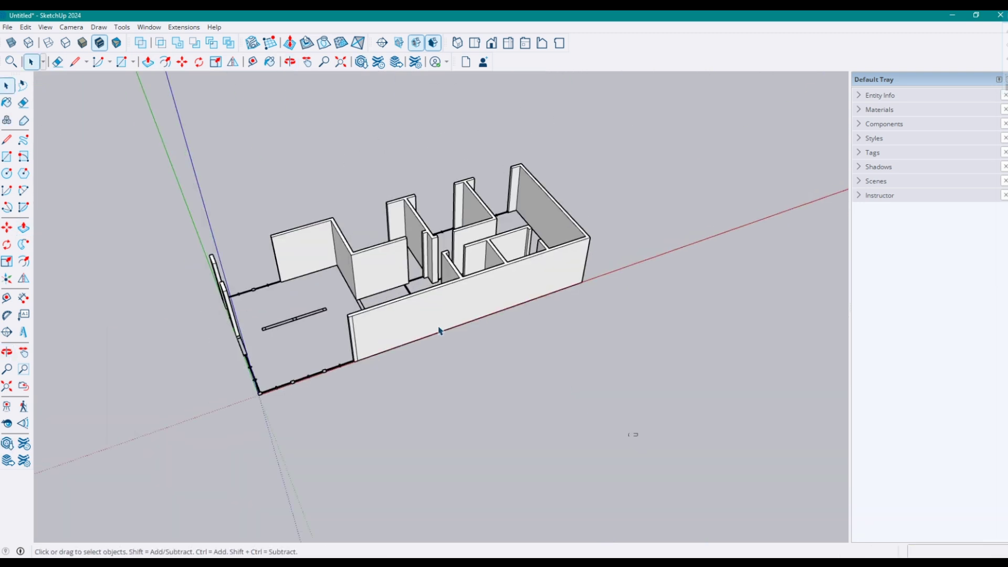
{"action": "left_click_drag", "start_coordinate": [170, 136], "coordinate": [171, 137]}
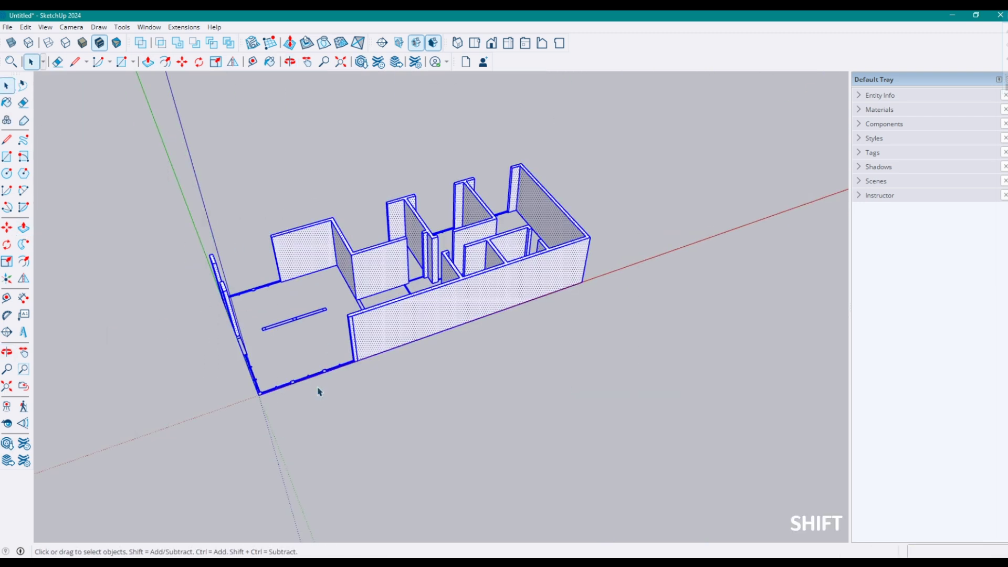
{"action": "right_click", "coordinate": [365, 343]}
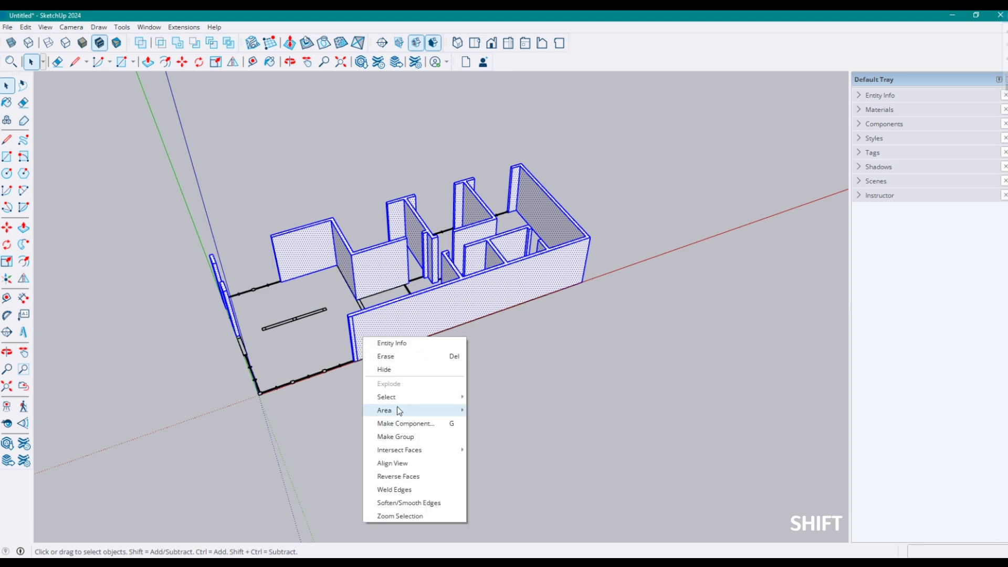
{"action": "left_click", "coordinate": [404, 436]}
Draw a rectangle of about 15.55 by 6.10 m from corner to corner across the underside of the house footprint.
{"action": "middle_click_drag", "start_coordinate": [367, 447], "coordinate": [472, 337]}
{"action": "key", "text": "r"}
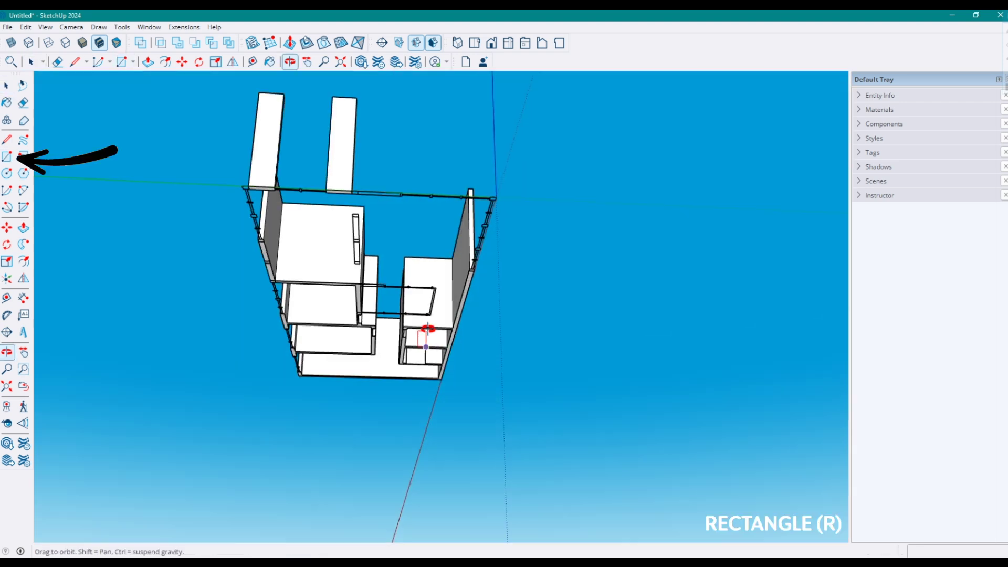
{"action": "left_click", "coordinate": [244, 187]}
{"action": "middle_click_drag", "start_coordinate": [387, 315], "coordinate": [482, 442]}
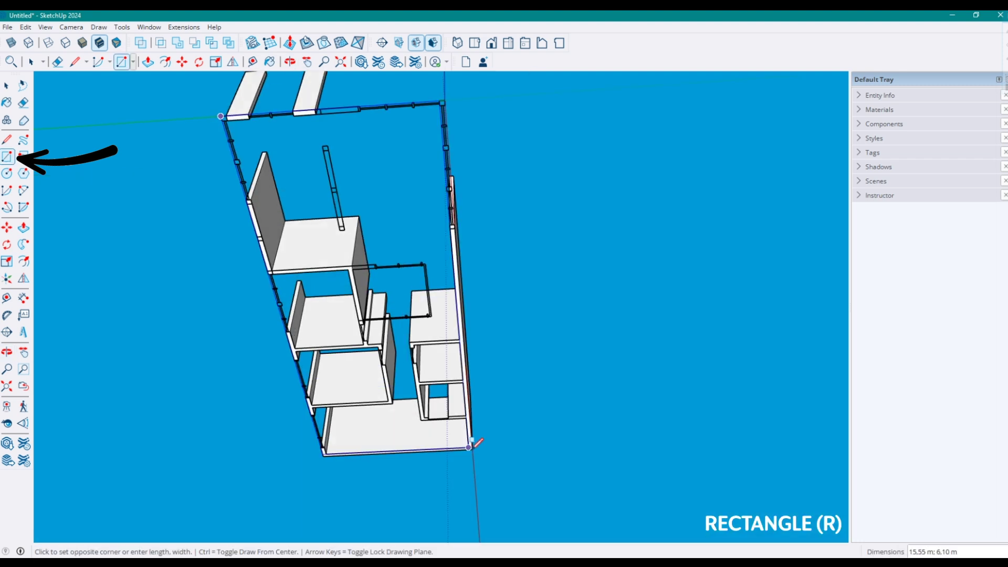
{"action": "scroll", "coordinate": [475, 442], "scroll_direction": "up", "scroll_amount": 3}
{"action": "left_click", "coordinate": [475, 443]}
{"action": "scroll", "coordinate": [451, 389], "scroll_direction": "down", "scroll_amount": 5}
Push/Pull the footprint rectangle into a thin floor slab beneath the walls.
{"action": "key", "text": "p"}
{"action": "left_click", "coordinate": [408, 304]}
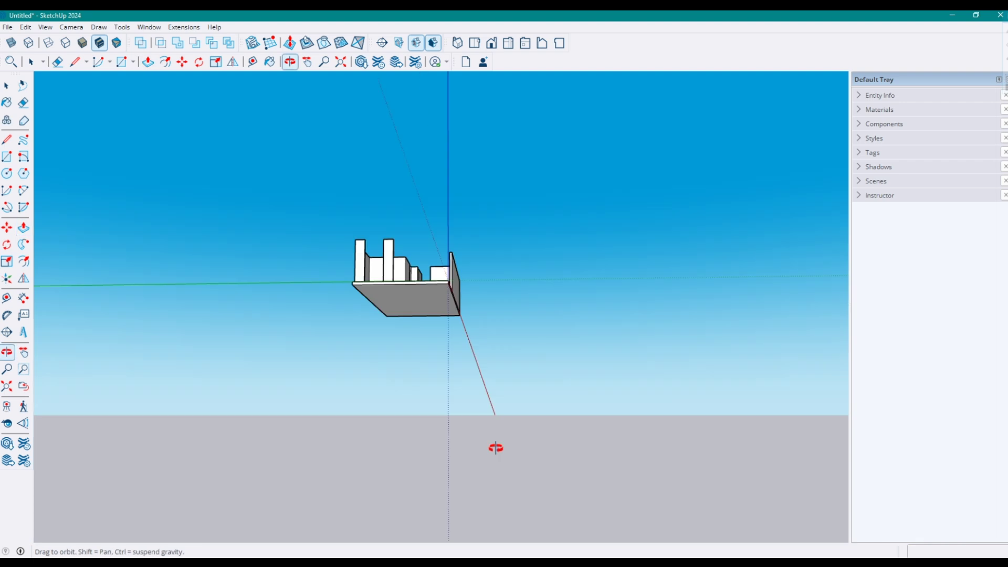
{"action": "middle_click_drag", "start_coordinate": [495, 447], "coordinate": [461, 340]}
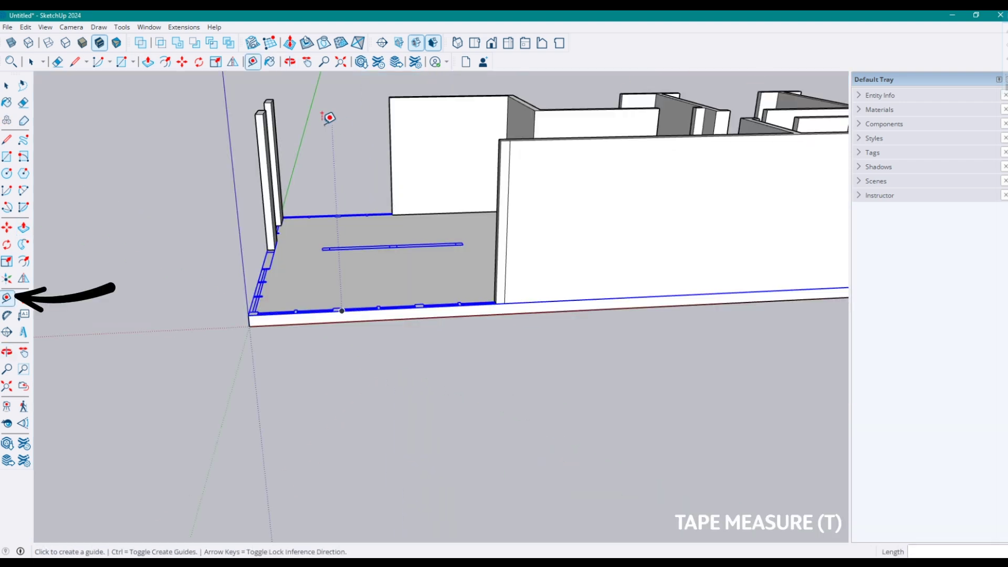
Place a vertical Tape Measure guide at the edge of a window post on the red-axis facade.
{"action": "left_click", "coordinate": [322, 124]}
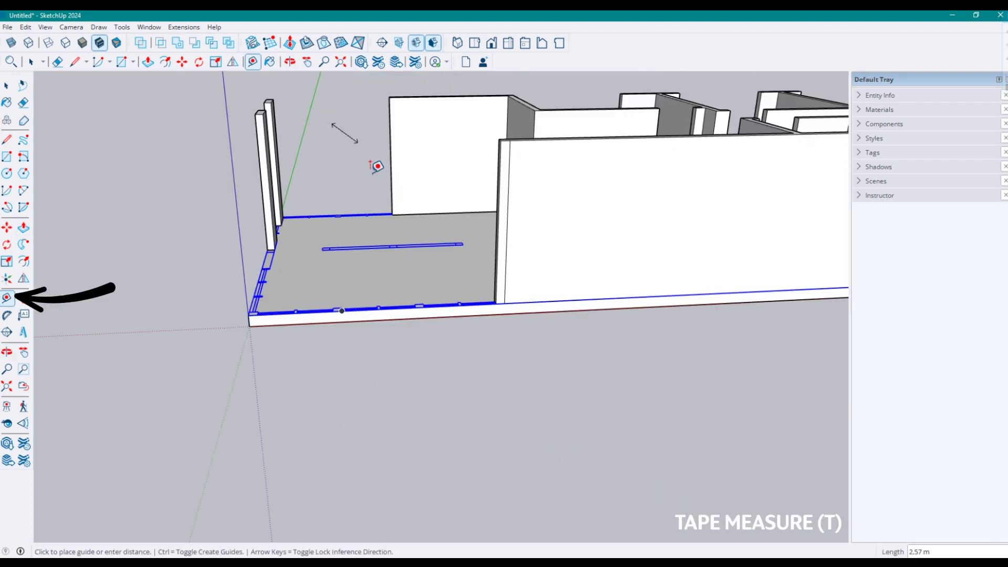
{"action": "left_click", "coordinate": [342, 310]}
{"action": "middle_click_drag", "start_coordinate": [414, 317], "coordinate": [342, 266]}
Copy the vertical guide to the opposite edge of the same window post.
{"action": "key", "text": "space"}
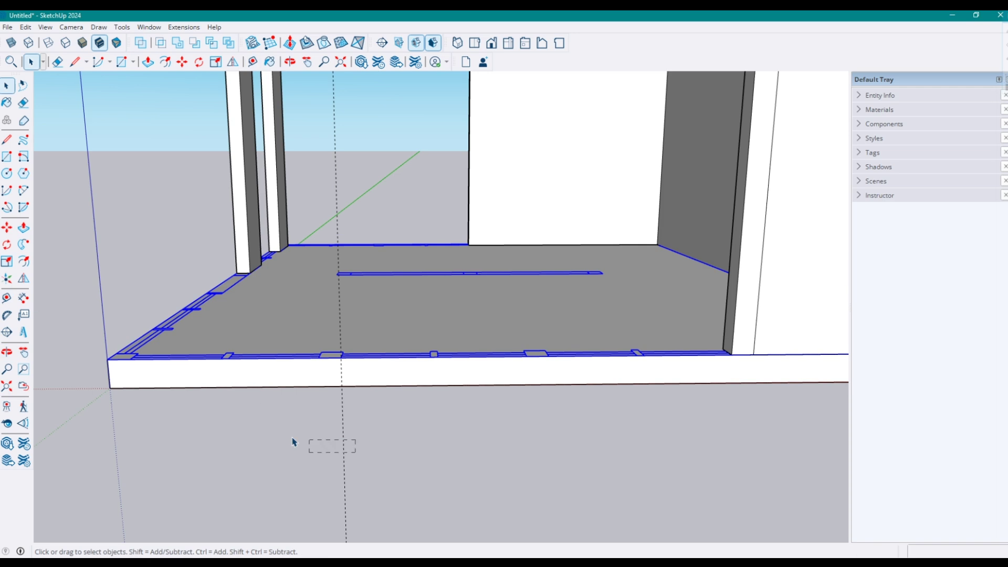
{"action": "left_click_drag", "start_coordinate": [294, 443], "coordinate": [337, 452]}
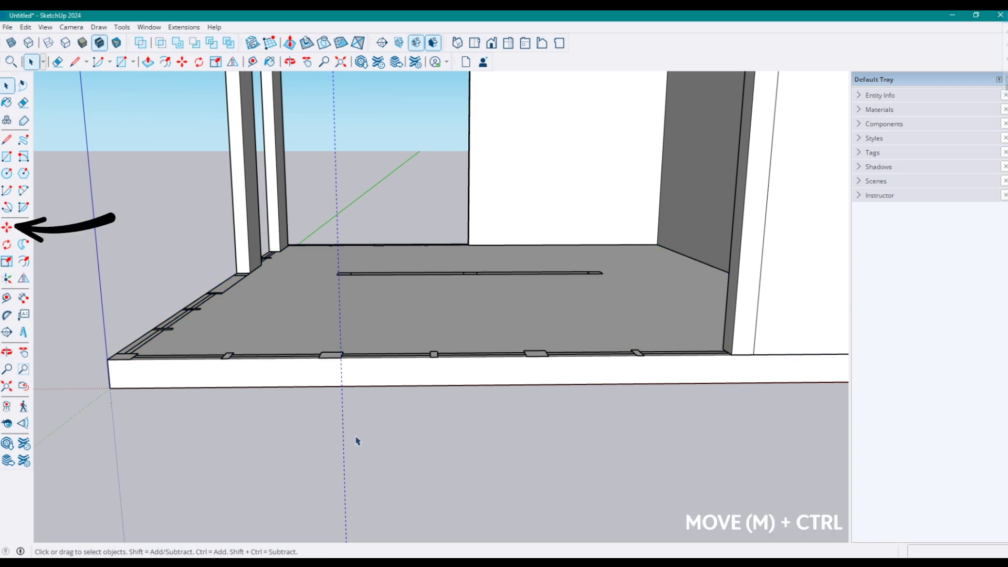
{"action": "key", "text": "m"}
{"action": "key", "text": "ctrl"}
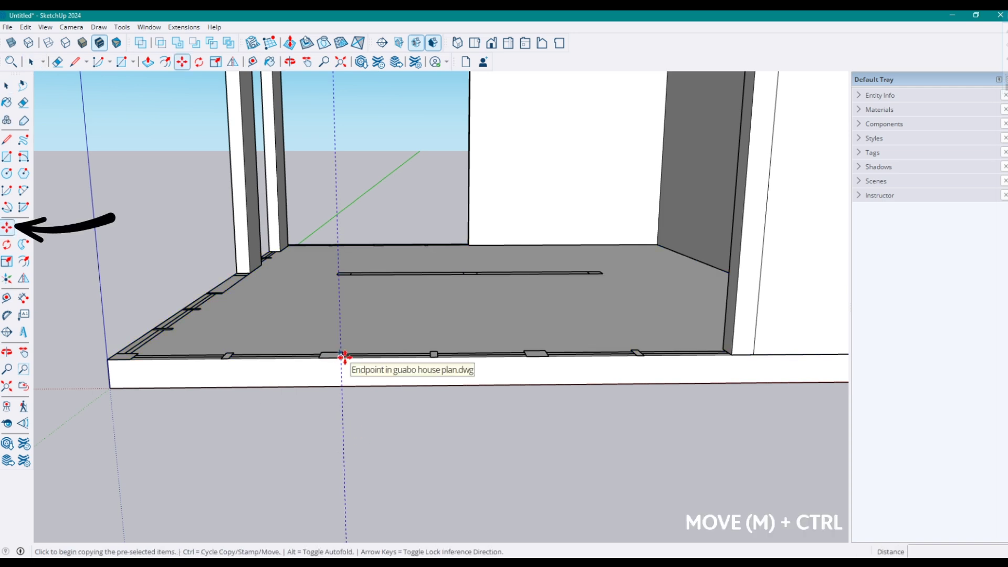
{"action": "left_click", "coordinate": [343, 357]}
{"action": "left_click", "coordinate": [320, 355]}
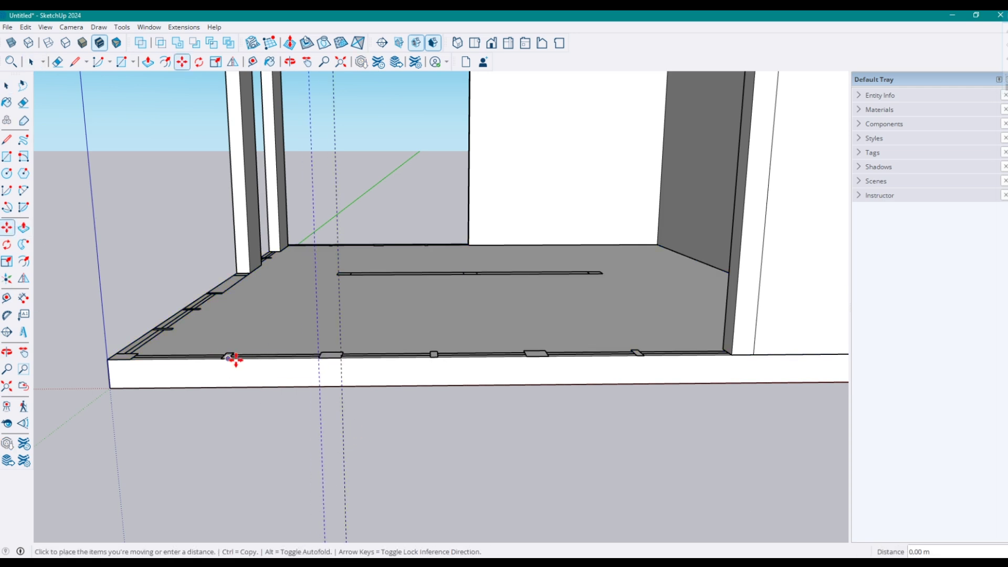
Copy vertical guides to the edges of the window posts between there and the origin corner.
{"action": "scroll", "coordinate": [320, 356], "scroll_direction": "up", "scroll_amount": 1}
{"action": "left_click", "coordinate": [319, 356]}
{"action": "key", "text": "ctrl"}
{"action": "left_click", "coordinate": [211, 358]}
{"action": "key", "text": "ctrl"}
{"action": "left_click", "coordinate": [211, 357]}
{"action": "left_click", "coordinate": [110, 357]}
{"action": "key", "text": "ctrl"}
{"action": "left_click", "coordinate": [111, 357]}
Copy vertical guides to the edges of the window posts towards the long solid wall.
{"action": "left_click", "coordinate": [443, 357]}
{"action": "left_click", "coordinate": [450, 357]}
{"action": "left_click", "coordinate": [665, 355]}
{"action": "left_click", "coordinate": [665, 354]}
{"action": "key", "text": "ctrl"}
{"action": "left_click", "coordinate": [674, 355]}
Draw a rectangle over the window strip between the origin corner and the solid wall and extrude it into a 0.9 m high sill wall.
{"action": "scroll", "coordinate": [635, 387], "scroll_direction": "down", "scroll_amount": 2}
{"action": "middle_click_drag", "start_coordinate": [613, 364], "coordinate": [593, 436]}
{"action": "key", "text": "r"}
{"action": "left_click", "coordinate": [292, 393]}
{"action": "left_click", "coordinate": [674, 499]}
{"action": "key", "text": "p"}
{"action": "left_click", "coordinate": [587, 491]}
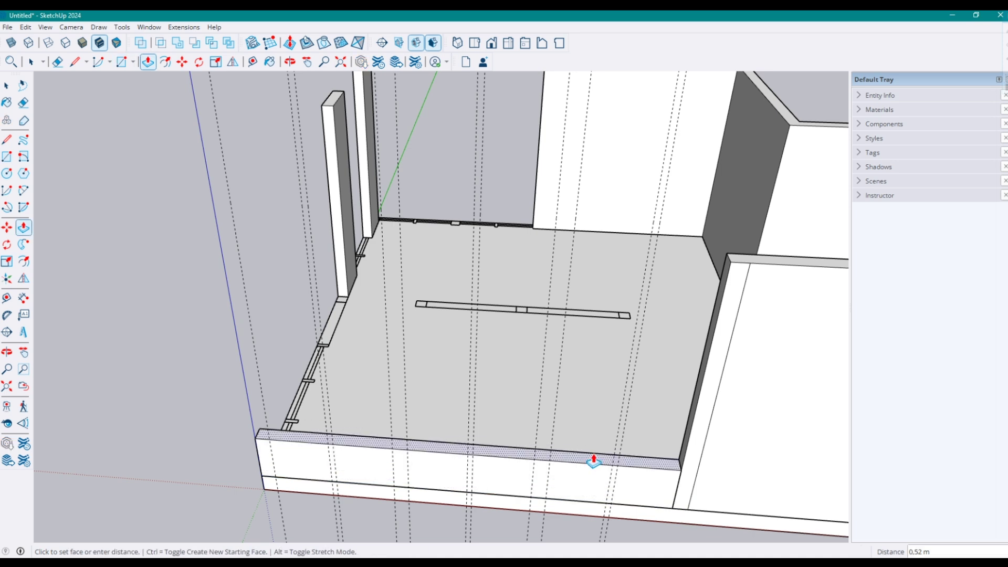
{"action": "type", "text": "0,9"}
{"action": "key", "text": "Return"}
Mark the head of the window opening with a guide and extrude the lintel from the solid wall to the origin corner.
{"action": "middle_click_drag", "start_coordinate": [593, 460], "coordinate": [454, 451]}
{"action": "key", "text": "t"}
{"action": "left_click", "coordinate": [666, 442]}
{"action": "middle_click_drag", "start_coordinate": [643, 387], "coordinate": [473, 365]}
{"action": "key", "text": "p"}
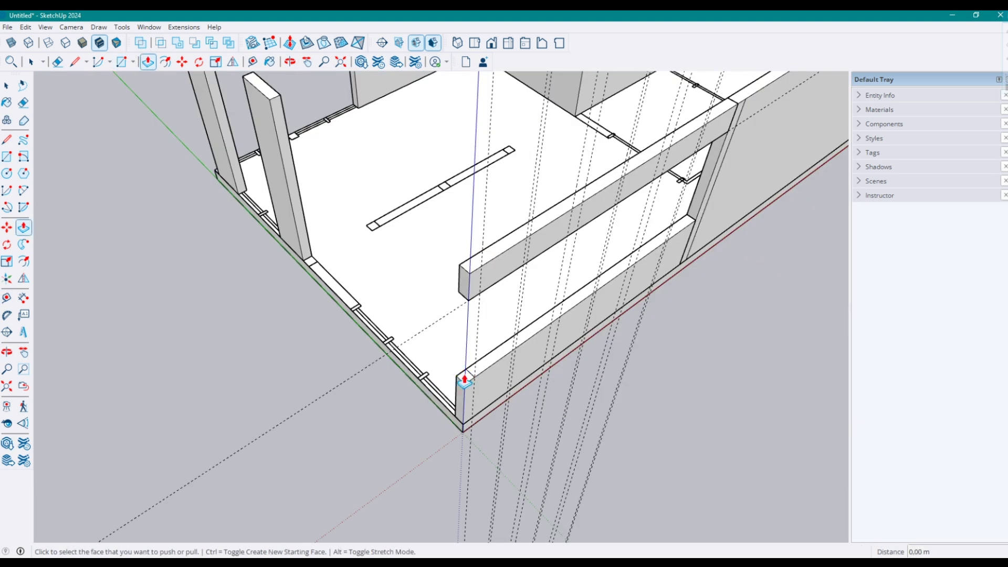
Draw the window post rectangles on top of the sill wall and extrude them up to the lintel.
{"action": "middle_click_drag", "start_coordinate": [458, 309], "coordinate": [551, 281]}
{"action": "key", "text": "r"}
{"action": "left_click", "coordinate": [540, 366]}
{"action": "key", "text": "space"}
{"action": "left_click_drag", "start_coordinate": [503, 342], "coordinate": [549, 382]}
{"action": "key", "text": "p"}
{"action": "middle_click_drag", "start_coordinate": [508, 351], "coordinate": [538, 348]}
Draw the outline edges for the next section of the window wall.
{"action": "mouse_move", "coordinate": [653, 292]}
{"action": "middle_mouse_down"}
{"action": "mouse_move", "coordinate": [742, 292]}
{"action": "mouse_move", "coordinate": [417, 326]}
{"action": "mouse_move", "coordinate": [483, 356]}
{"action": "mouse_move", "coordinate": [463, 355]}
{"action": "middle_mouse_up"}
{"action": "key", "text": "l"}
{"action": "scroll", "coordinate": [464, 355], "scroll_direction": "up", "scroll_amount": 4}
{"action": "left_click", "coordinate": [463, 355]}
{"action": "left_click", "coordinate": [409, 322]}
{"action": "scroll", "coordinate": [409, 322], "scroll_direction": "down", "scroll_amount": 6}
{"action": "middle_click_drag", "start_coordinate": [410, 321], "coordinate": [600, 376]}
{"action": "key", "text": "r"}
{"action": "scroll", "coordinate": [521, 444], "scroll_direction": "up", "scroll_amount": 3}
{"action": "key", "text": "l"}
{"action": "scroll", "coordinate": [663, 267], "scroll_direction": "down", "scroll_amount": 10}
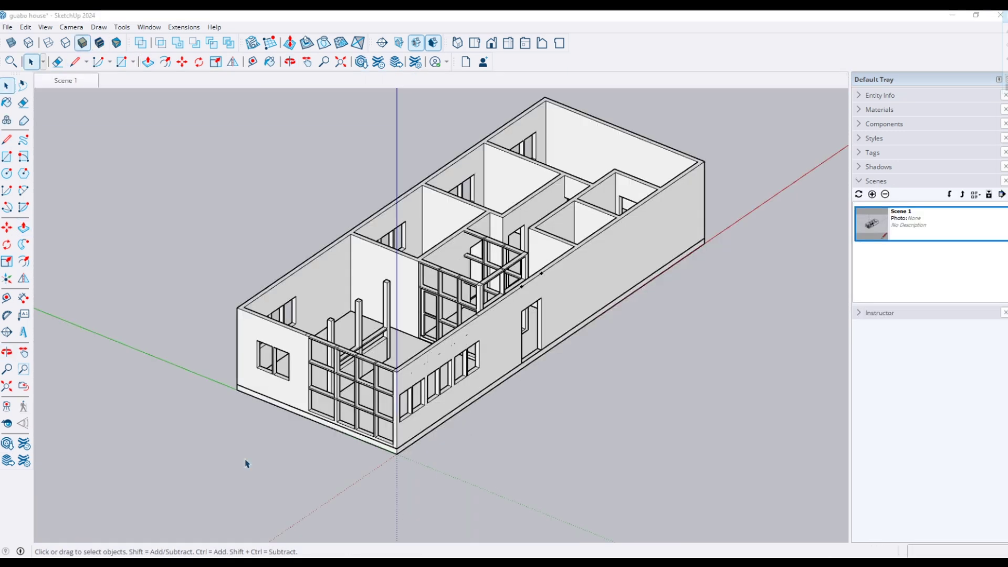
Find a kitchen model with a sink island in 3D Warehouse and load it into the model.
{"action": "left_click", "coordinate": [361, 62]}
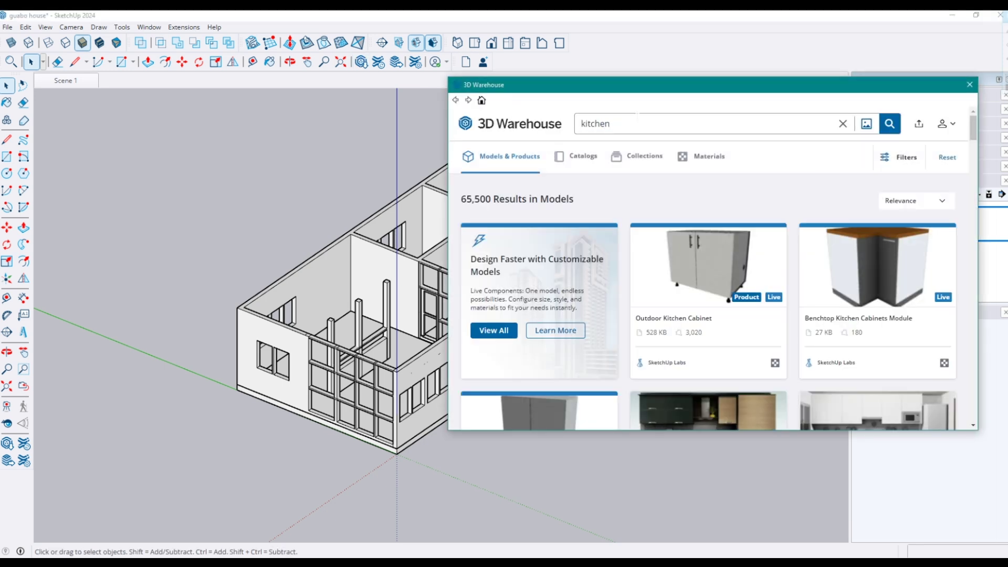
{"action": "scroll", "coordinate": [722, 315], "scroll_direction": "down", "scroll_amount": 10}
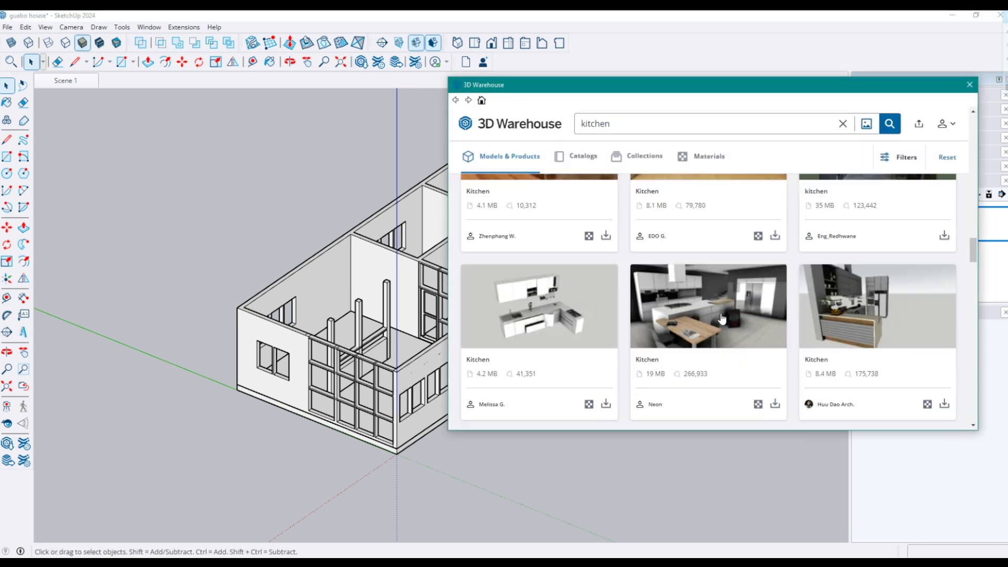
{"action": "scroll", "coordinate": [722, 319], "scroll_direction": "down", "scroll_amount": 5}
{"action": "left_click", "coordinate": [720, 319]}
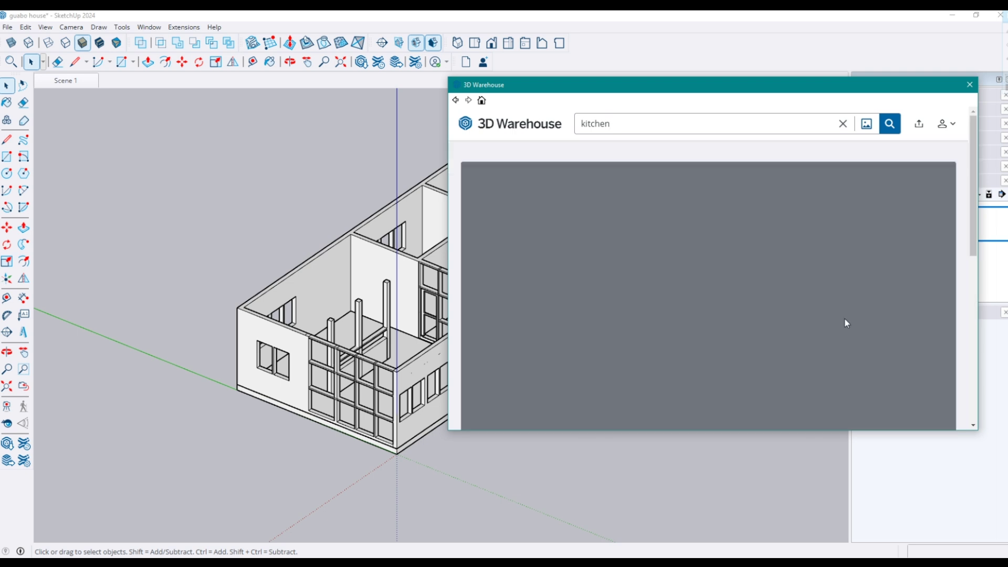
{"action": "scroll", "coordinate": [793, 299], "scroll_direction": "down", "scroll_amount": 3}
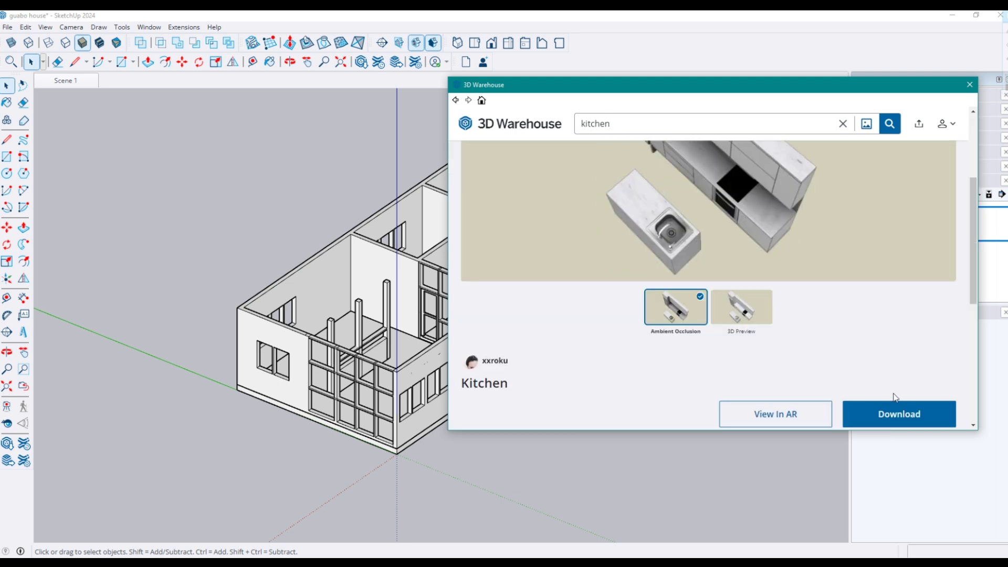
{"action": "left_click", "coordinate": [898, 414]}
{"action": "left_click", "coordinate": [672, 268]}
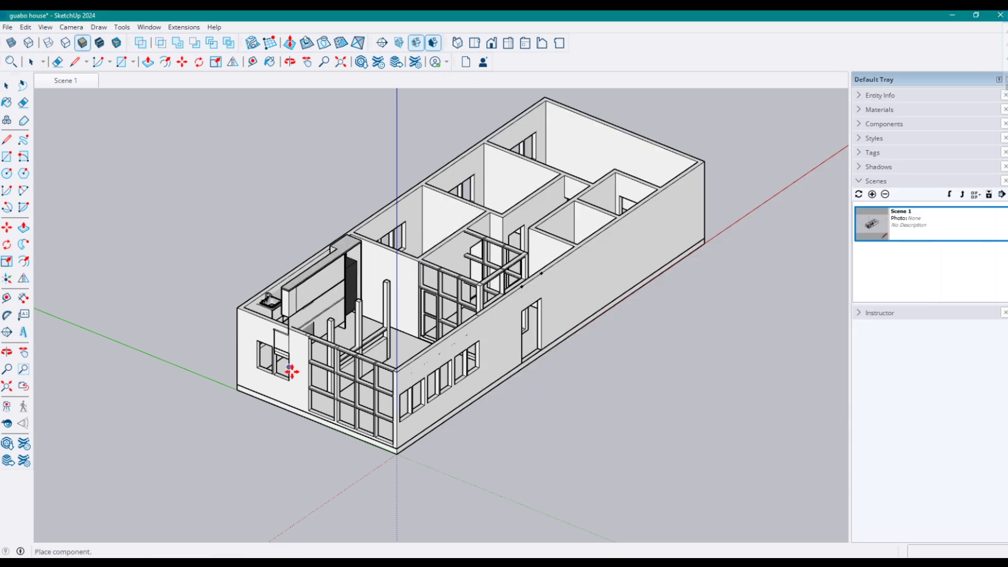
Place the kitchen model outside the house and explode it into separate parts.
{"action": "left_click", "coordinate": [618, 440]}
{"action": "middle_click_drag", "start_coordinate": [618, 440], "coordinate": [566, 277]}
{"action": "left_click", "coordinate": [566, 277]}
{"action": "left_click", "coordinate": [577, 244]}
{"action": "right_click", "coordinate": [612, 216]}
{"action": "left_click", "coordinate": [630, 305]}
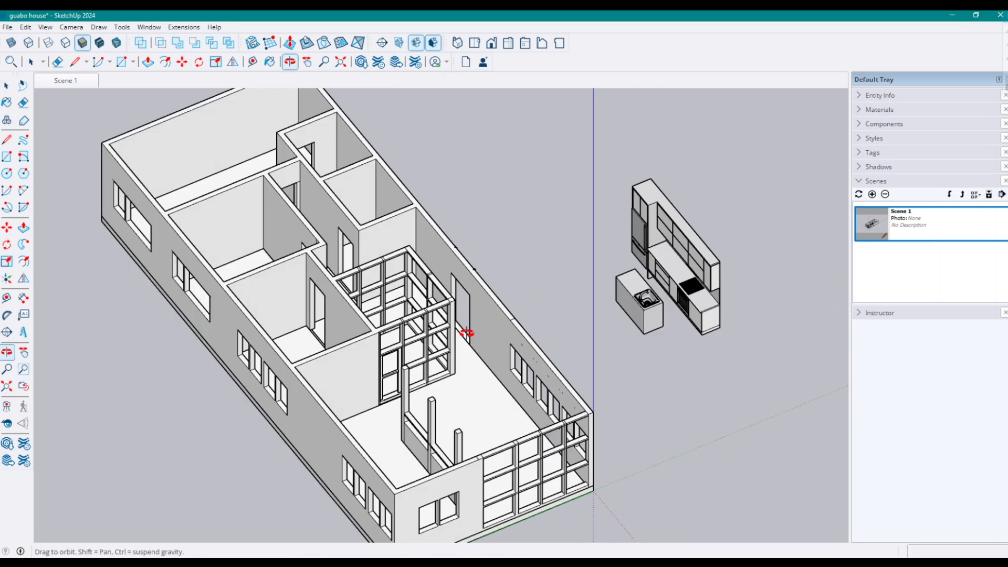
Select the kitchen sink island and move it about 0.62 m away from the cabinet run.
{"action": "middle_click_drag", "start_coordinate": [468, 333], "coordinate": [446, 344]}
{"action": "left_click_drag", "start_coordinate": [675, 373], "coordinate": [615, 321]}
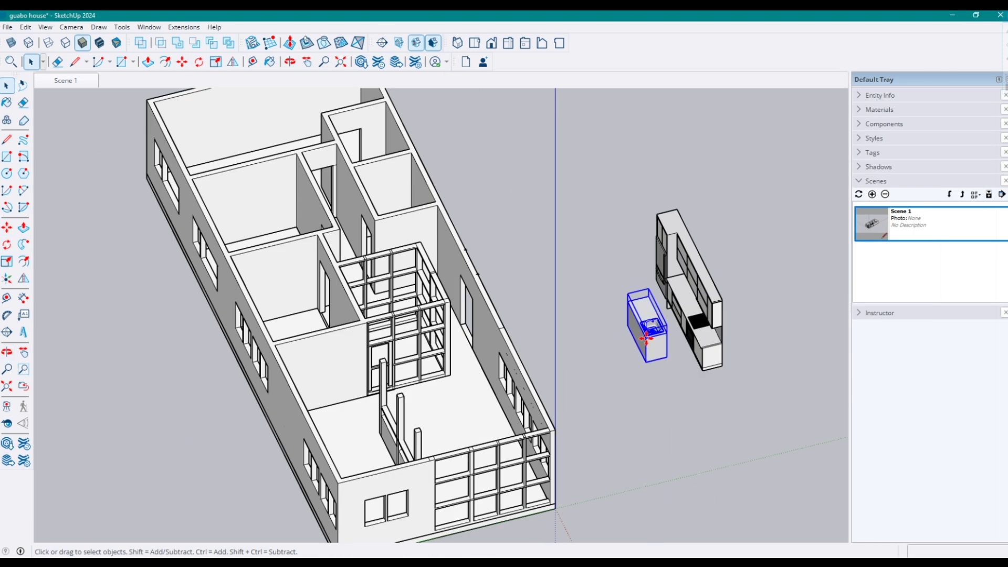
{"action": "left_click", "coordinate": [647, 337]}
{"action": "left_click", "coordinate": [625, 344]}
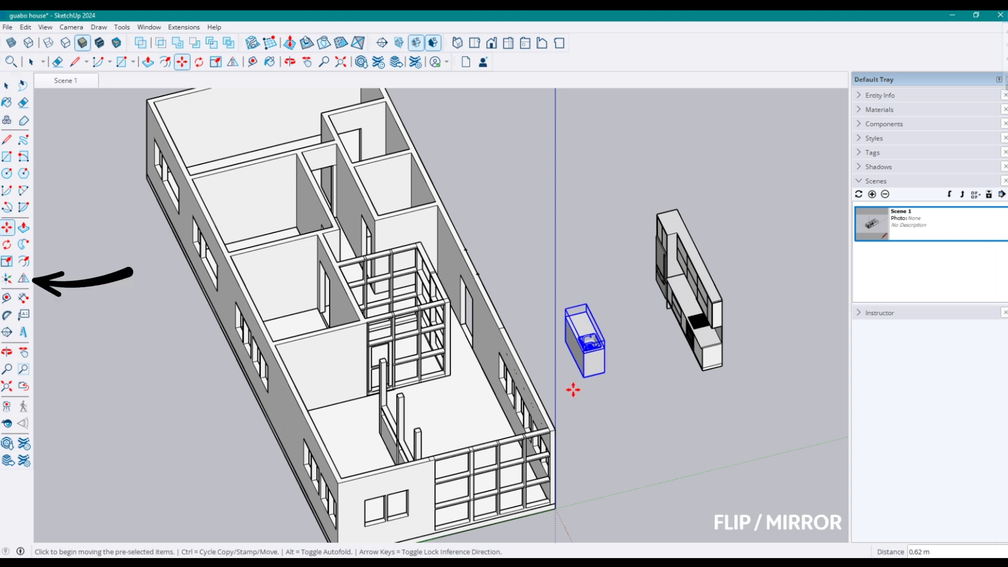
Flip the kitchen island and move it into the house beside the row of posts.
{"action": "left_click", "coordinate": [23, 278]}
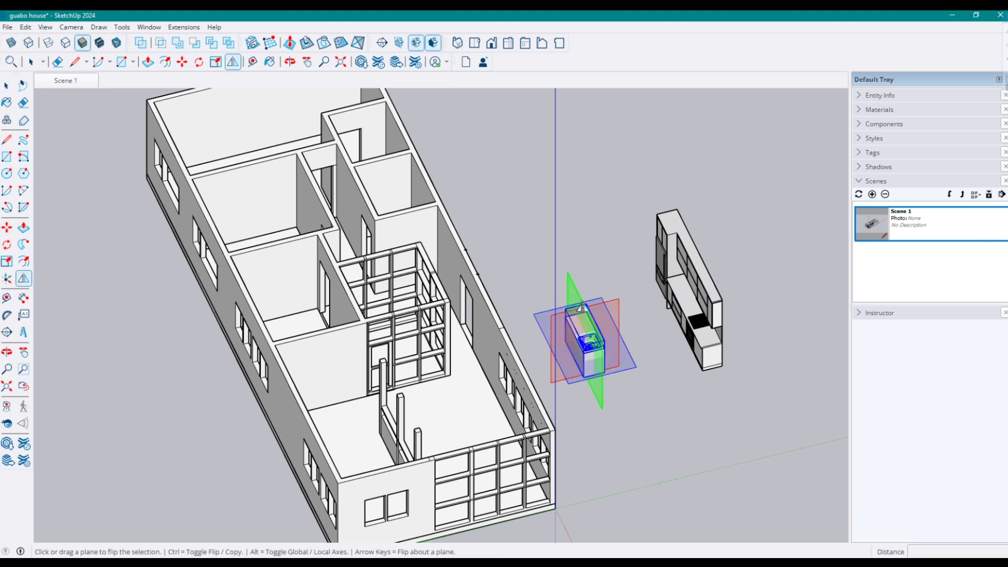
{"action": "key", "text": "m"}
{"action": "middle_click_drag", "start_coordinate": [594, 367], "coordinate": [567, 457]}
{"action": "left_click", "coordinate": [567, 456]}
{"action": "scroll", "coordinate": [402, 416], "scroll_direction": "up", "scroll_amount": 4}
{"action": "middle_click_drag", "start_coordinate": [314, 283], "coordinate": [455, 415]}
{"action": "left_click", "coordinate": [456, 413]}
Select the whole kitchen cabinet run and flip it.
{"action": "key", "text": "space"}
{"action": "scroll", "coordinate": [603, 441], "scroll_direction": "down", "scroll_amount": 6}
{"action": "left_click", "coordinate": [709, 415]}
{"action": "left_click_drag", "start_coordinate": [746, 300], "coordinate": [808, 436]}
{"action": "left_click", "coordinate": [24, 279]}
{"action": "left_click", "coordinate": [764, 305]}
Move the cabinet run into the house against the long exterior wall behind the kitchen island.
{"action": "key", "text": "m"}
{"action": "middle_click_drag", "start_coordinate": [763, 304], "coordinate": [194, 463]}
{"action": "left_click", "coordinate": [192, 463]}
{"action": "middle_click_drag", "start_coordinate": [279, 250], "coordinate": [315, 367]}
{"action": "scroll", "coordinate": [355, 223], "scroll_direction": "up", "scroll_amount": 4}
{"action": "scroll", "coordinate": [349, 232], "scroll_direction": "up", "scroll_amount": 3}
{"action": "scroll", "coordinate": [348, 231], "scroll_direction": "down", "scroll_amount": 10}
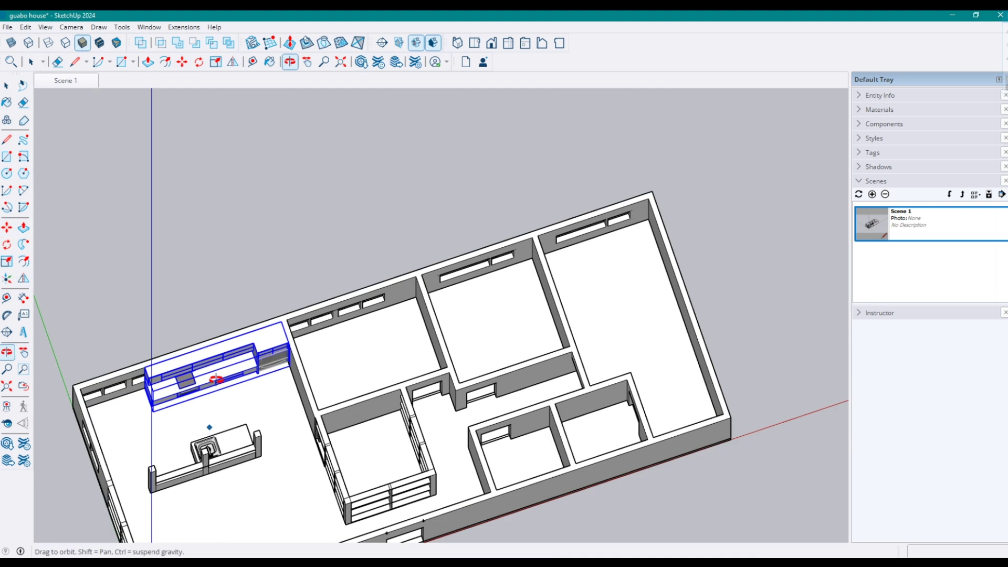
{"action": "middle_click_drag", "start_coordinate": [180, 247], "coordinate": [148, 243]}
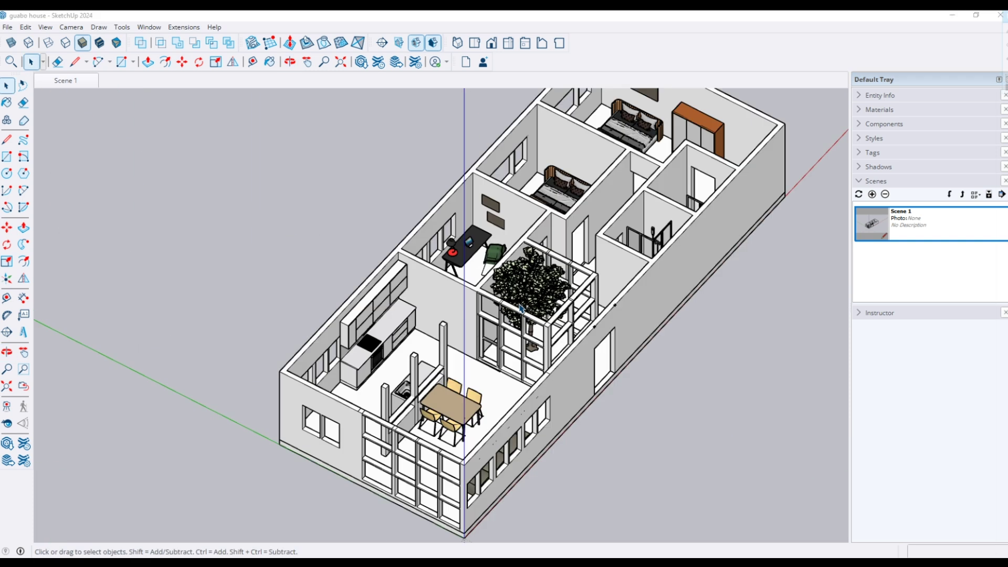
Display the house model in the Hidden Line style from the isometric standard view.
{"action": "scroll", "coordinate": [521, 308], "scroll_direction": "up", "scroll_amount": 2}
{"action": "scroll", "coordinate": [593, 388], "scroll_direction": "down", "scroll_amount": 6}
{"action": "key", "text": "shift+f"}
{"action": "key", "text": "space"}
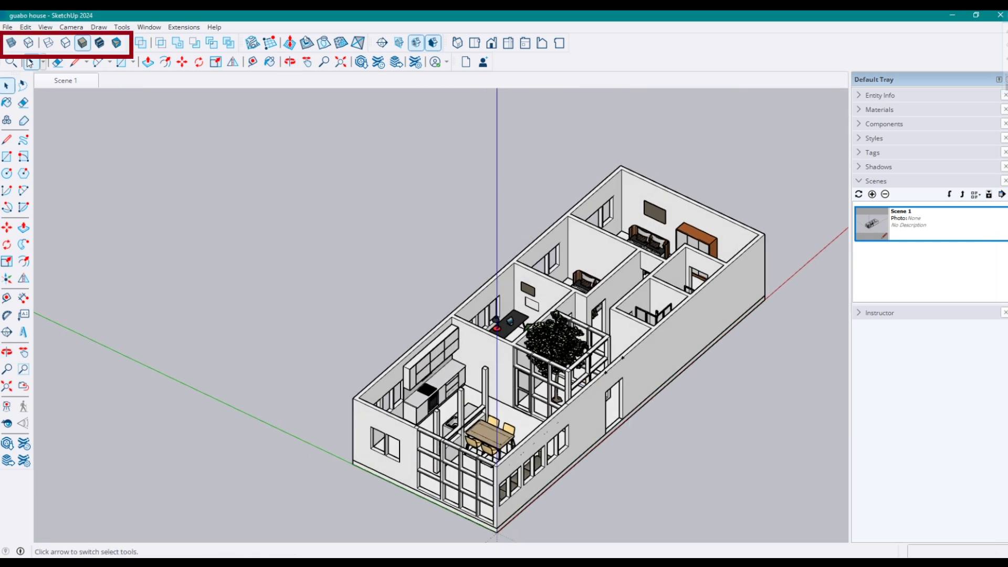
{"action": "left_click", "coordinate": [65, 48]}
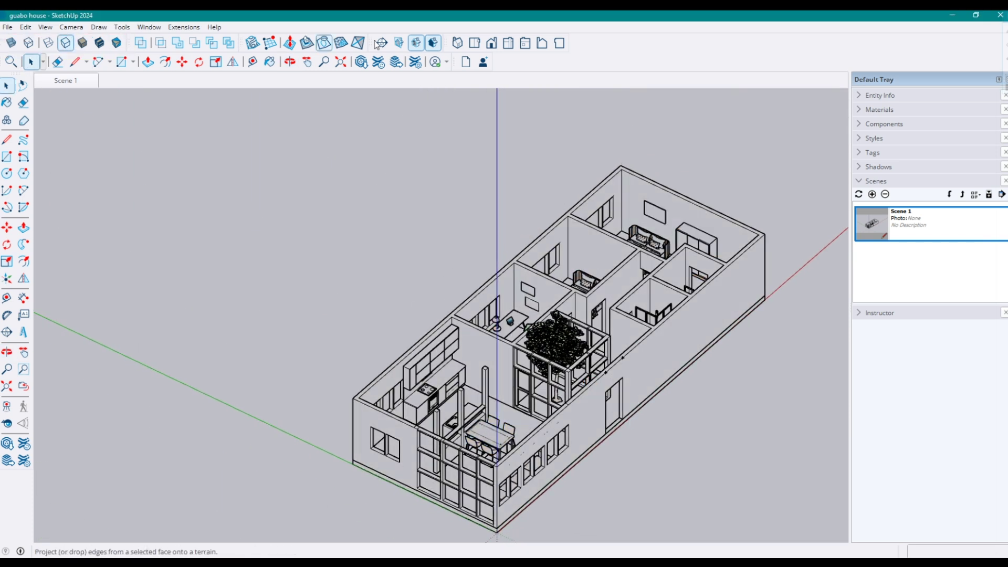
{"action": "left_click", "coordinate": [459, 45]}
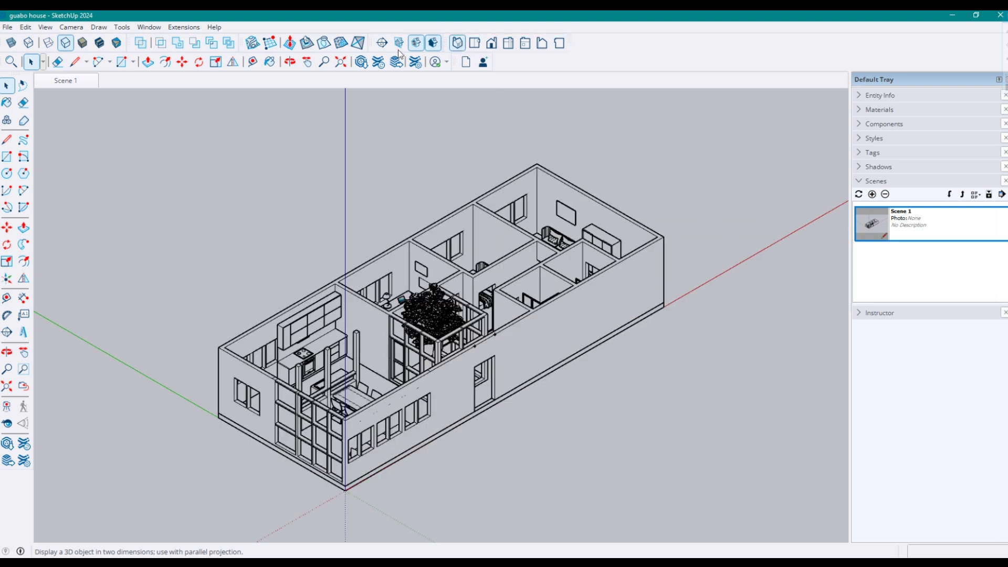
{"action": "left_click", "coordinate": [70, 27]}
{"action": "left_click", "coordinate": [412, 384]}
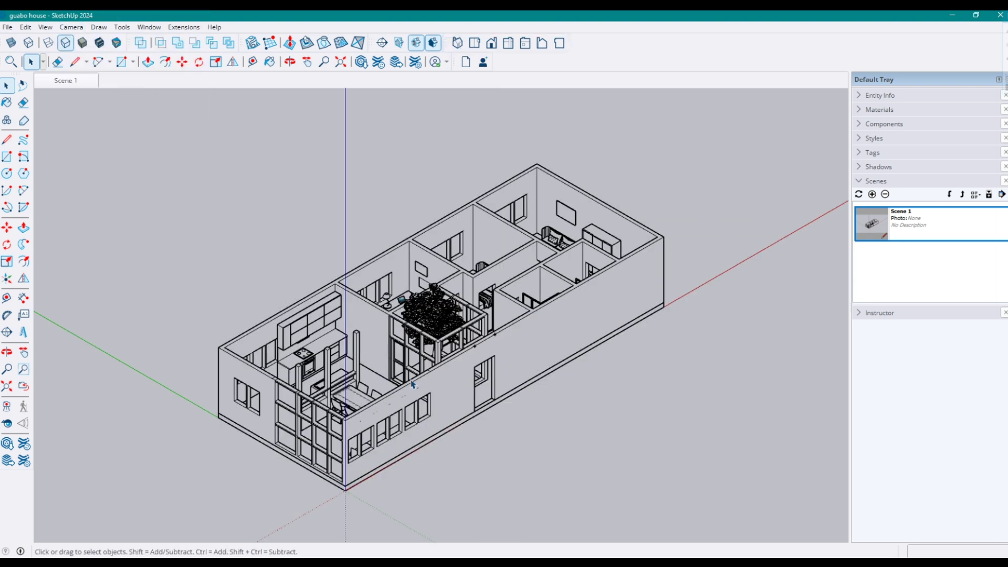
Export the isometric line view as a PDF 2D graphic named guabo house and add a scene for this view.
{"action": "left_click", "coordinate": [8, 27]}
{"action": "mouse_move", "coordinate": [100, 190]}
{"action": "left_click", "coordinate": [210, 199]}
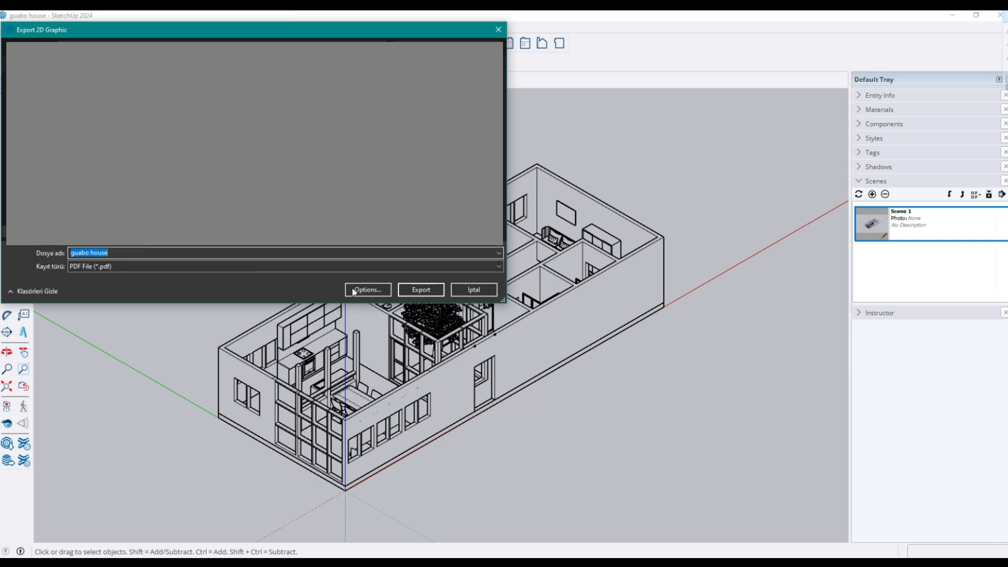
{"action": "left_click", "coordinate": [415, 292]}
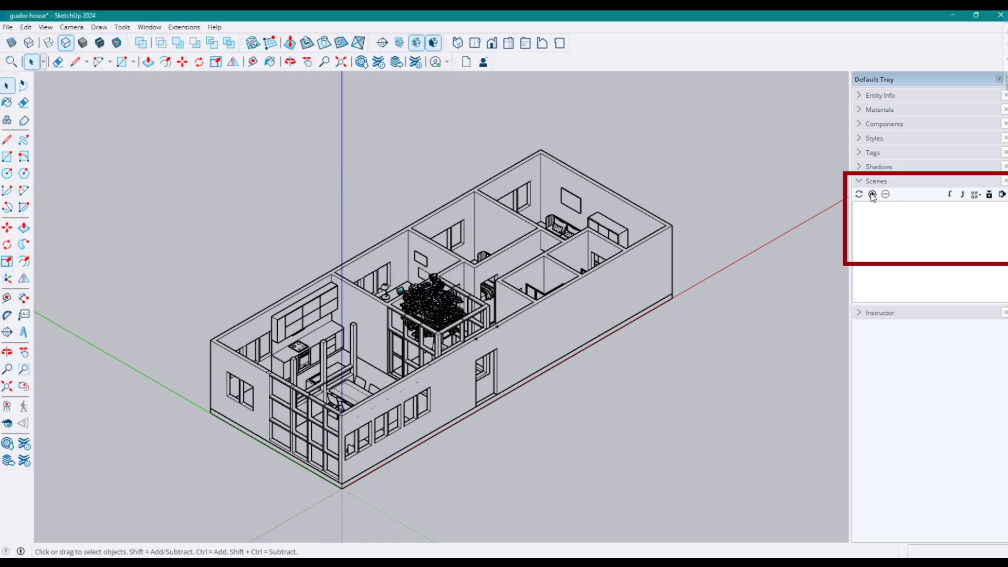
{"action": "left_click", "coordinate": [872, 195]}
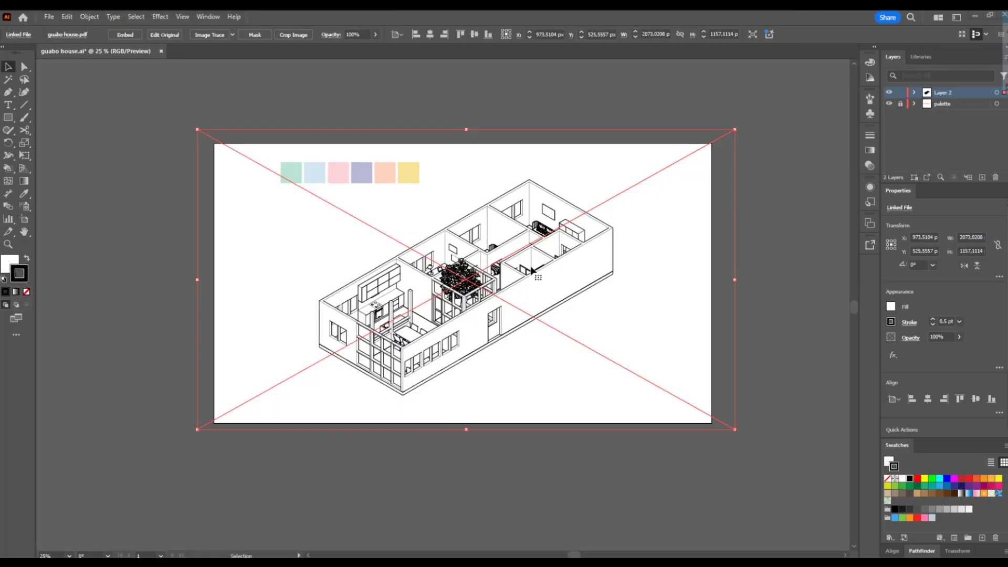
Switch to Illustrator, embed the linked guabo house.pdf, and inspect the line weights and corner joints of the drawing up close.
{"action": "left_click", "coordinate": [136, 36]}
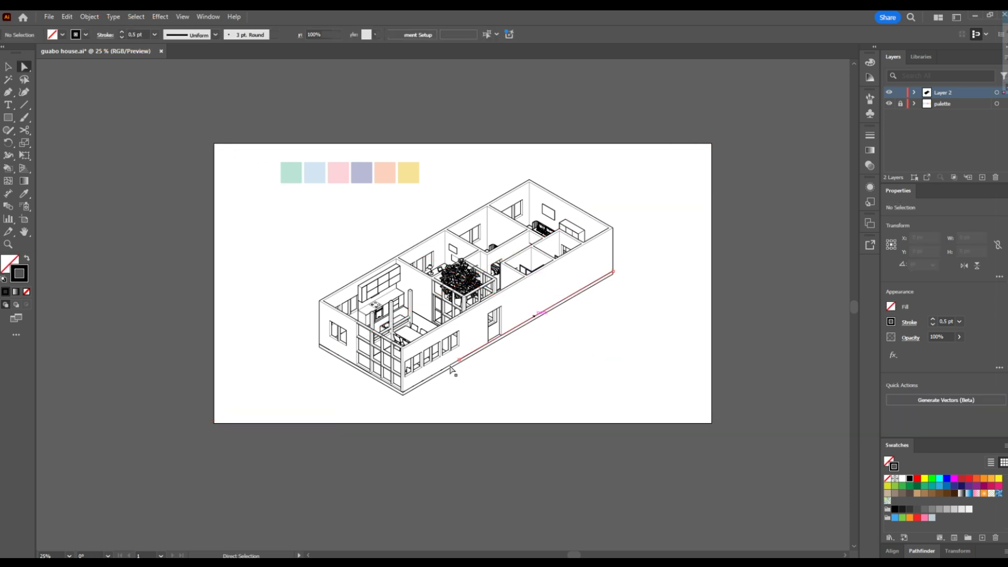
{"action": "left_click", "coordinate": [452, 368]}
{"action": "key", "text": "ctrl+equal"}
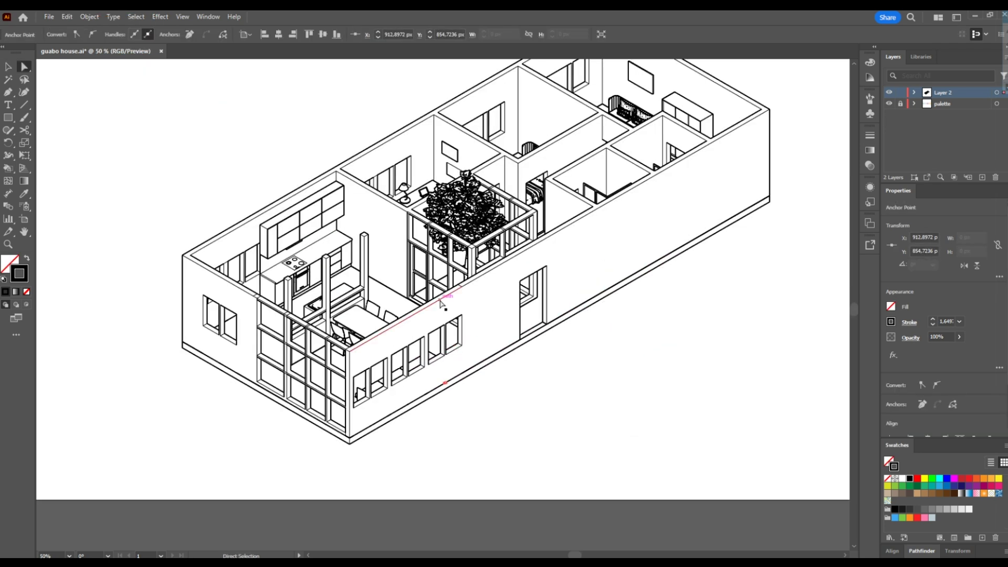
{"action": "left_click", "coordinate": [503, 413]}
{"action": "scroll", "coordinate": [346, 357], "scroll_direction": "up", "scroll_amount": 6, "text": "alt"}
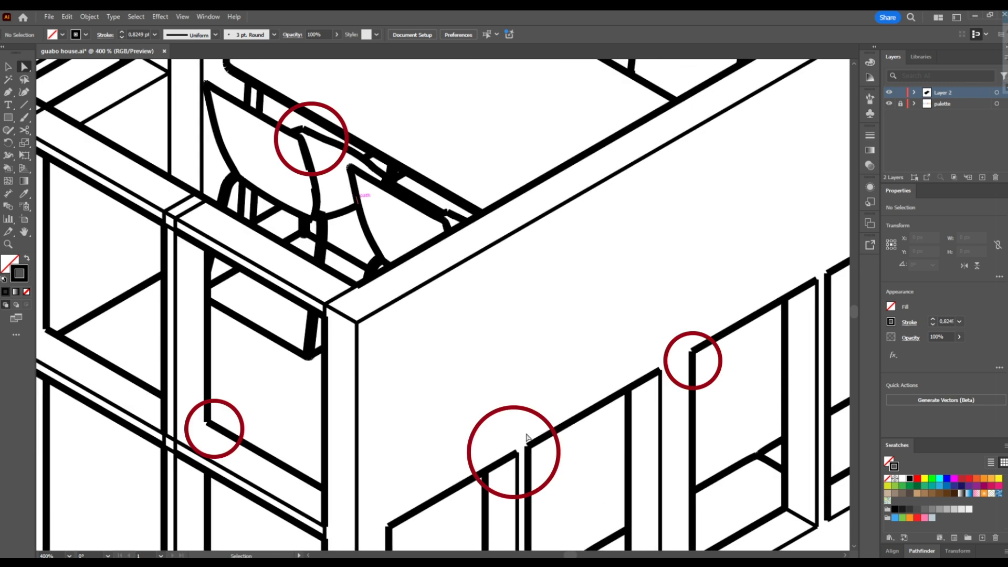
{"action": "scroll", "coordinate": [506, 399], "scroll_direction": "down", "scroll_amount": 7, "text": "alt"}
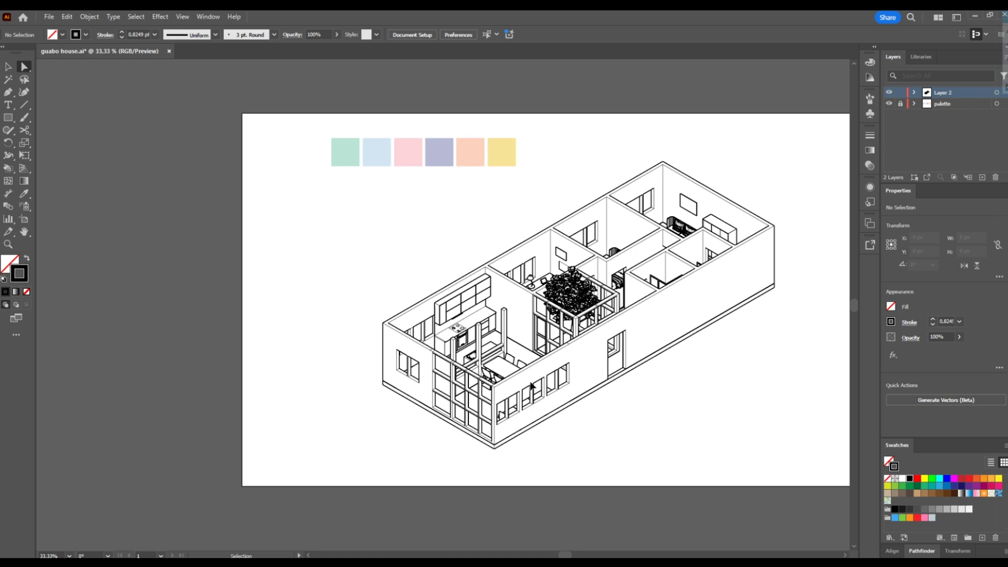
Select the whole line drawing, set its stroke weight to 0.5 pt with round caps, and check the corners up close.
{"action": "left_click_drag", "start_coordinate": [630, 338], "coordinate": [558, 349]}
{"action": "left_click_drag", "start_coordinate": [729, 488], "coordinate": [276, 127]}
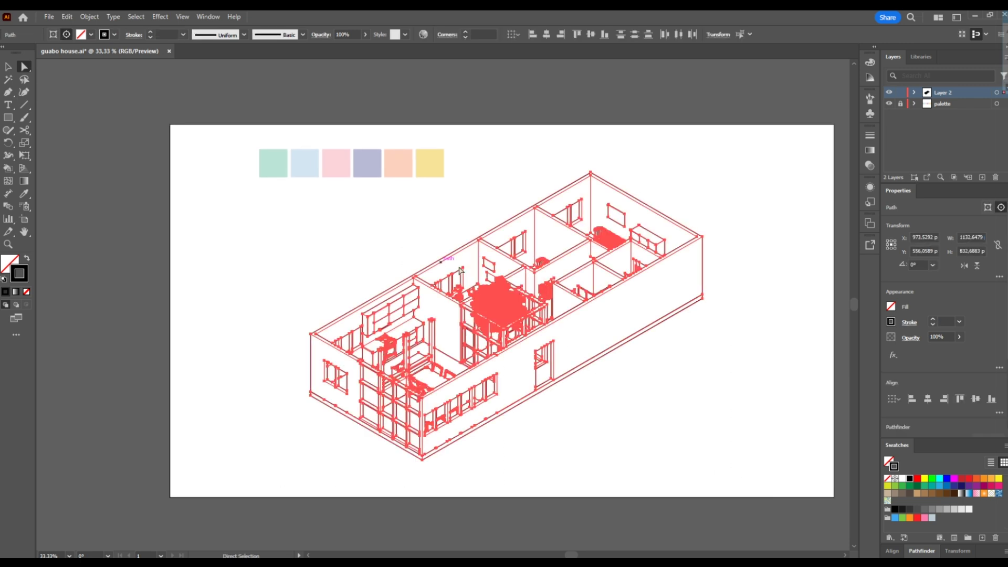
{"action": "left_click", "coordinate": [933, 322]}
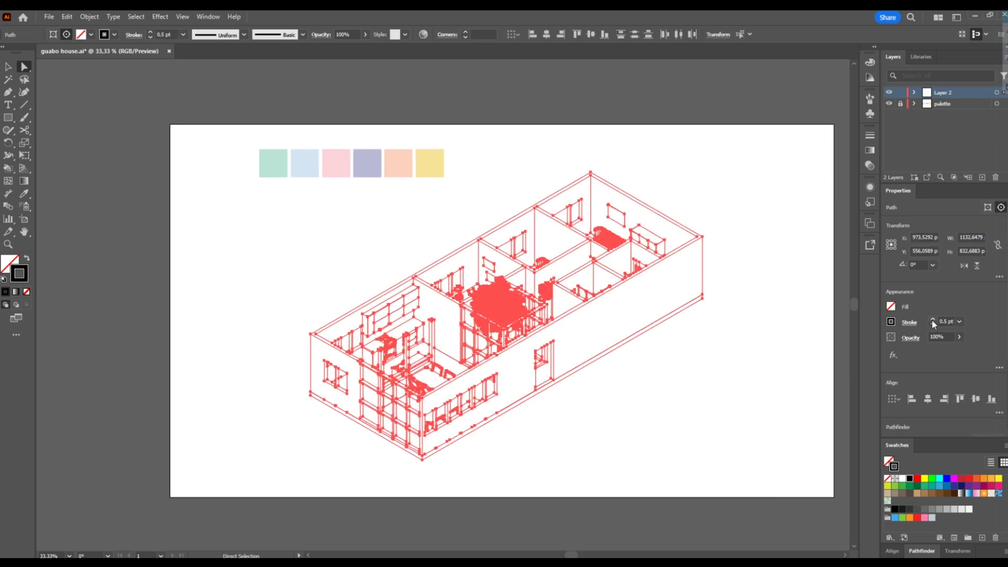
{"action": "left_click", "coordinate": [908, 324]}
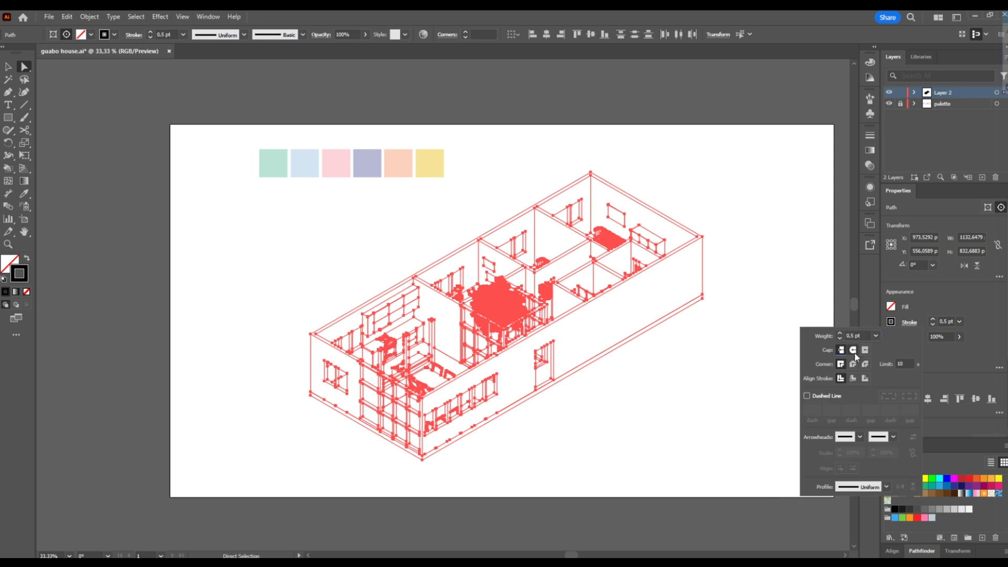
{"action": "left_click", "coordinate": [626, 384]}
{"action": "left_click", "coordinate": [568, 406]}
{"action": "scroll", "coordinate": [424, 397], "scroll_direction": "up", "scroll_amount": 3, "text": "alt"}
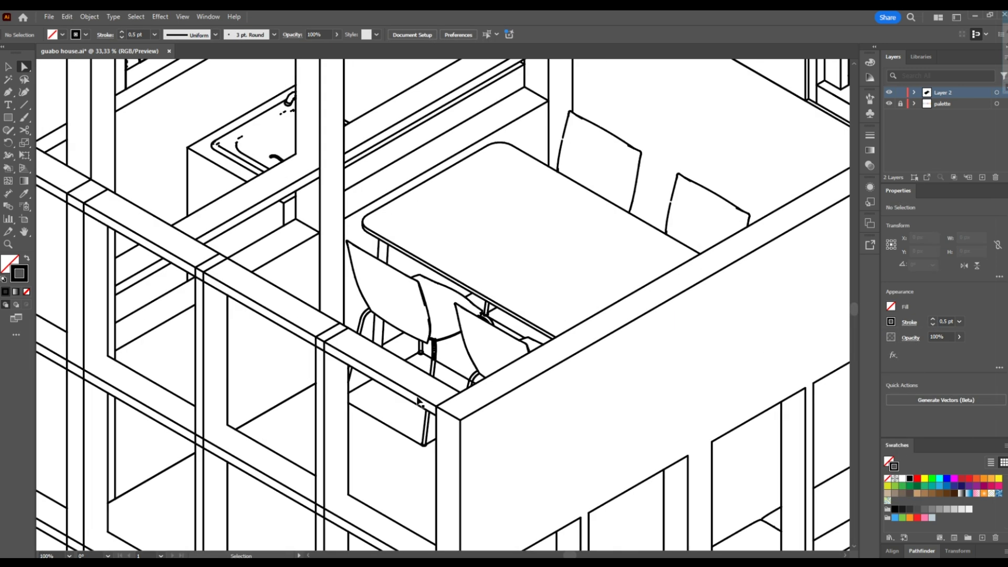
{"action": "scroll", "coordinate": [439, 434], "scroll_direction": "up", "scroll_amount": 6, "text": "alt"}
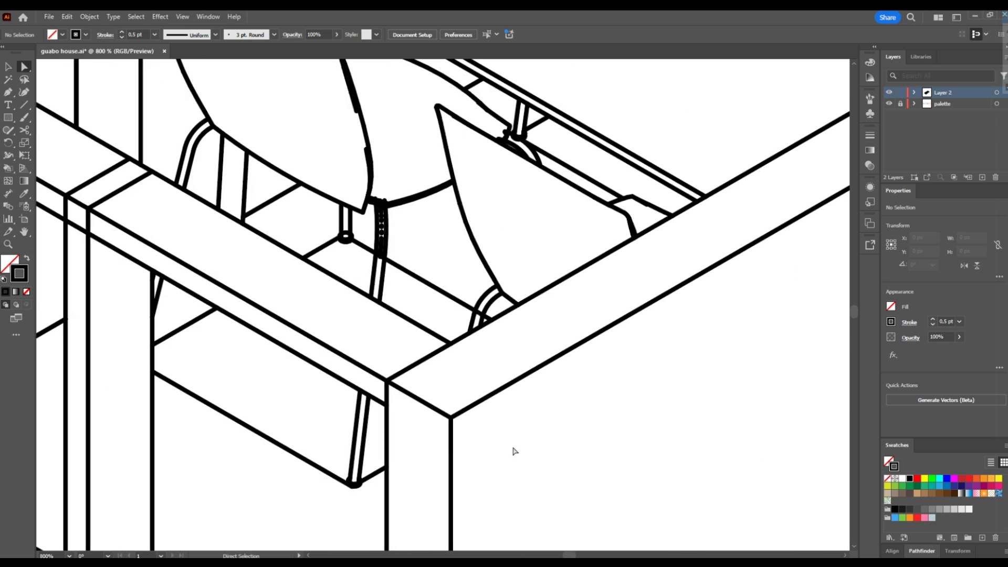
{"action": "scroll", "coordinate": [532, 460], "scroll_direction": "down", "scroll_amount": 3, "text": "alt"}
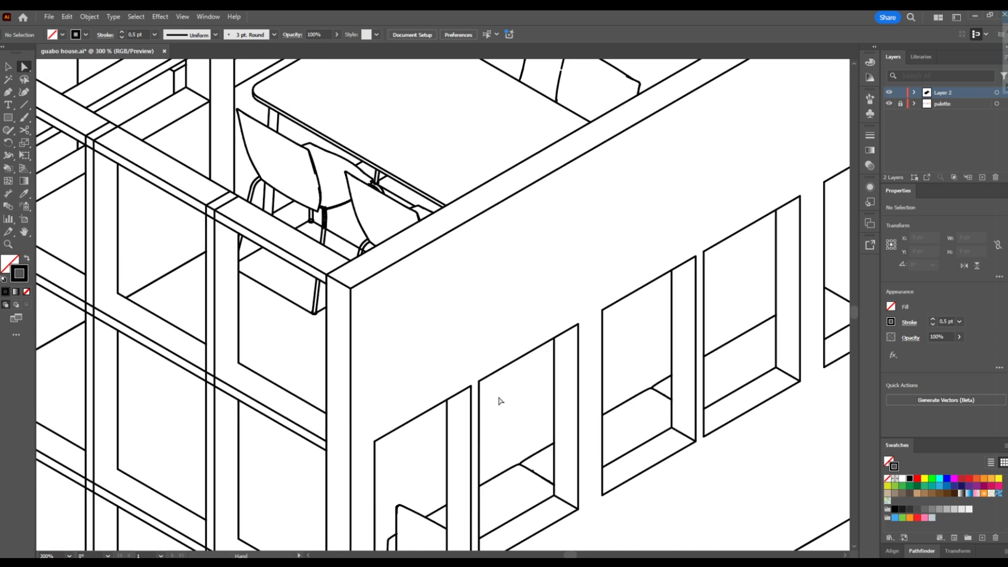
Delete the unwanted line segments on the top beam of the front glazed frame where the posts meet it.
{"action": "left_click_drag", "start_coordinate": [214, 98], "coordinate": [474, 355]}
{"action": "scroll", "coordinate": [474, 356], "scroll_direction": "up", "scroll_amount": 1, "text": "alt"}
{"action": "left_click", "coordinate": [170, 312]}
{"action": "key", "text": "Delete"}
{"action": "left_click", "coordinate": [149, 299]}
{"action": "key", "text": "Delete"}
{"action": "left_click_drag", "start_coordinate": [321, 392], "coordinate": [340, 417]}
{"action": "left_click", "coordinate": [475, 483]}
{"action": "scroll", "coordinate": [475, 481], "scroll_direction": "down", "scroll_amount": 1, "text": "alt"}
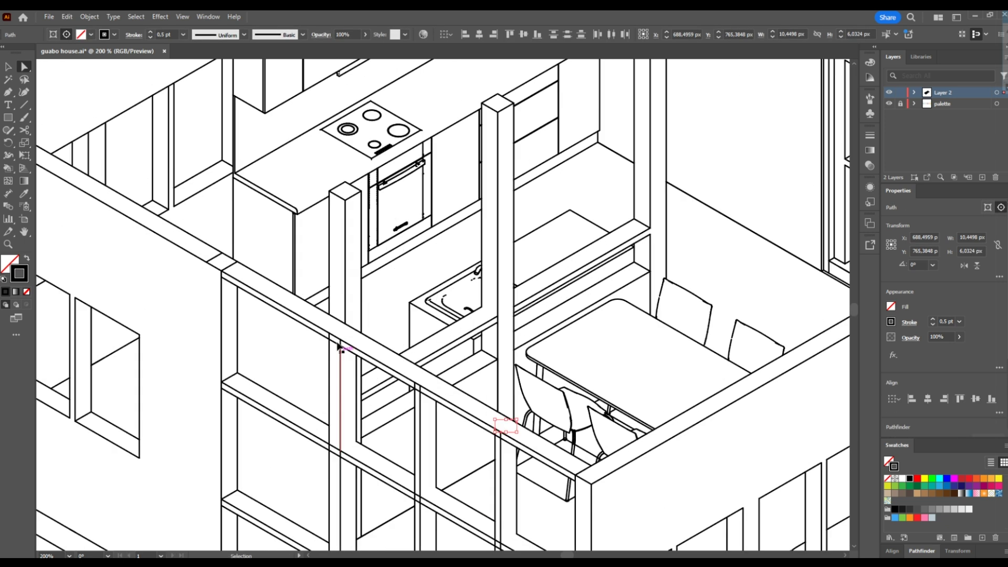
{"action": "key", "text": "Delete"}
Delete the short rail line segments that cross the vertical posts in the front glazed frame.
{"action": "left_click_drag", "start_coordinate": [332, 457], "coordinate": [337, 445]}
{"action": "key", "text": "Delete"}
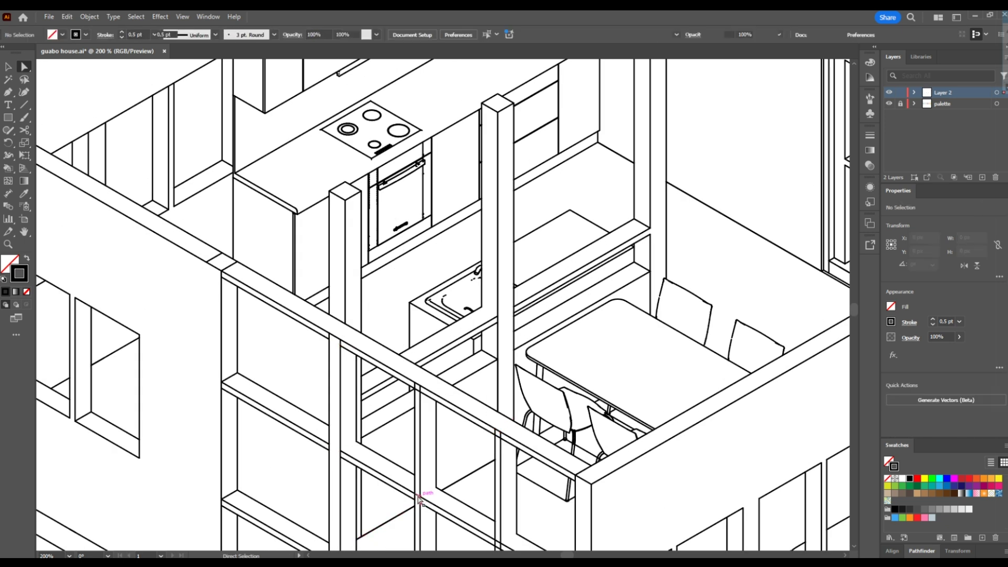
{"action": "left_click", "coordinate": [419, 499]}
{"action": "left_click", "coordinate": [418, 387], "text": "shift"}
{"action": "scroll", "coordinate": [414, 397], "scroll_direction": "up", "scroll_amount": 7, "text": "alt"}
{"action": "left_click", "coordinate": [462, 313], "text": "shift"}
{"action": "scroll", "coordinate": [499, 283], "scroll_direction": "down", "scroll_amount": 5, "text": "alt"}
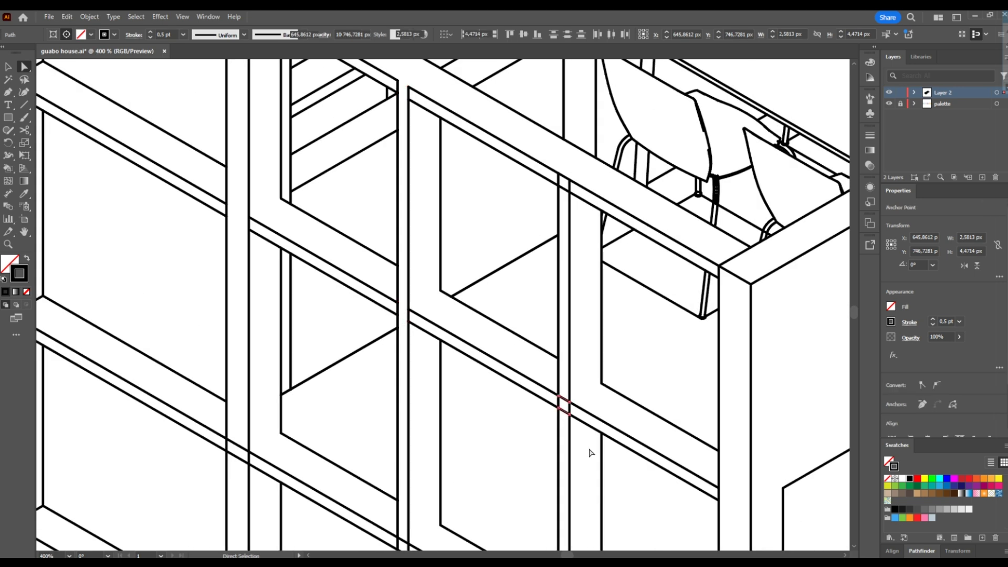
{"action": "key", "text": "Delete"}
{"action": "scroll", "coordinate": [357, 253], "scroll_direction": "up", "scroll_amount": 1, "text": "alt"}
{"action": "left_click_drag", "start_coordinate": [248, 467], "coordinate": [336, 216]}
{"action": "key", "text": "Delete"}
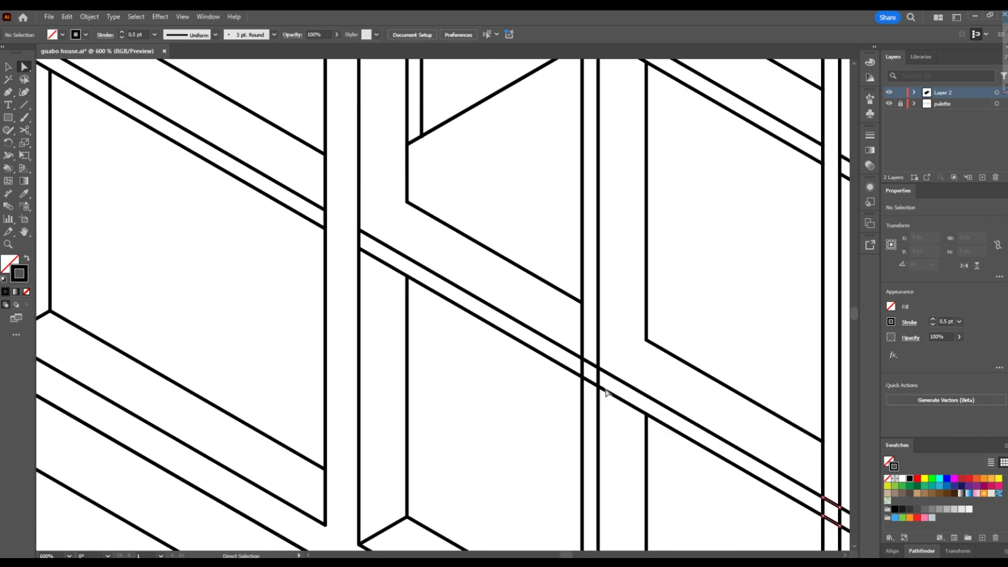
{"action": "key", "text": "Delete"}
{"action": "left_click_drag", "start_coordinate": [587, 338], "coordinate": [592, 393]}
{"action": "key", "text": "Delete"}
Convert the whole drawing to a Live Paint group and fill all the cut wall tops with black using the Live Paint Bucket.
{"action": "scroll", "coordinate": [599, 392], "scroll_direction": "down", "scroll_amount": 8, "text": "alt"}
{"action": "mouse_move", "coordinate": [737, 519]}
{"action": "left_mouse_down"}
{"action": "mouse_move", "coordinate": [325, 216]}
{"action": "mouse_move", "coordinate": [226, 162]}
{"action": "left_mouse_up"}
{"action": "key", "text": "ctrl+a"}
{"action": "mouse_move", "coordinate": [10, 175]}
{"action": "left_mouse_down"}
{"action": "mouse_move", "coordinate": [61, 170]}
{"action": "mouse_move", "coordinate": [68, 182]}
{"action": "left_mouse_up"}
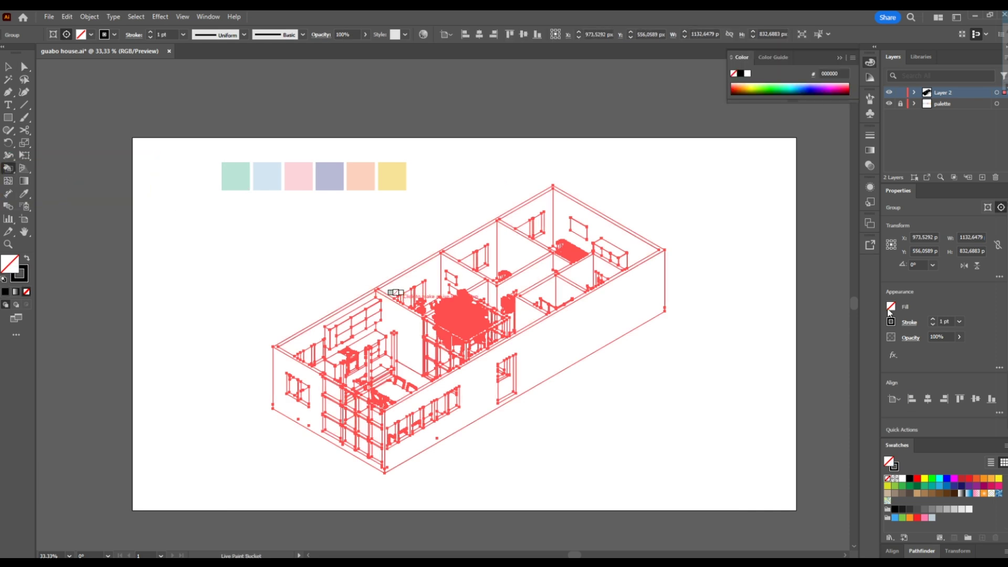
{"action": "left_click", "coordinate": [889, 311]}
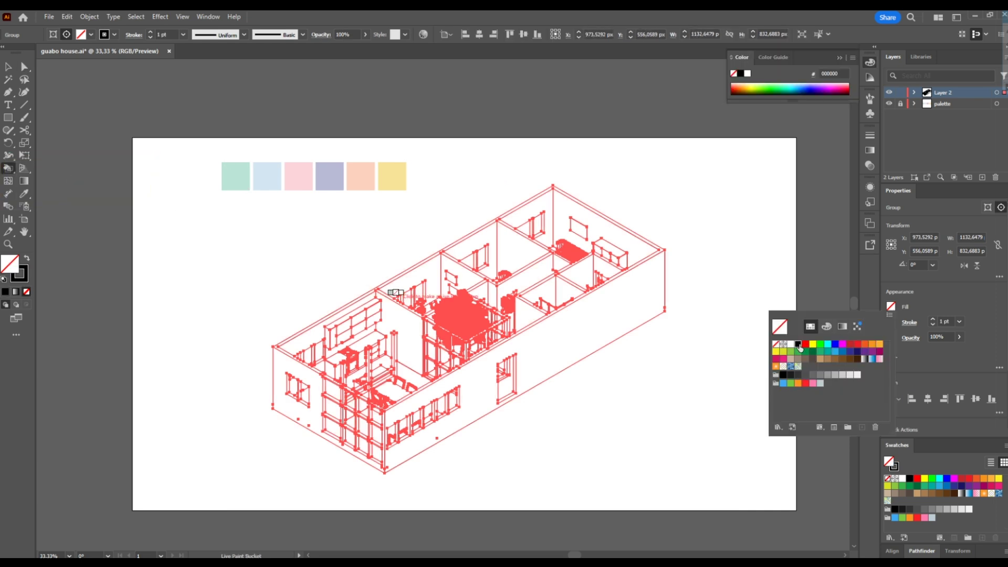
{"action": "left_click", "coordinate": [798, 344]}
{"action": "scroll", "coordinate": [357, 304], "scroll_direction": "up", "scroll_amount": 2, "text": "alt"}
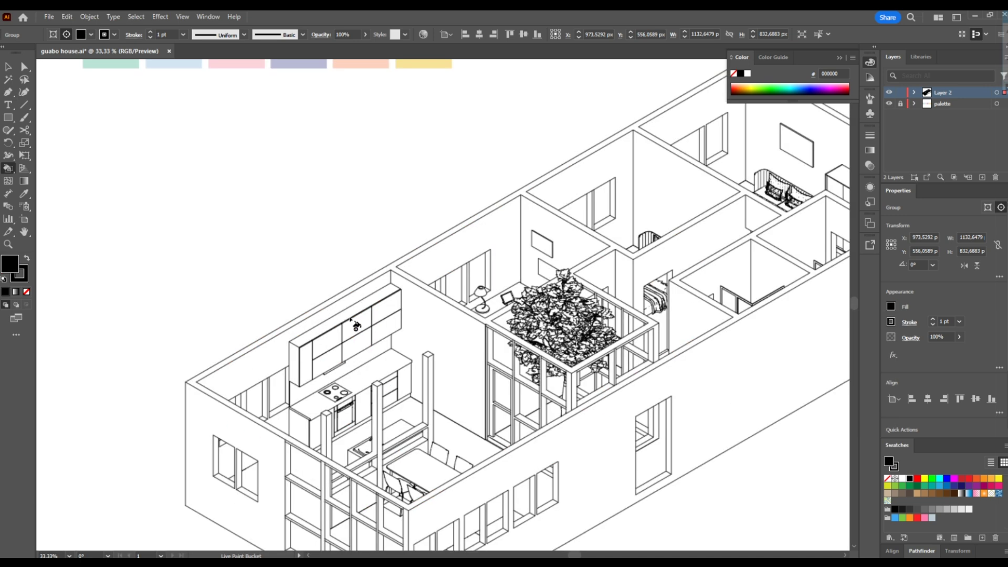
{"action": "left_click", "coordinate": [397, 270]}
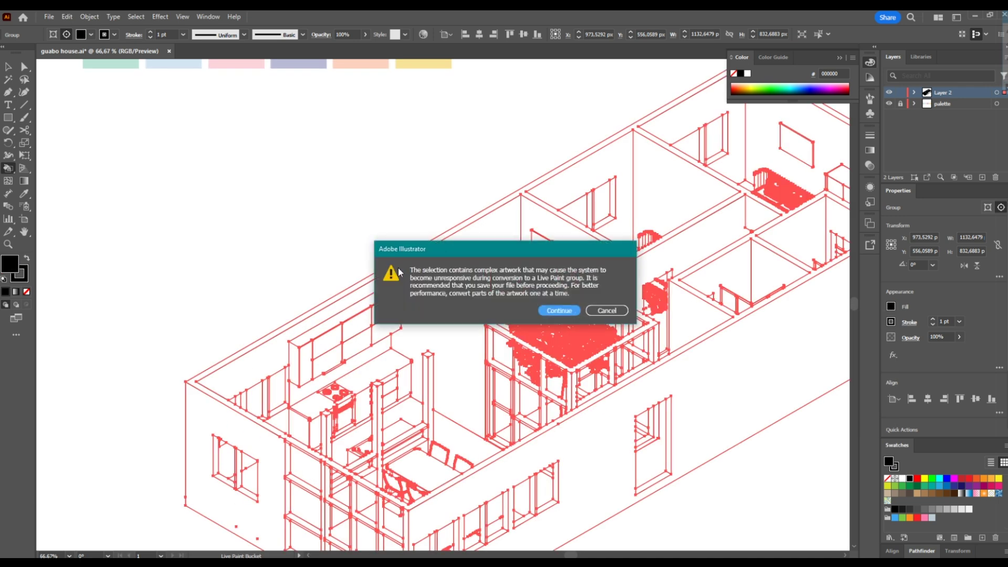
{"action": "left_click", "coordinate": [559, 311]}
{"action": "scroll", "coordinate": [333, 289], "scroll_direction": "down", "scroll_amount": 1, "text": "alt"}
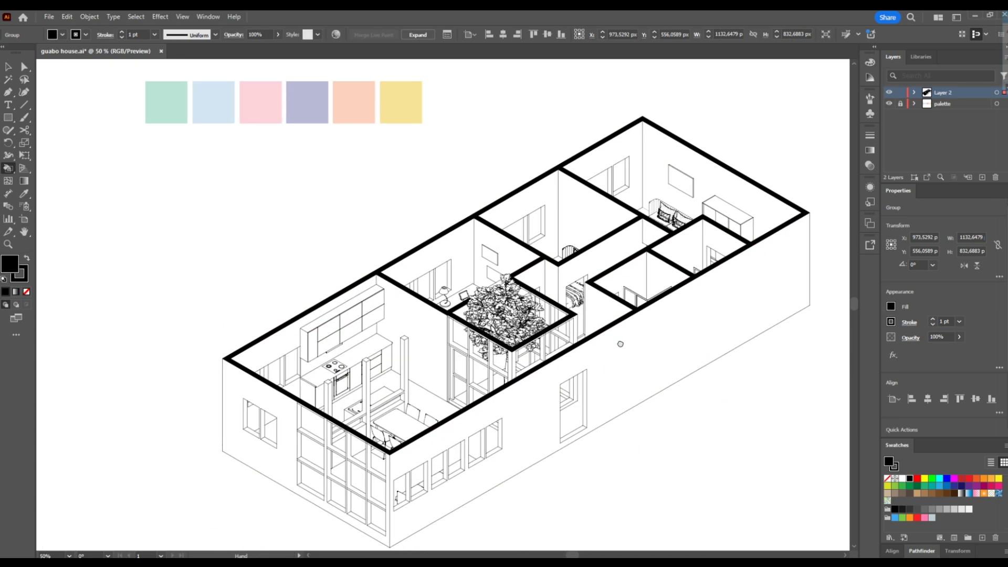
{"action": "key", "text": "a"}
{"action": "left_click", "coordinate": [645, 465]}
{"action": "scroll", "coordinate": [499, 394], "scroll_direction": "down", "scroll_amount": 1, "text": "alt"}
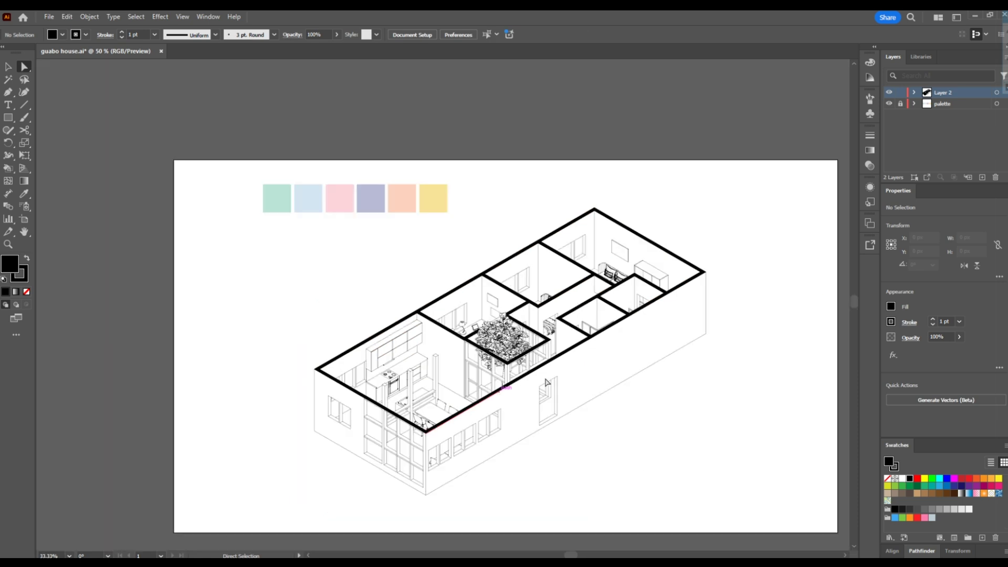
{"action": "left_click_drag", "start_coordinate": [542, 385], "coordinate": [527, 386]}
Sample the green palette colour as the fill and set up the layers: a locked one named drawing and a new one named kitchen.
{"action": "key", "text": "p"}
{"action": "left_click", "coordinate": [270, 199]}
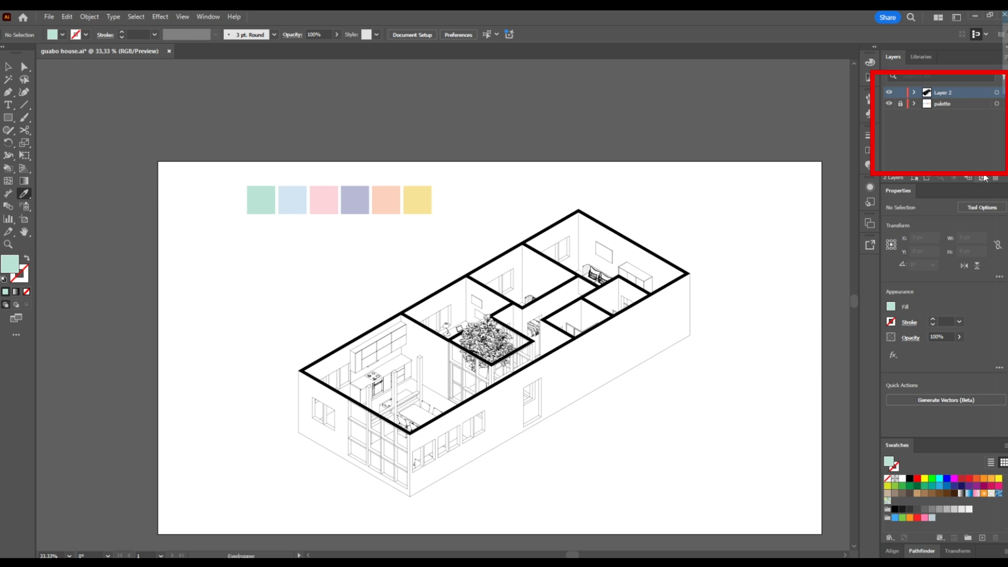
{"action": "double_click", "coordinate": [946, 103]}
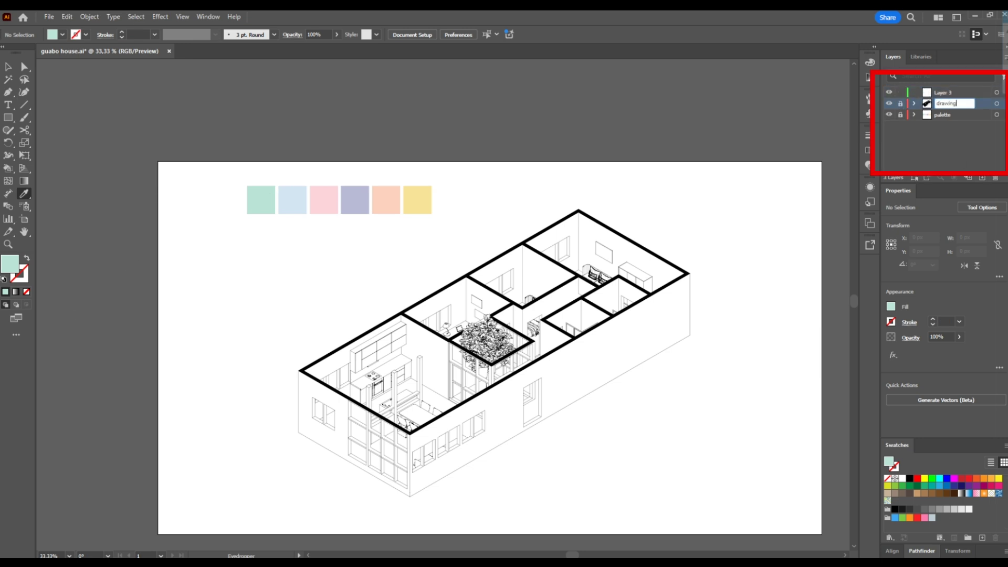
{"action": "double_click", "coordinate": [944, 92]}
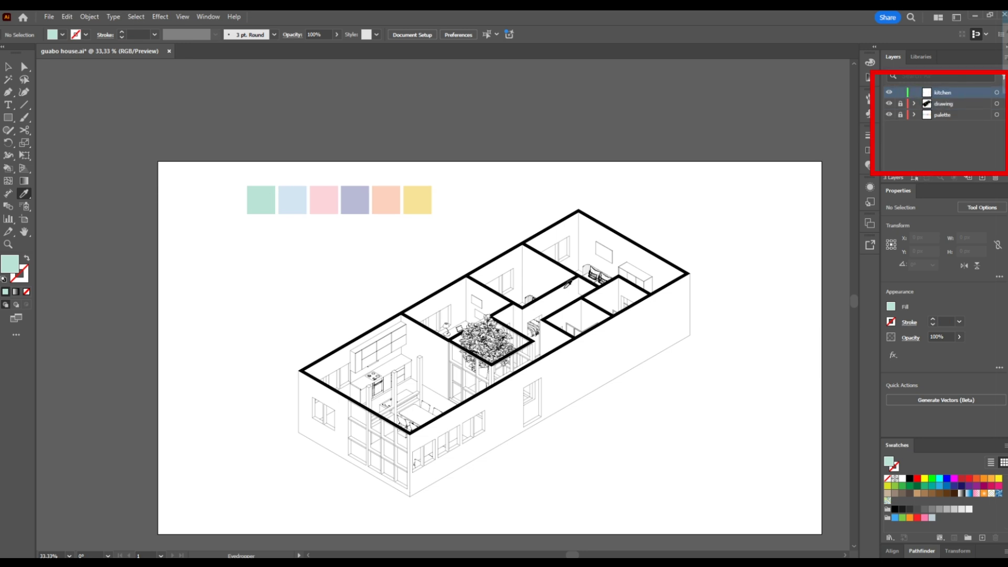
Draw a closed four-corner green shape without a stroke over the kitchen side of the front room using the Pen tool.
{"action": "key", "text": "p"}
{"action": "scroll", "coordinate": [482, 418], "scroll_direction": "up", "scroll_amount": 1, "text": "alt"}
{"action": "left_click", "coordinate": [215, 347]}
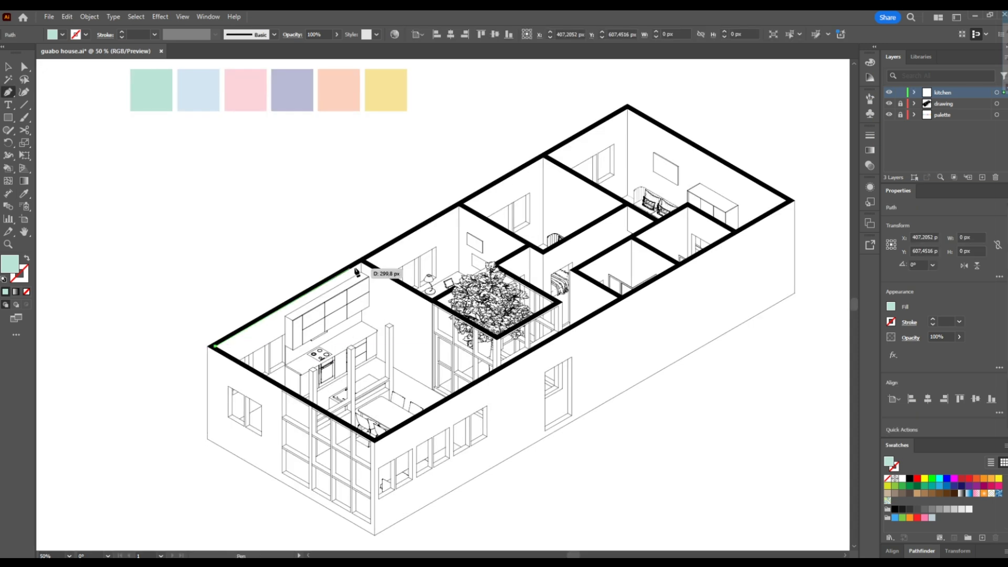
{"action": "left_click", "coordinate": [363, 261]}
{"action": "left_click", "coordinate": [433, 303]}
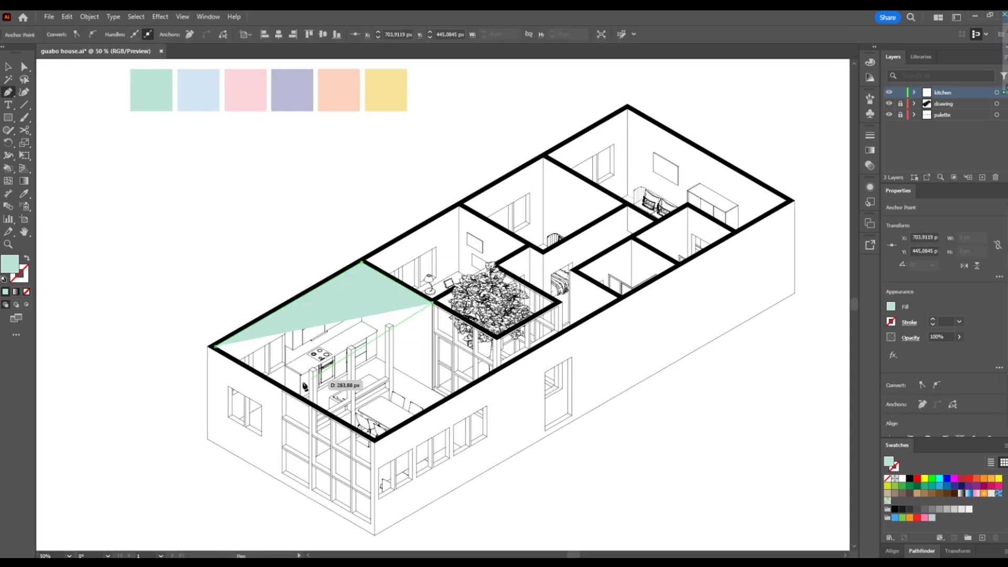
{"action": "left_click", "coordinate": [27, 258]}
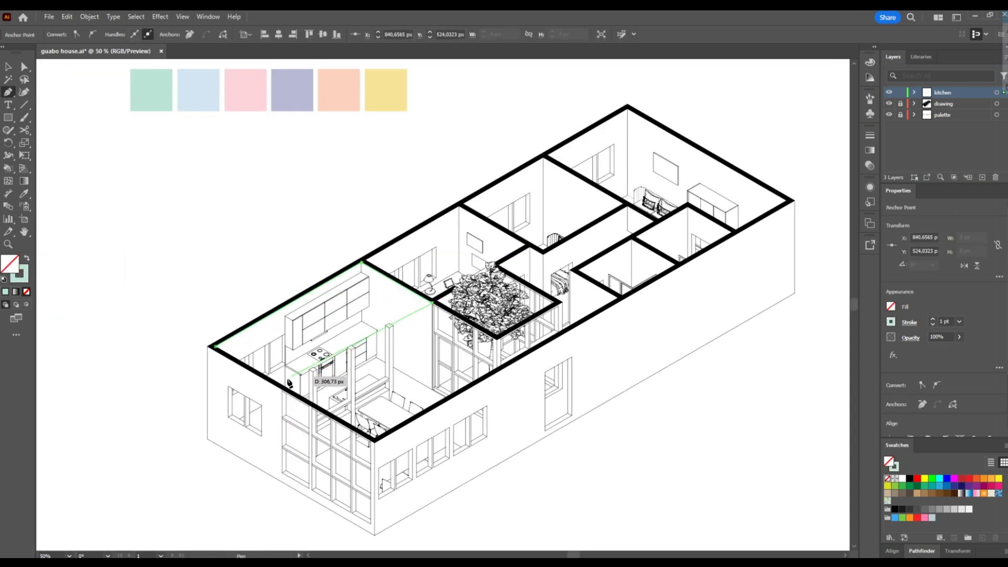
{"action": "left_click", "coordinate": [286, 387]}
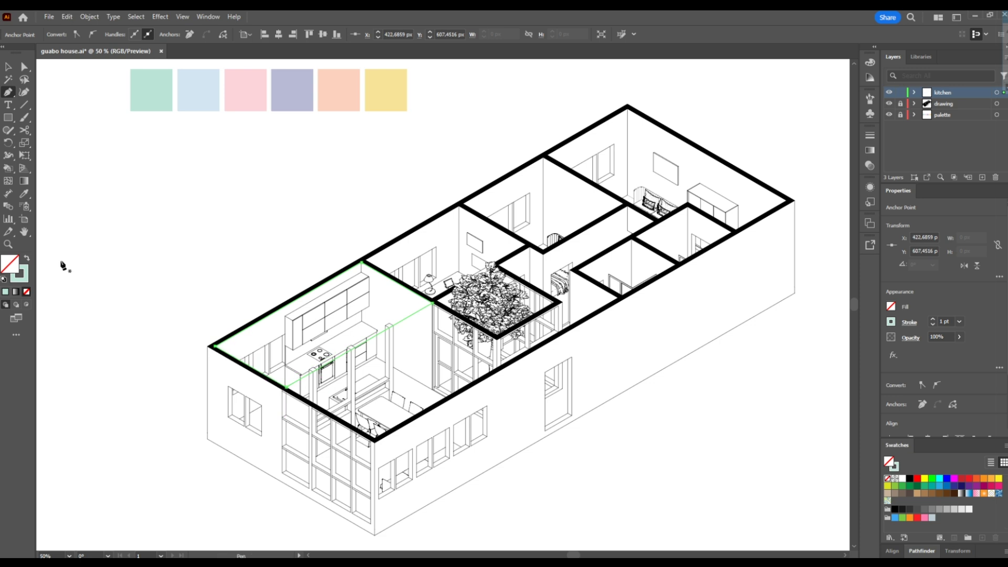
{"action": "left_click", "coordinate": [27, 258]}
{"action": "key", "text": "v"}
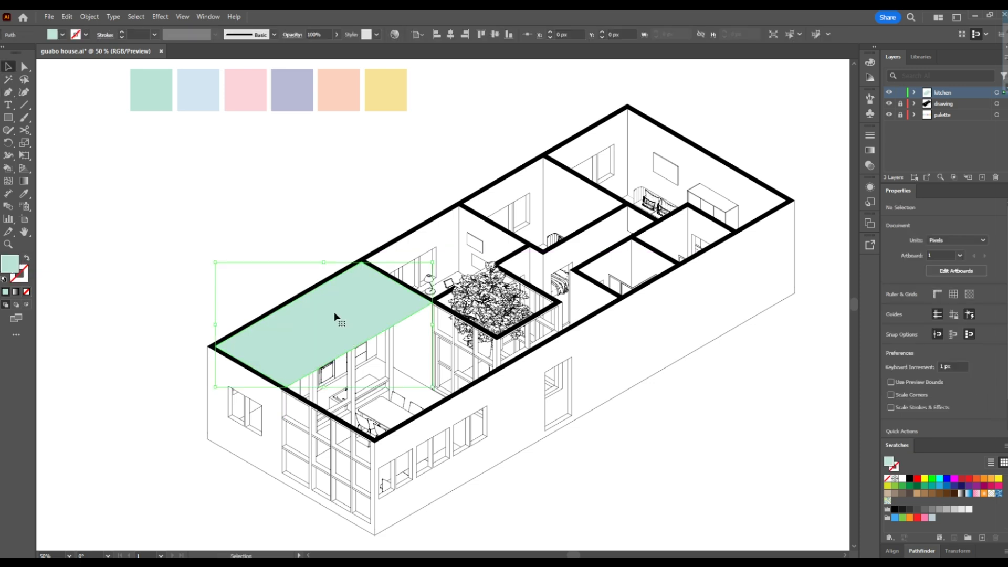
Set the opacity of the green kitchen shape to 50% and deselect it.
{"action": "left_click", "coordinate": [336, 34]}
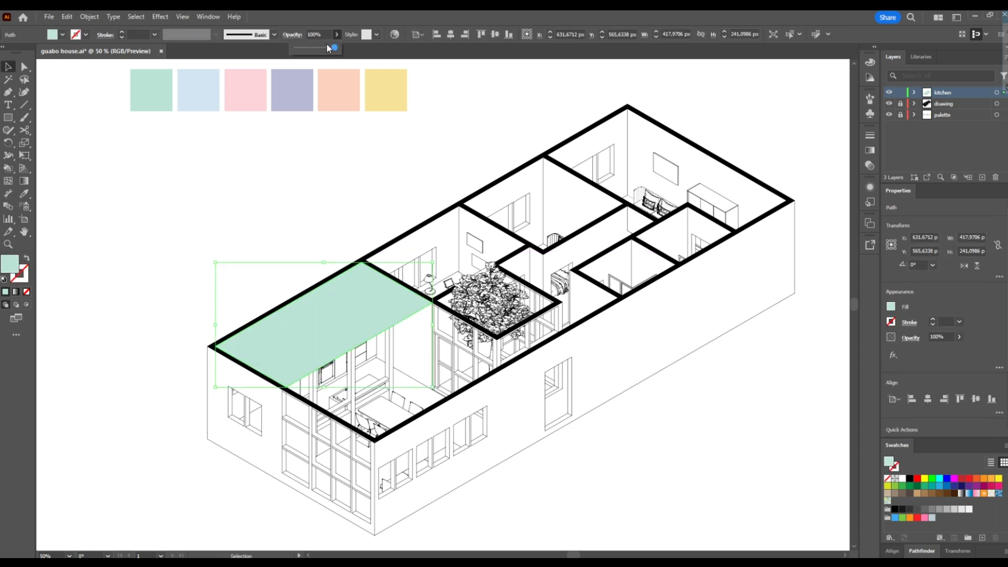
{"action": "left_click_drag", "start_coordinate": [333, 47], "coordinate": [315, 47]}
{"action": "left_click", "coordinate": [317, 34]}
{"action": "key", "text": "BackSpace"}
{"action": "key", "text": "BackSpace"}
{"action": "key", "text": "BackSpace"}
{"action": "type", "text": "50"}
{"action": "key", "text": "Return"}
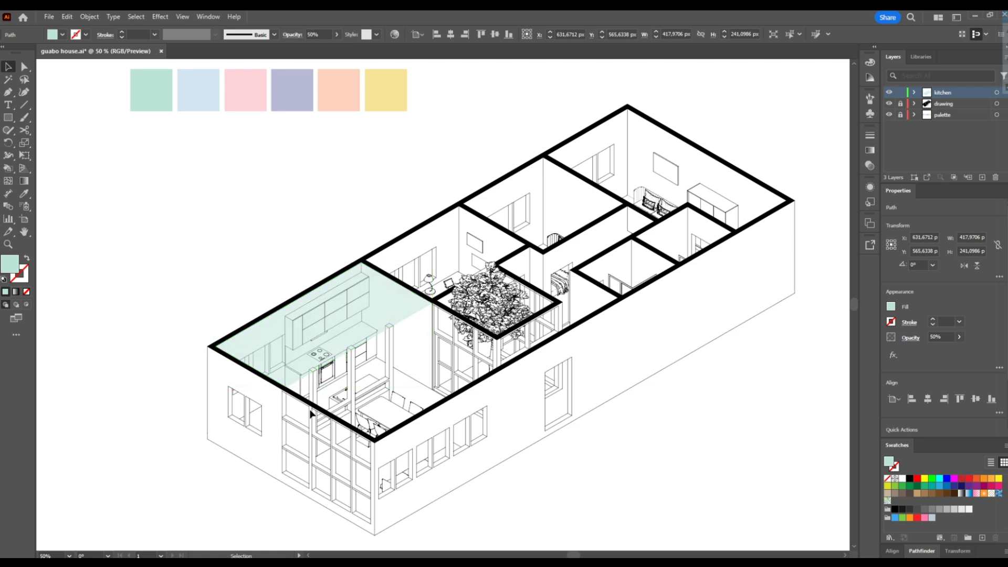
{"action": "left_click", "coordinate": [291, 440]}
Draw closed four-corner green shapes without a stroke over both panes of the kitchen window on the short outer wall, using the Pen tool.
{"action": "key", "text": "p"}
{"action": "key", "text": "shift+x"}
{"action": "scroll", "coordinate": [233, 417], "scroll_direction": "up", "scroll_amount": 3, "text": "alt"}
{"action": "left_click", "coordinate": [219, 324]}
{"action": "left_click", "coordinate": [270, 354]}
{"action": "left_click", "coordinate": [268, 445]}
{"action": "left_click", "coordinate": [219, 416]}
{"action": "left_click", "coordinate": [219, 324]}
{"action": "key", "text": "shift+x"}
{"action": "left_click", "coordinate": [271, 355]}
{"action": "left_click", "coordinate": [319, 382]}
{"action": "left_click", "coordinate": [320, 473]}
{"action": "left_click", "coordinate": [271, 446]}
{"action": "left_click", "coordinate": [272, 355]}
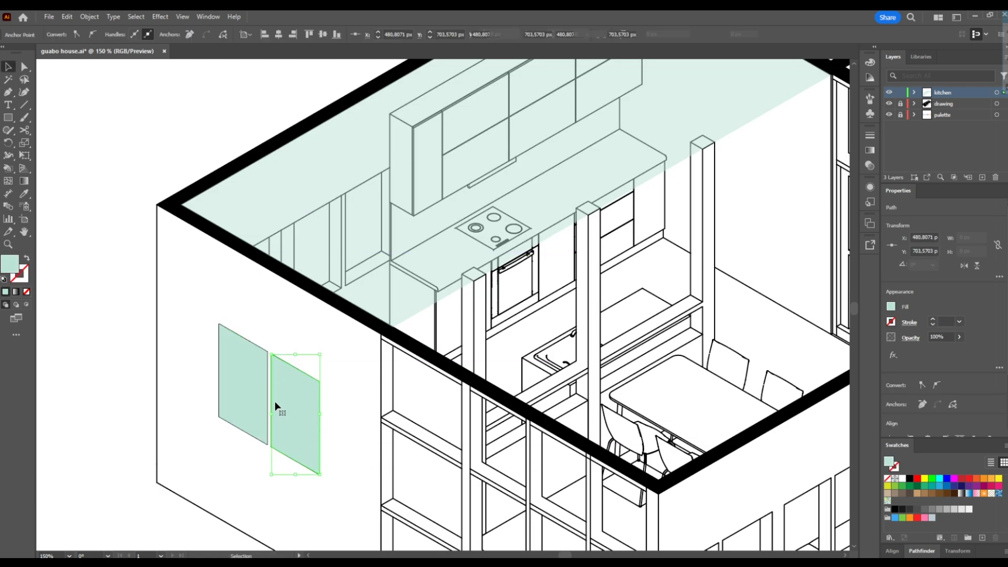
Set the opacity of both green window pane shapes to 50%.
{"action": "key", "text": "v"}
{"action": "left_click", "coordinate": [241, 391], "text": "shift"}
{"action": "double_click", "coordinate": [318, 34]}
{"action": "type", "text": "50"}
{"action": "key", "text": "Return"}
Create a text box reading KITCHEN above the house and colour the text with the green palette swatch.
{"action": "scroll", "coordinate": [304, 373], "scroll_direction": "down", "scroll_amount": 1, "text": "alt"}
{"action": "left_click_drag", "start_coordinate": [304, 372], "coordinate": [203, 362]}
{"action": "scroll", "coordinate": [379, 309], "scroll_direction": "down", "scroll_amount": 1, "text": "alt"}
{"action": "left_click_drag", "start_coordinate": [379, 309], "coordinate": [357, 354]}
{"action": "left_click", "coordinate": [8, 105]}
{"action": "left_click_drag", "start_coordinate": [122, 150], "coordinate": [290, 225]}
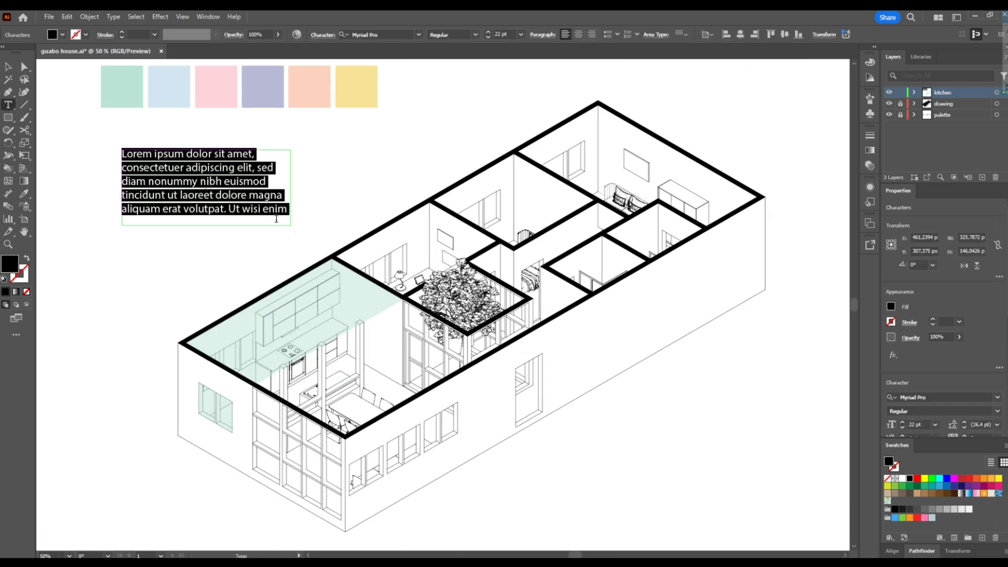
{"action": "type", "text": "Ki"}
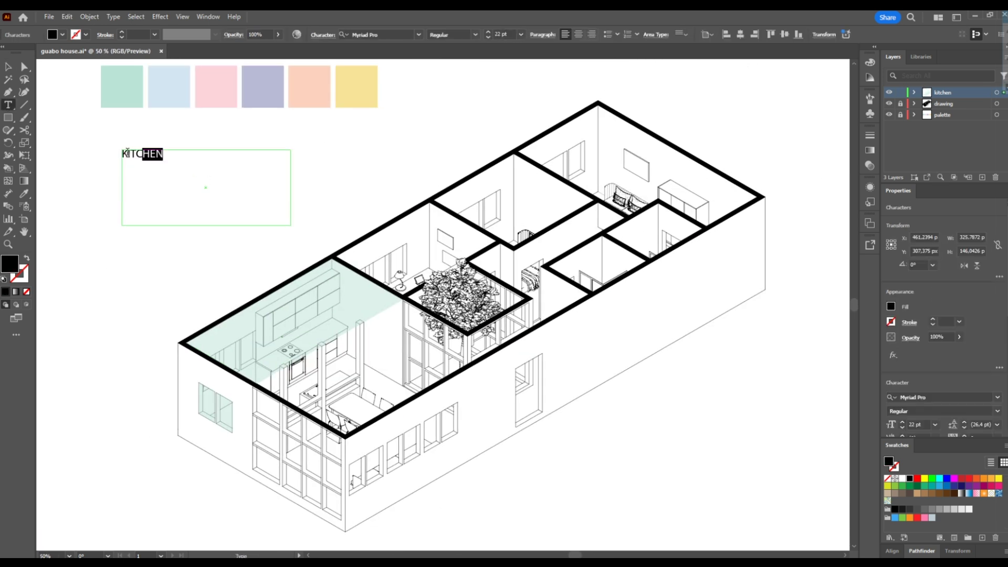
{"action": "left_click", "coordinate": [24, 194]}
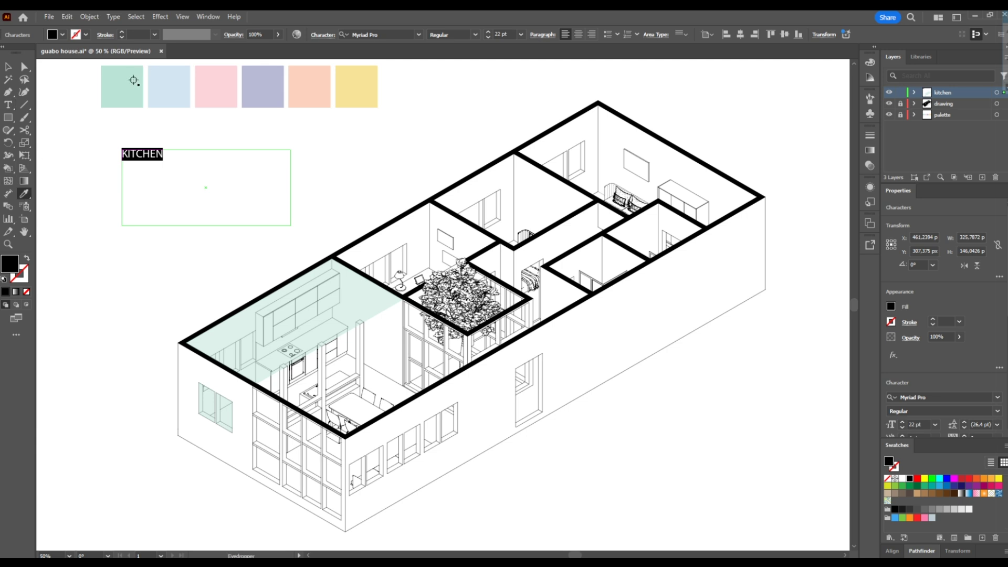
{"action": "left_click", "coordinate": [133, 80]}
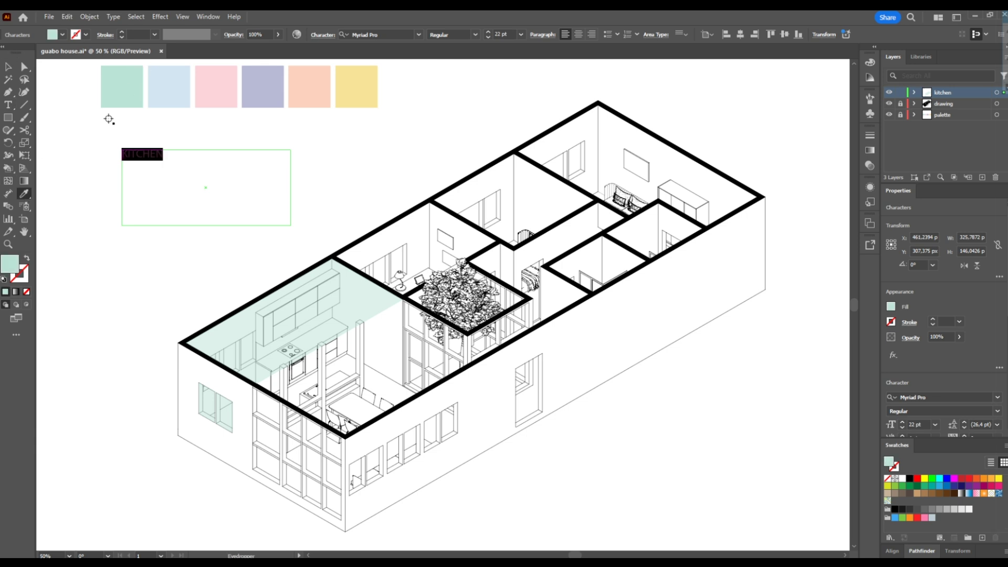
Format the KITCHEN text as 41 pt Geologica Medium, centre-aligned, and move its text box closer to the house.
{"action": "scroll", "coordinate": [493, 34], "scroll_direction": "up", "scroll_amount": 19}
{"action": "left_click", "coordinate": [8, 105]}
{"action": "left_click_drag", "start_coordinate": [202, 158], "coordinate": [121, 159]}
{"action": "left_click", "coordinate": [418, 34]}
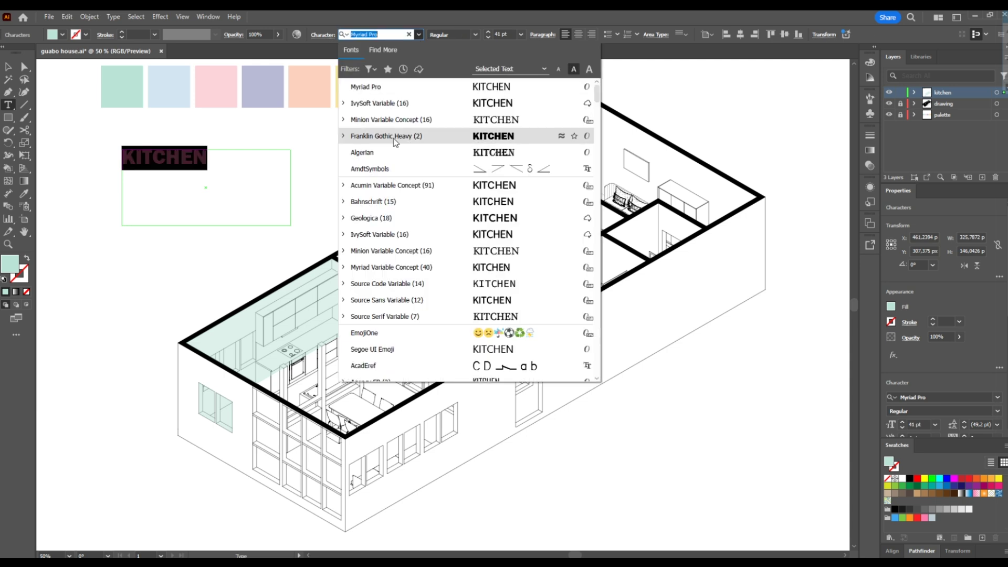
{"action": "left_click", "coordinate": [344, 217]}
{"action": "left_click", "coordinate": [392, 366]}
{"action": "mouse_move", "coordinate": [172, 165]}
{"action": "left_mouse_down", "text": "ctrl"}
{"action": "mouse_move", "coordinate": [241, 221]}
{"action": "mouse_move", "coordinate": [258, 206]}
{"action": "left_mouse_up", "text": "ctrl"}
{"action": "left_click", "coordinate": [664, 34]}
Apply a 3D and Materials effect to the KITCHEN text with the Plane type and the Isometric Top rotation preset.
{"action": "left_click", "coordinate": [160, 17]}
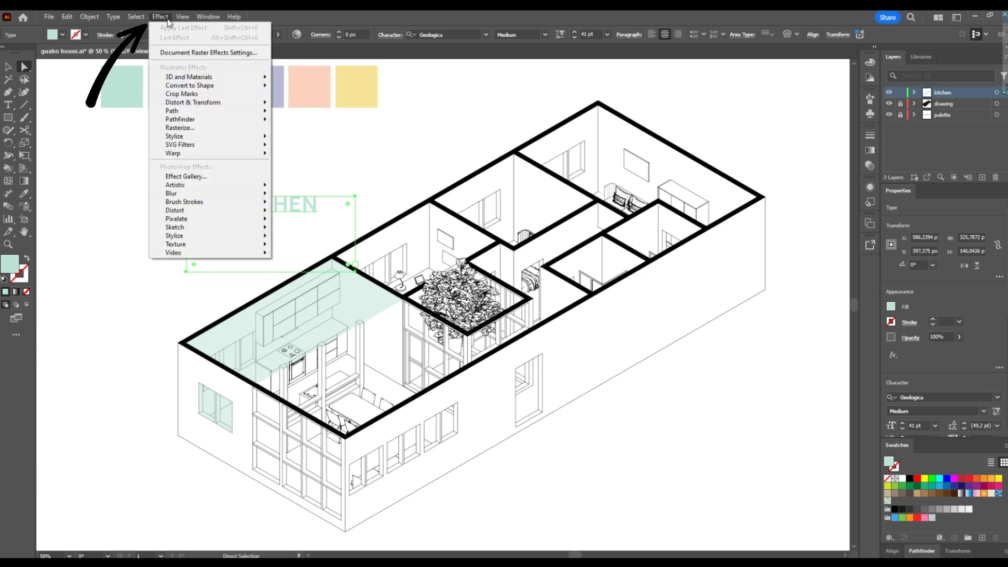
{"action": "mouse_move", "coordinate": [231, 77]}
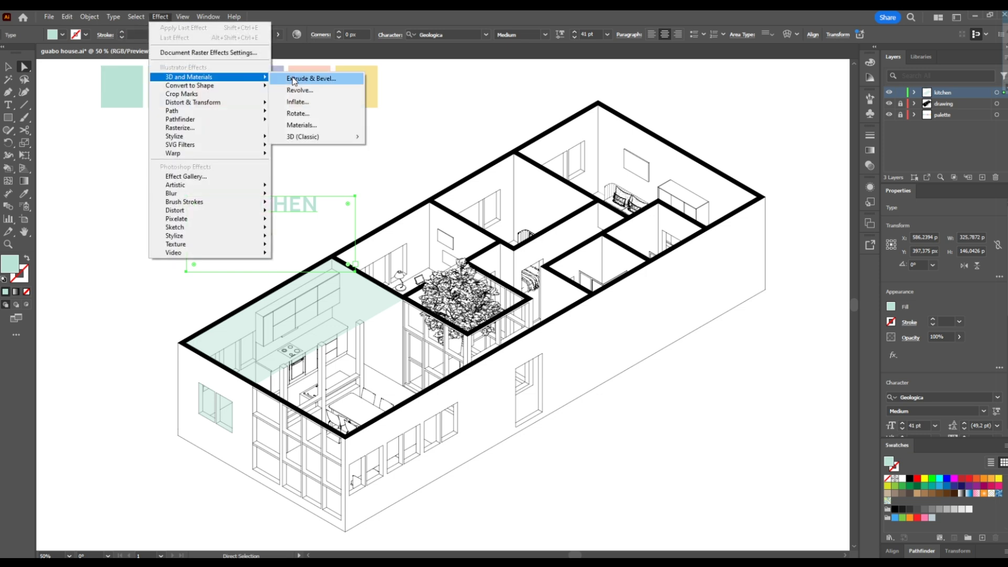
{"action": "left_click", "coordinate": [294, 81]}
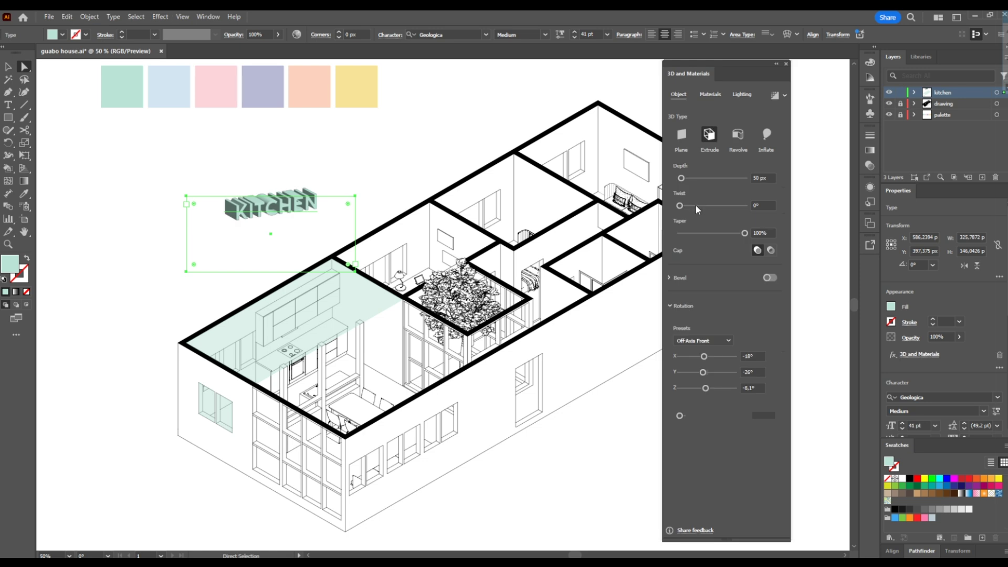
{"action": "left_click", "coordinate": [685, 141]}
{"action": "left_click", "coordinate": [703, 263]}
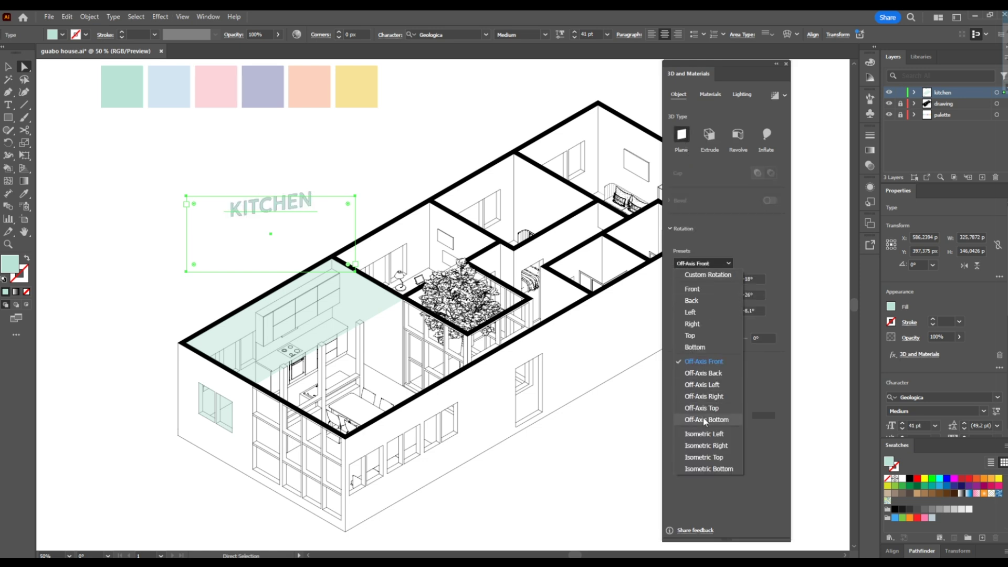
{"action": "left_click", "coordinate": [704, 457]}
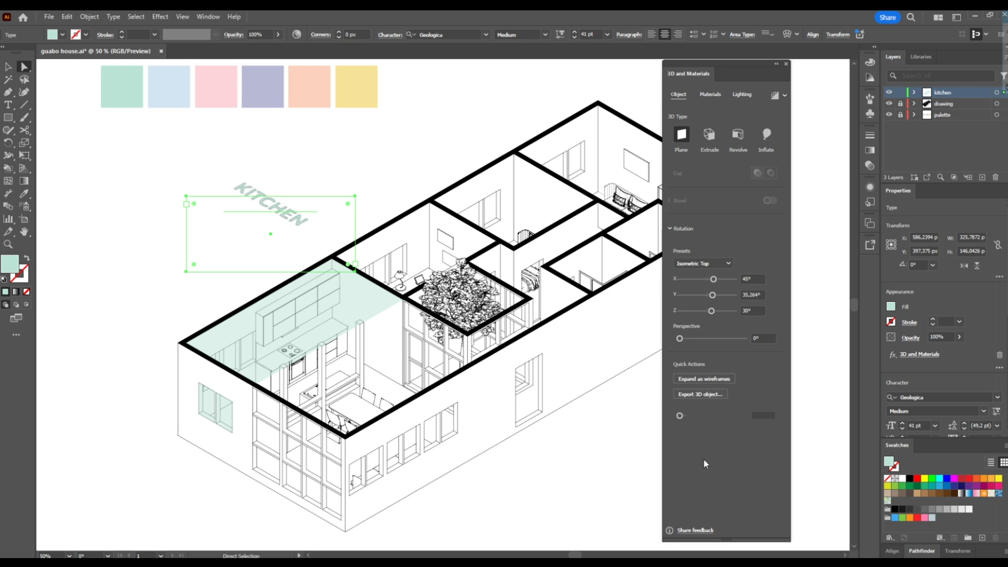
{"action": "left_click", "coordinate": [782, 68]}
Move the KITCHEN label onto the kitchen area and give its text a more saturated green fill.
{"action": "left_click_drag", "start_coordinate": [299, 224], "coordinate": [384, 302]}
{"action": "double_click", "coordinate": [369, 290]}
{"action": "key", "text": "ctrl+a"}
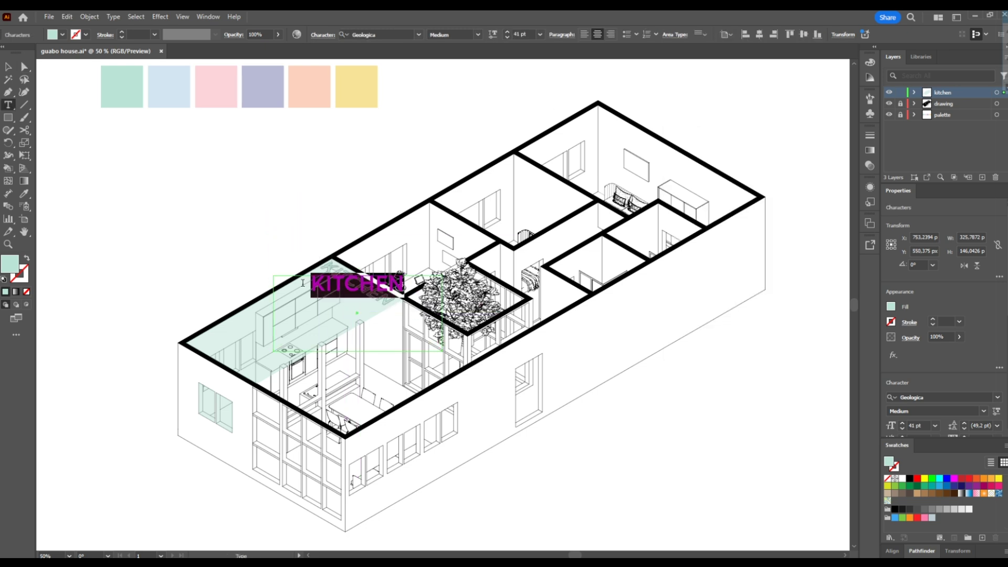
{"action": "double_click", "coordinate": [16, 264]}
{"action": "left_click_drag", "start_coordinate": [657, 148], "coordinate": [697, 138]}
{"action": "left_click", "coordinate": [886, 134]}
{"action": "key", "text": "Escape"}
{"action": "left_click", "coordinate": [209, 241]}
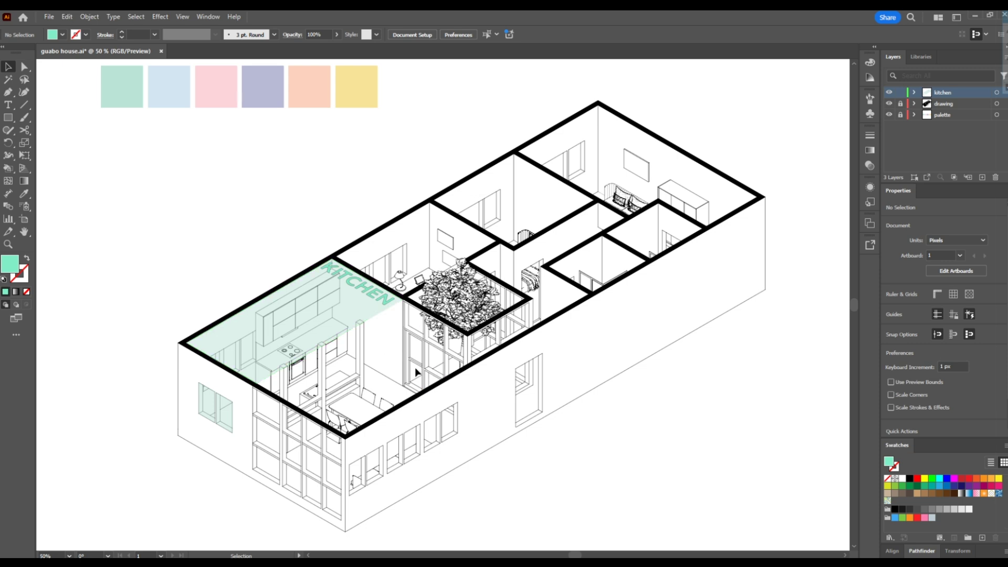
Try to rotate the KITCHEN label by 90° and reposition it over the kitchen.
{"action": "left_click_drag", "start_coordinate": [415, 367], "coordinate": [397, 342]}
{"action": "left_click", "coordinate": [347, 267]}
{"action": "left_click_drag", "start_coordinate": [347, 269], "coordinate": [355, 273]}
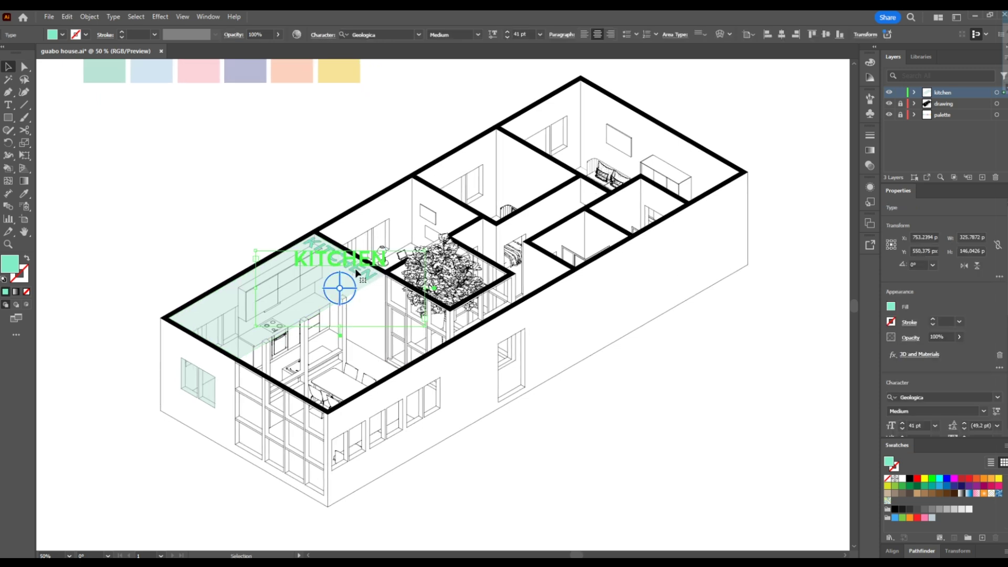
{"action": "right_click", "coordinate": [356, 273]}
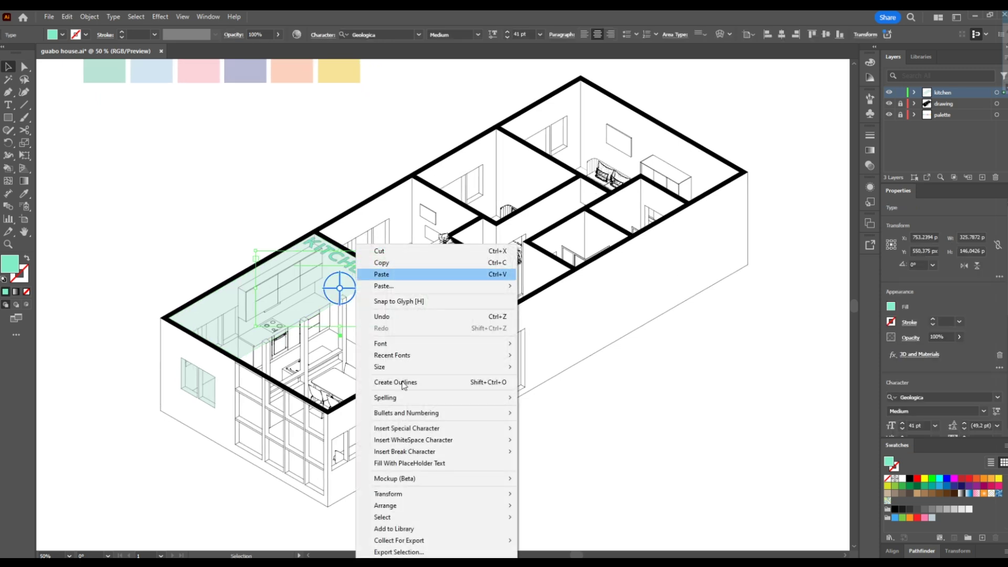
{"action": "mouse_move", "coordinate": [462, 498]}
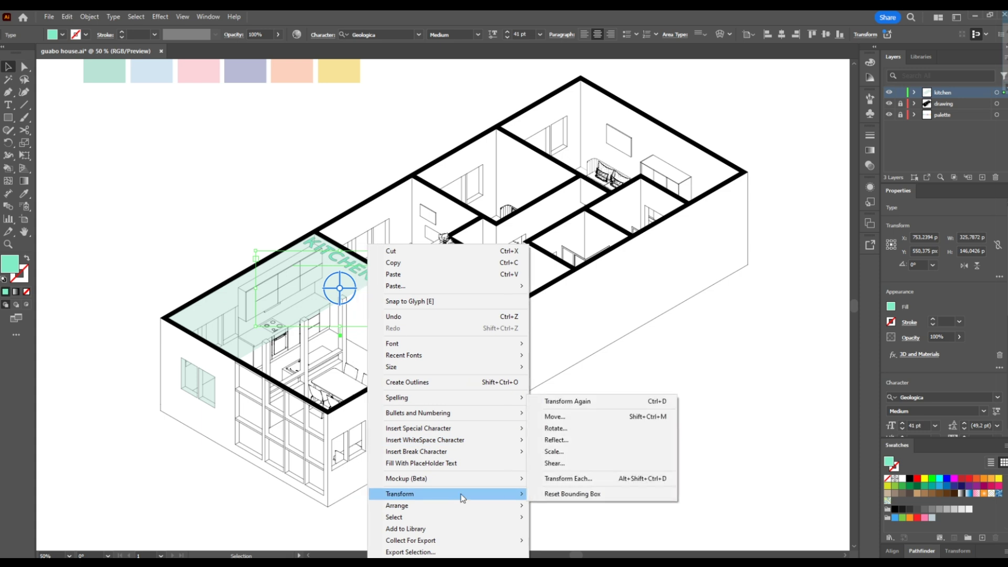
{"action": "left_click", "coordinate": [556, 433]}
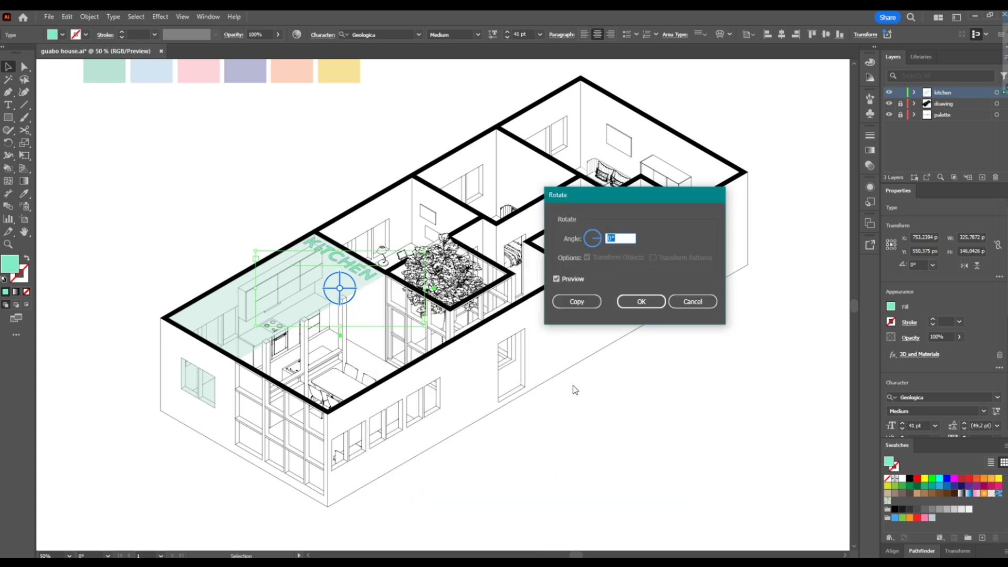
{"action": "type", "text": "90"}
{"action": "key", "text": "Return"}
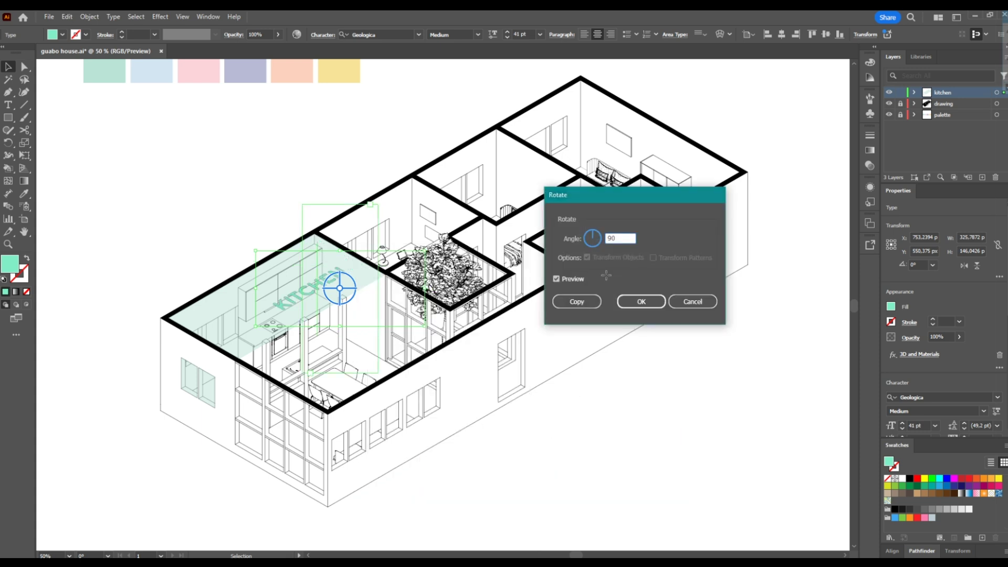
{"action": "left_click_drag", "start_coordinate": [332, 308], "coordinate": [238, 293]}
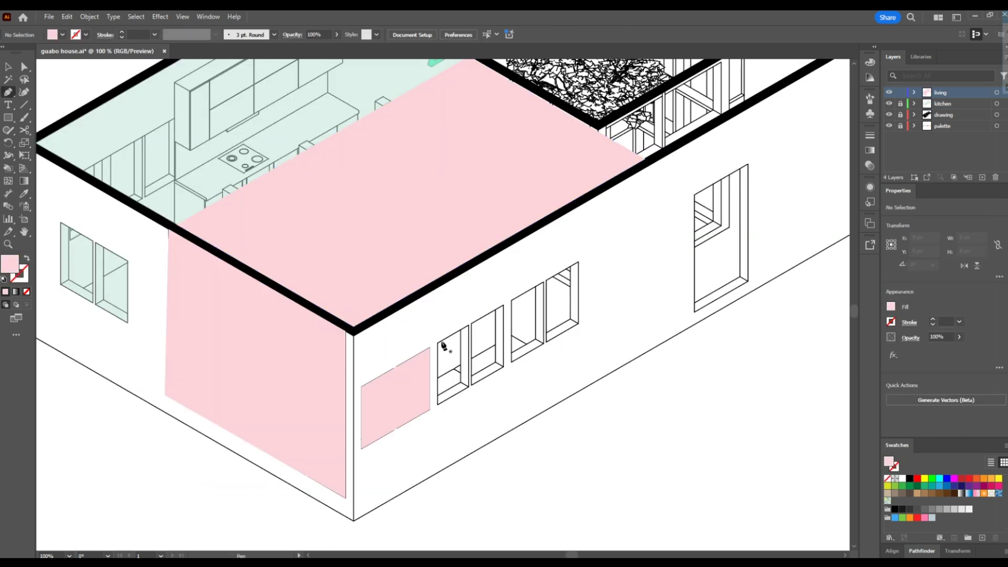
Copy the pink pane shape onto the remaining living room window panes along the long outer wall.
{"action": "key", "text": "shift+x"}
{"action": "key", "text": "shift+x"}
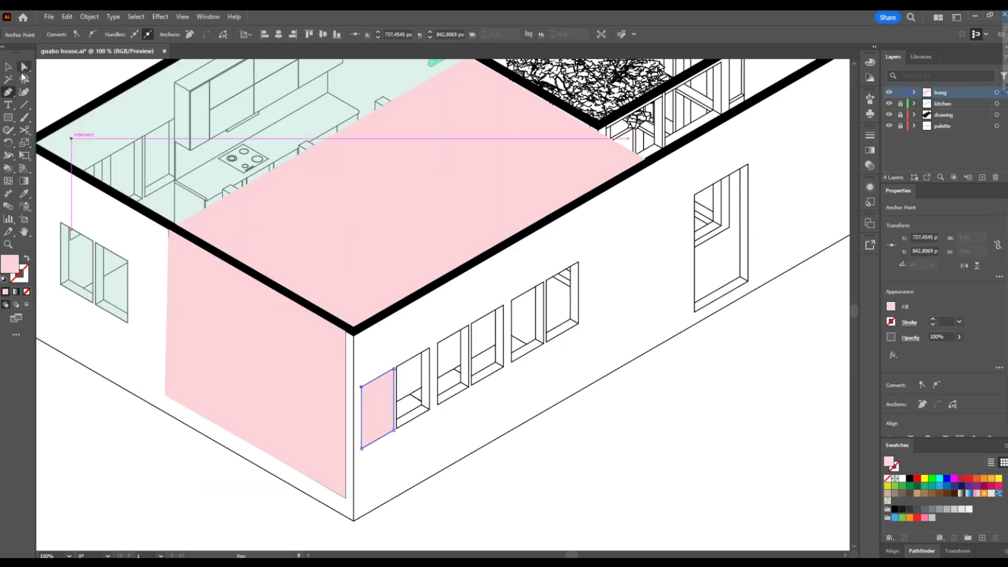
{"action": "key", "text": "v"}
{"action": "left_click_drag", "start_coordinate": [376, 412], "coordinate": [411, 392], "text": "alt"}
{"action": "left_click_drag", "start_coordinate": [410, 392], "coordinate": [515, 348], "text": "alt"}
{"action": "scroll", "coordinate": [451, 366], "scroll_direction": "up", "scroll_amount": 2, "text": "alt"}
{"action": "left_click_drag", "start_coordinate": [515, 347], "coordinate": [666, 260], "text": "alt"}
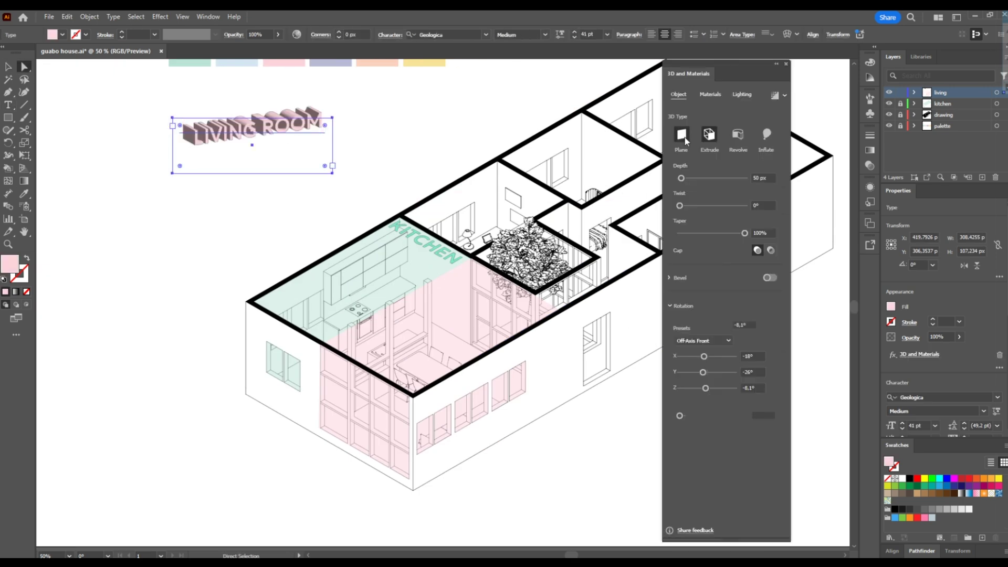
Make the LIVING ROOM text a 3D Plane with the Isometric Left rotation preset.
{"action": "left_click", "coordinate": [685, 140]}
{"action": "left_click", "coordinate": [709, 264]}
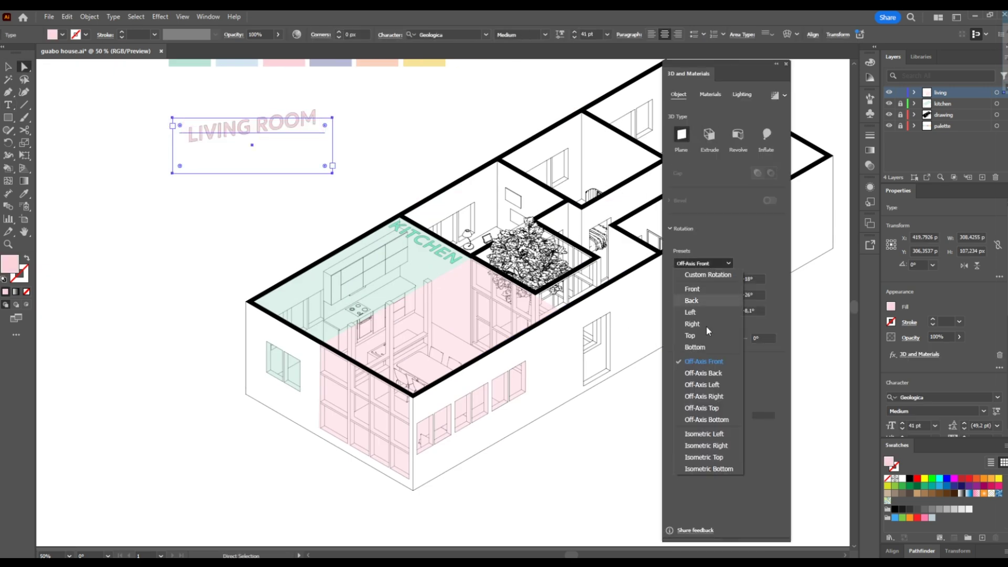
{"action": "left_click", "coordinate": [711, 434]}
Place the LIVING ROOM label on the front glazed wall, split it into two lines and right-align it.
{"action": "left_click_drag", "start_coordinate": [292, 147], "coordinate": [395, 433]}
{"action": "double_click", "coordinate": [367, 452]}
{"action": "key", "text": "Return"}
{"action": "key", "text": "ctrl+a"}
{"action": "left_click", "coordinate": [610, 34]}
{"action": "left_click", "coordinate": [785, 64]}
{"action": "left_click", "coordinate": [497, 464], "text": "ctrl"}
{"action": "key", "text": "a"}
{"action": "left_click", "coordinate": [499, 497]}
Recolour the LIVING ROOM text with a darker, more saturated pink fill.
{"action": "double_click", "coordinate": [383, 449]}
{"action": "key", "text": "ctrl+a"}
{"action": "double_click", "coordinate": [10, 264]}
{"action": "left_click", "coordinate": [683, 136]}
{"action": "left_click", "coordinate": [886, 133]}
{"action": "left_click", "coordinate": [25, 67]}
{"action": "left_click", "coordinate": [470, 459]}
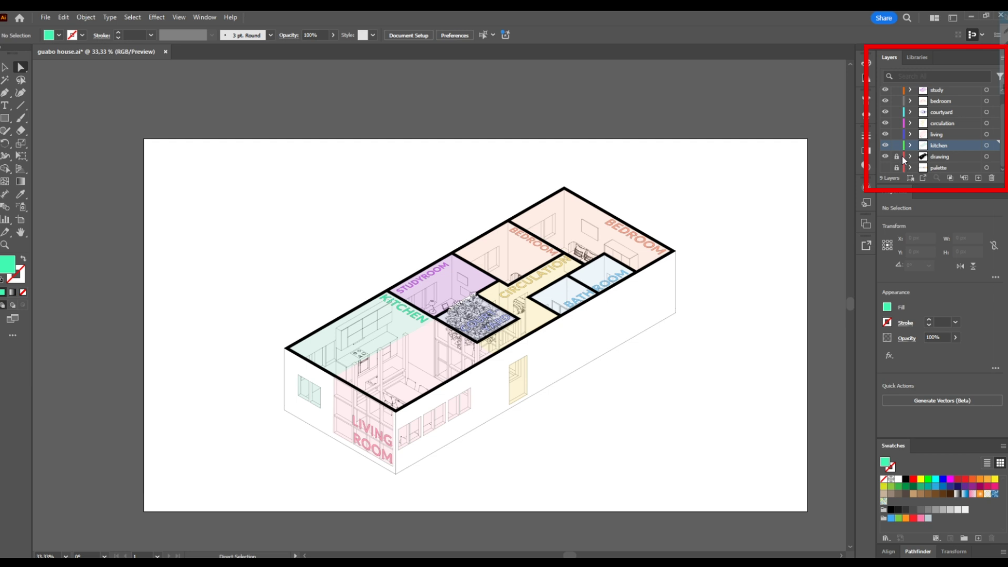
Hide all the coloured room layers from bathroom to kitchen, leaving only the drawing layer shown.
{"action": "scroll", "coordinate": [888, 100], "scroll_direction": "up", "scroll_amount": 1}
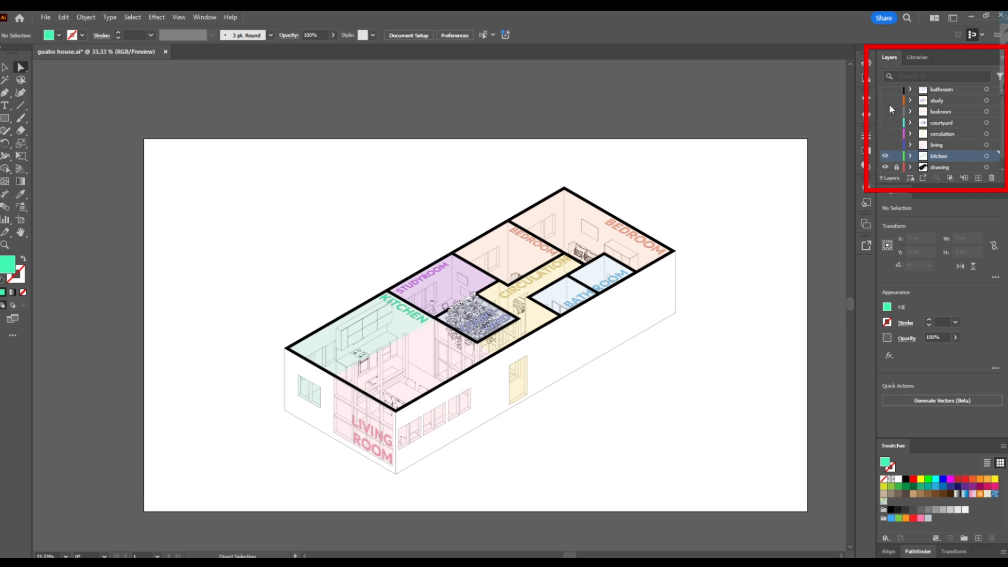
{"action": "scroll", "coordinate": [887, 127], "scroll_direction": "up", "scroll_amount": 1}
{"action": "left_click", "coordinate": [885, 159]}
{"action": "left_click", "coordinate": [886, 160]}
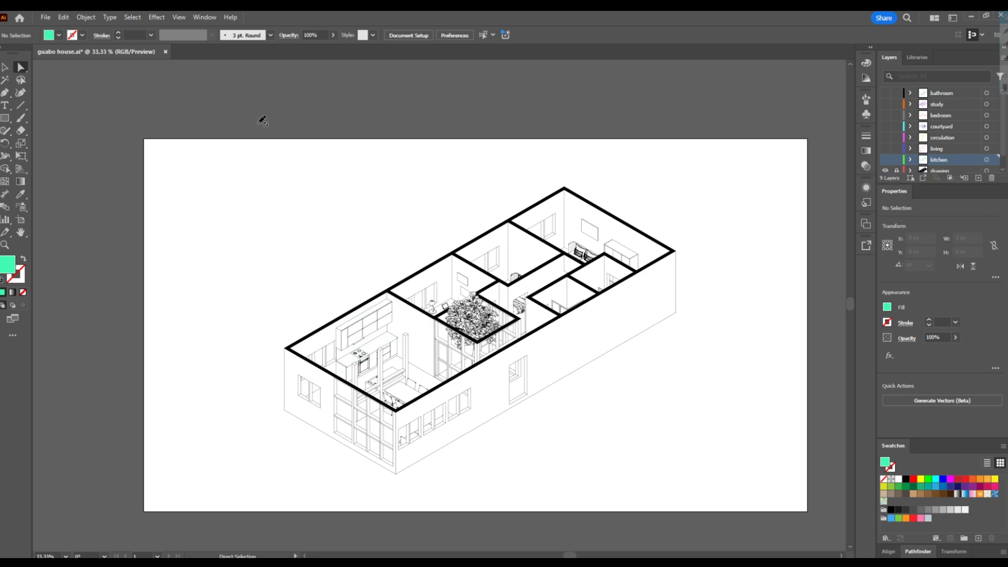
Export the plain line drawing as a JPEG named 1-guabo house, using artboards.
{"action": "left_click", "coordinate": [46, 19]}
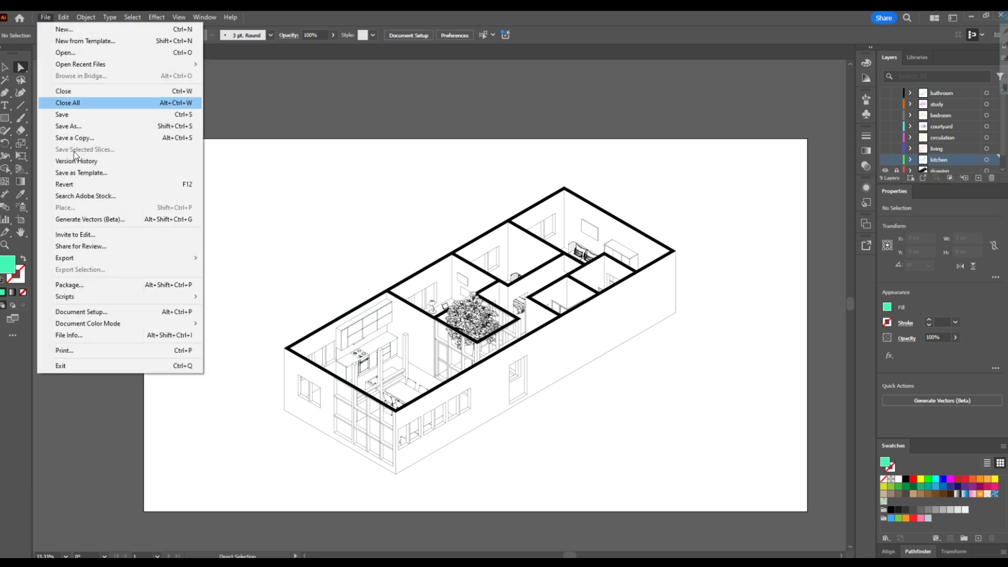
{"action": "mouse_move", "coordinate": [120, 259]}
{"action": "left_click", "coordinate": [236, 270]}
{"action": "left_click", "coordinate": [125, 257]}
{"action": "left_click", "coordinate": [120, 300]}
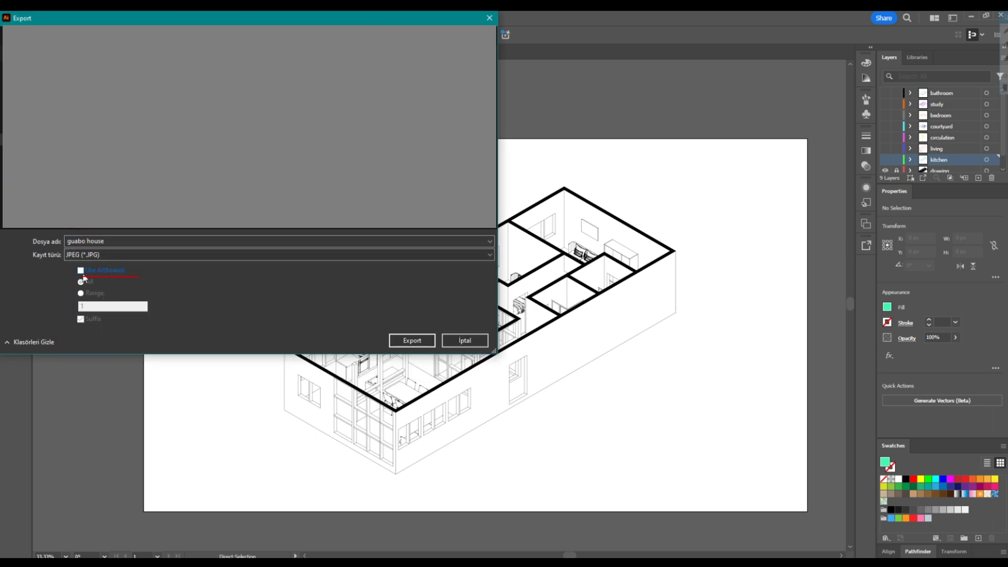
{"action": "left_click", "coordinate": [116, 240]}
{"action": "left_click", "coordinate": [68, 241]}
{"action": "type", "text": "1-"}
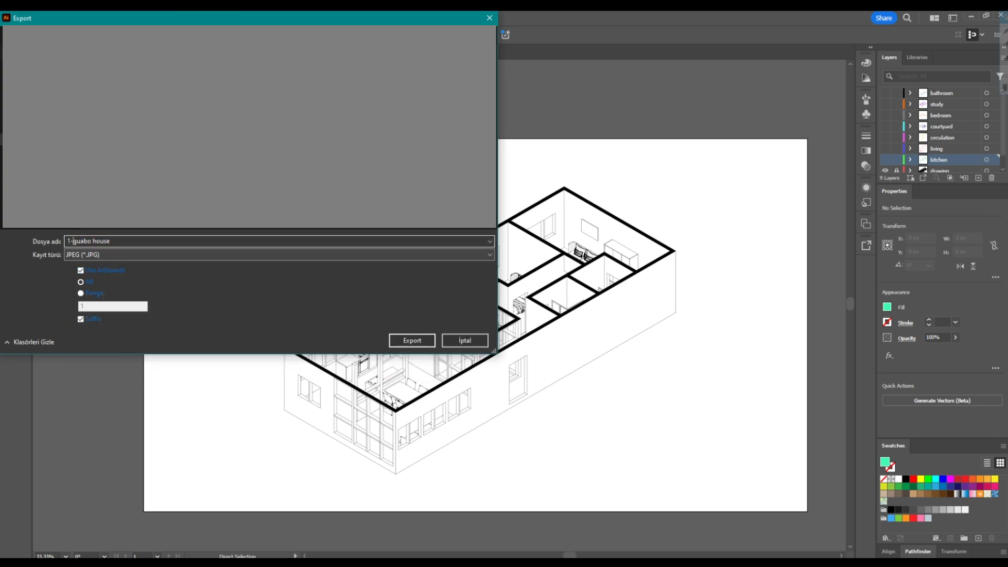
{"action": "left_click", "coordinate": [427, 344]}
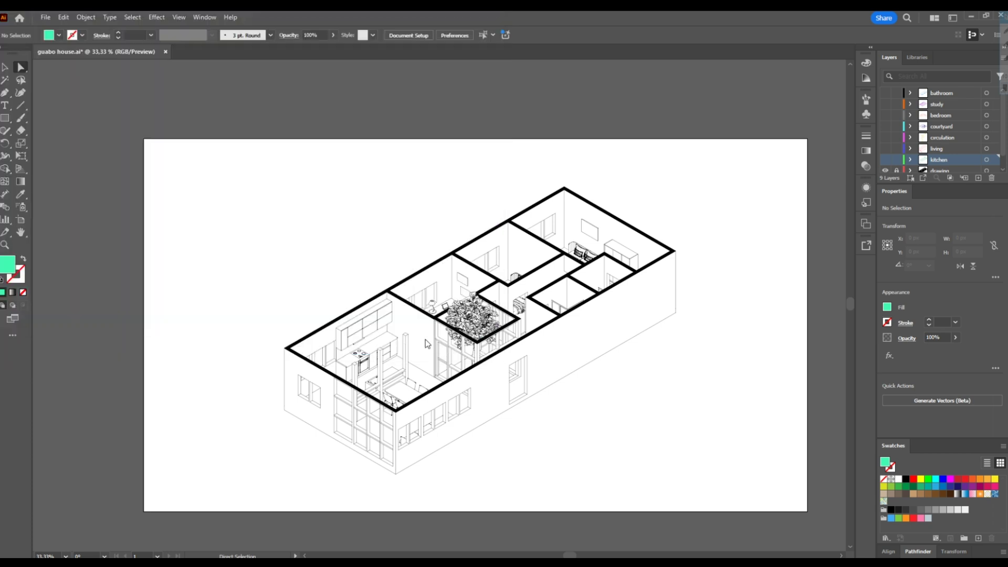
{"action": "left_click", "coordinate": [541, 428]}
Show the living layer and export the drawing as a JPEG named 2-guabo house.
{"action": "left_click", "coordinate": [46, 17]}
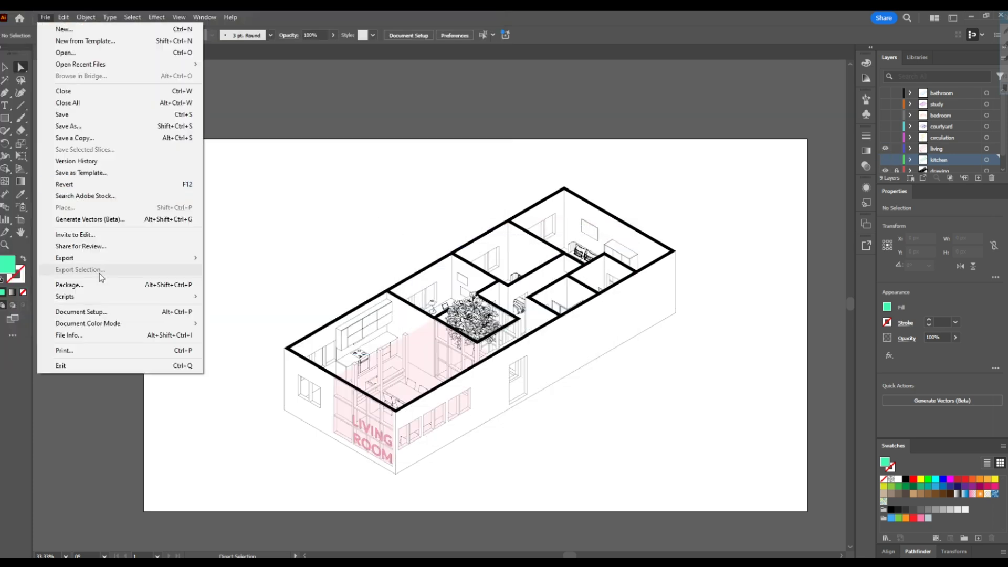
{"action": "mouse_move", "coordinate": [79, 256]}
{"action": "left_click", "coordinate": [242, 270]}
{"action": "left_click", "coordinate": [74, 242]}
{"action": "type", "text": "2-guabo house"}
{"action": "left_click", "coordinate": [414, 341]}
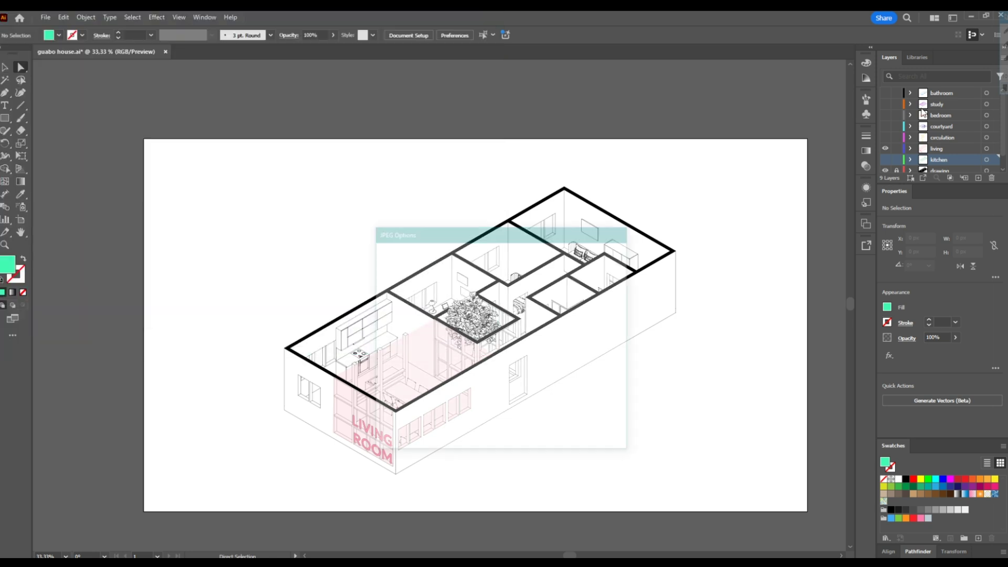
{"action": "left_click", "coordinate": [547, 430]}
Show the kitchen layer as well and export the drawing with both coloured rooms as another JPEG.
{"action": "left_click", "coordinate": [885, 159]}
{"action": "left_click", "coordinate": [45, 17]}
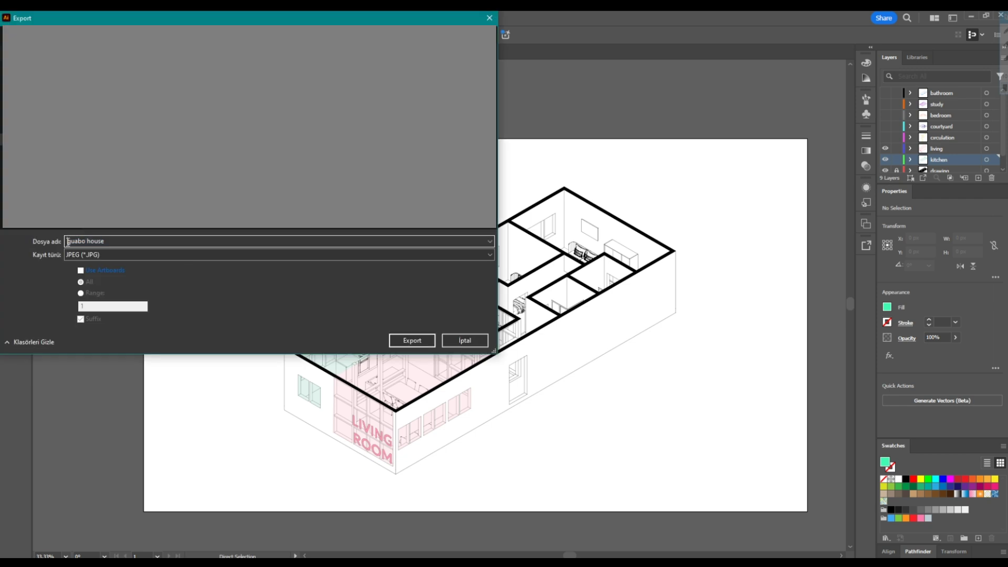
{"action": "left_click", "coordinate": [414, 341]}
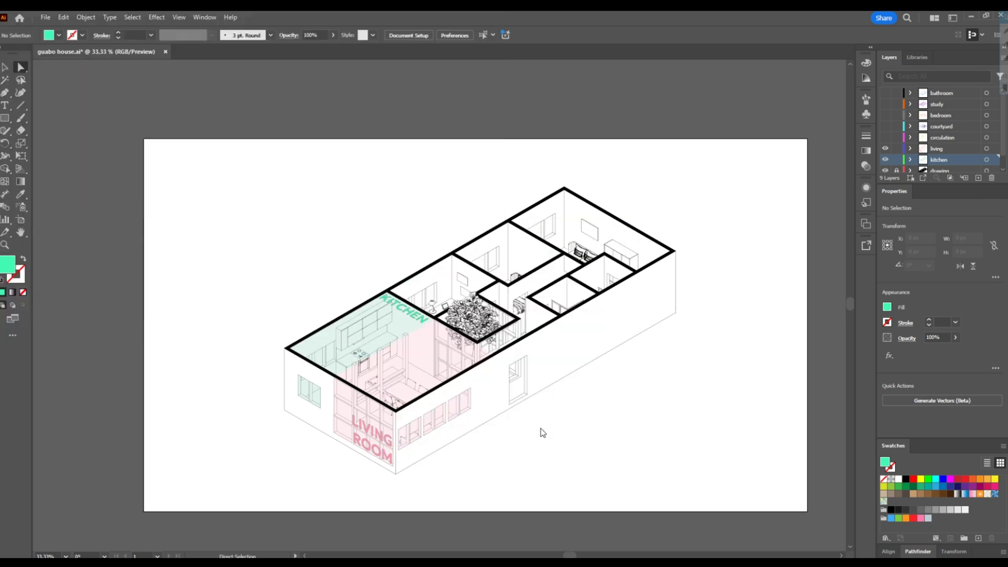
Show the circulation layer too and export the drawing as a JPEG named 4-guabo house.
{"action": "left_click", "coordinate": [885, 137]}
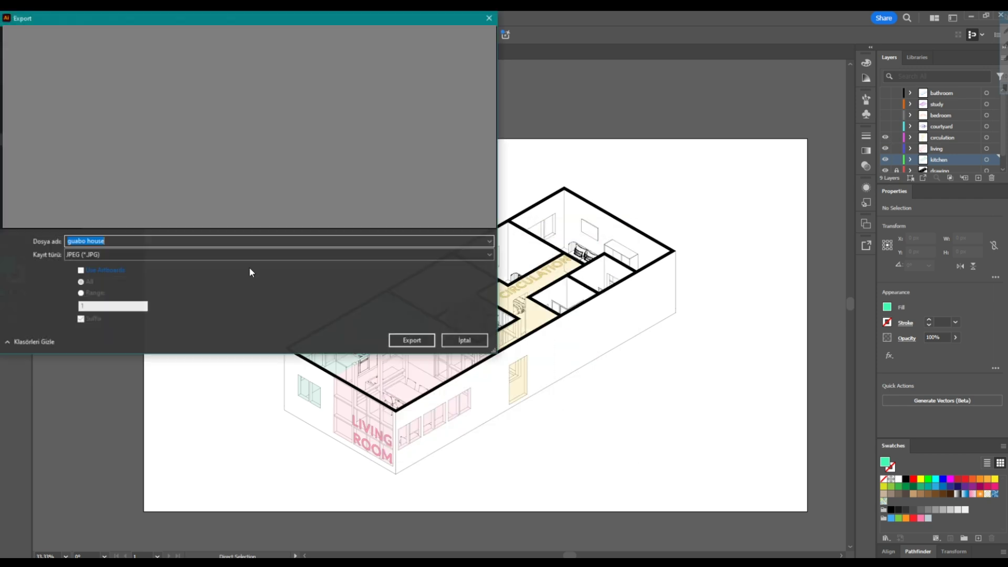
{"action": "type", "text": "3"}
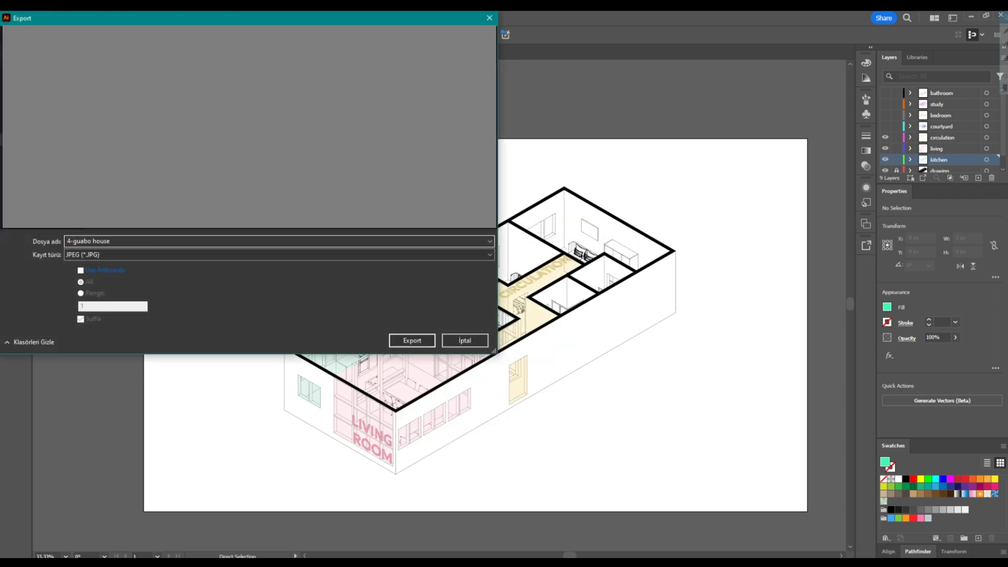
{"action": "left_click", "coordinate": [414, 341]}
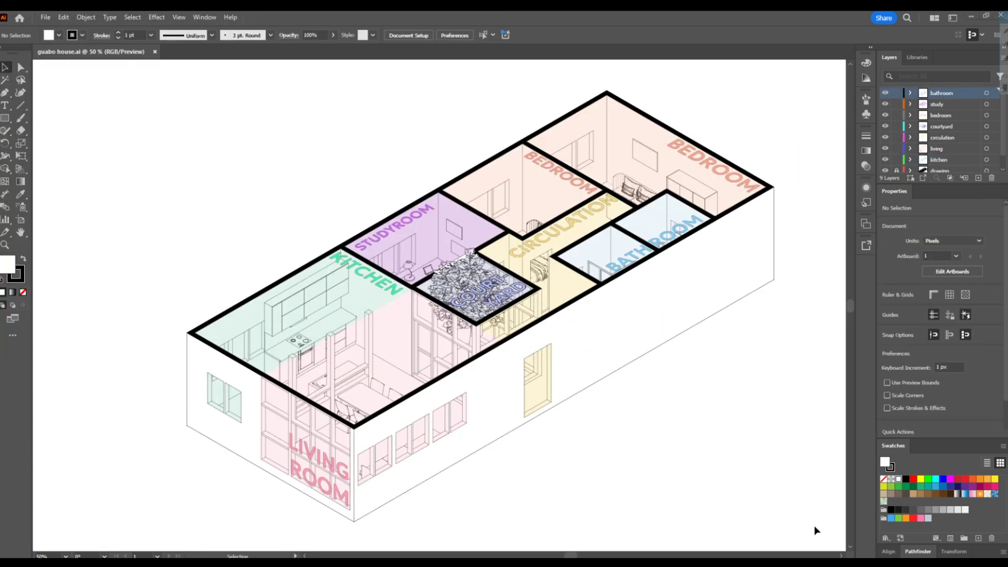
Select all the artwork and use advanced Recolor Artwork to change the living room's pale pink to a stronger pink, about 35% saturation and 100% brightness.
{"action": "mouse_move", "coordinate": [825, 539]}
{"action": "left_mouse_down"}
{"action": "mouse_move", "coordinate": [256, 139]}
{"action": "mouse_move", "coordinate": [143, 82]}
{"action": "left_mouse_up"}
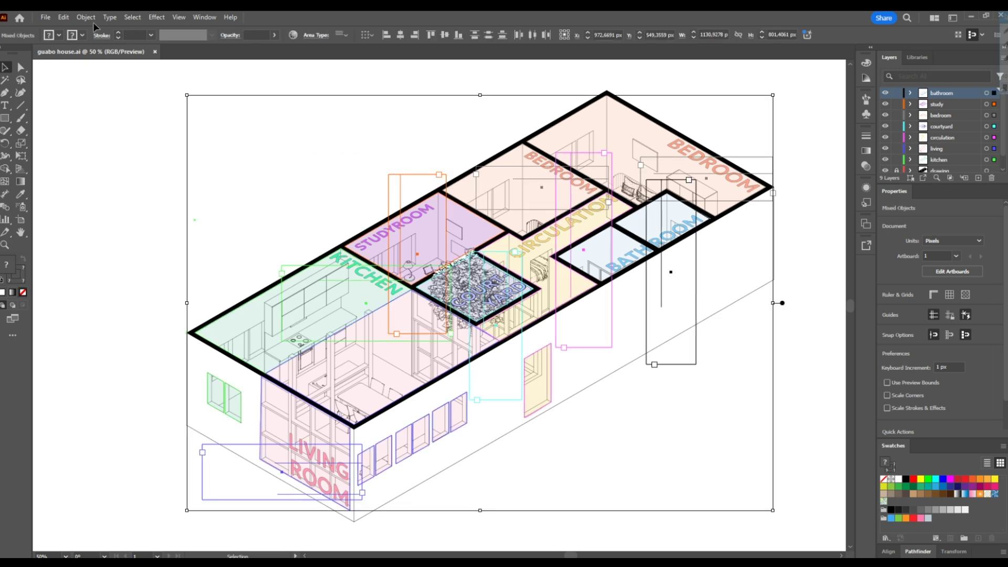
{"action": "left_click", "coordinate": [63, 17]}
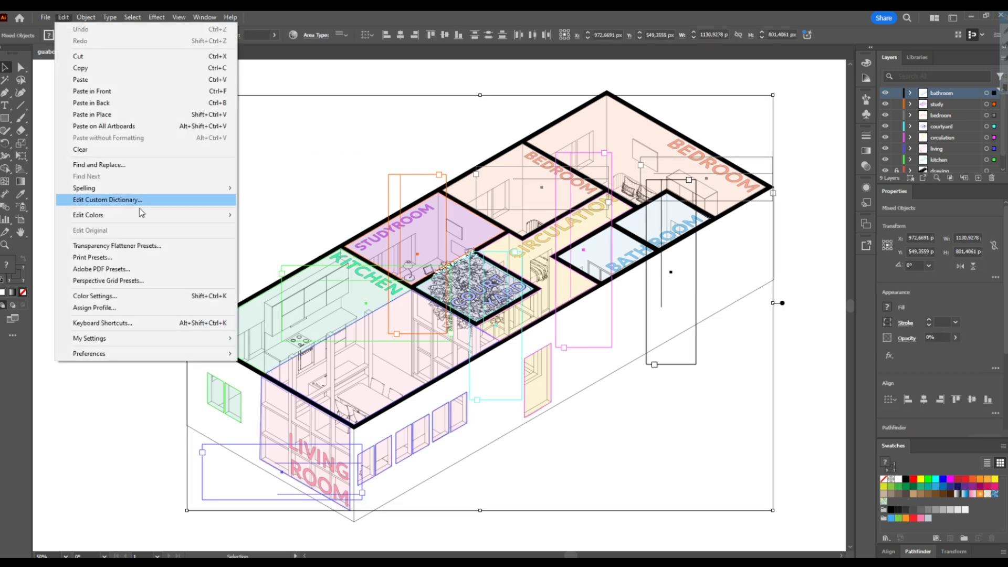
{"action": "mouse_move", "coordinate": [141, 215]}
{"action": "left_click", "coordinate": [279, 215]}
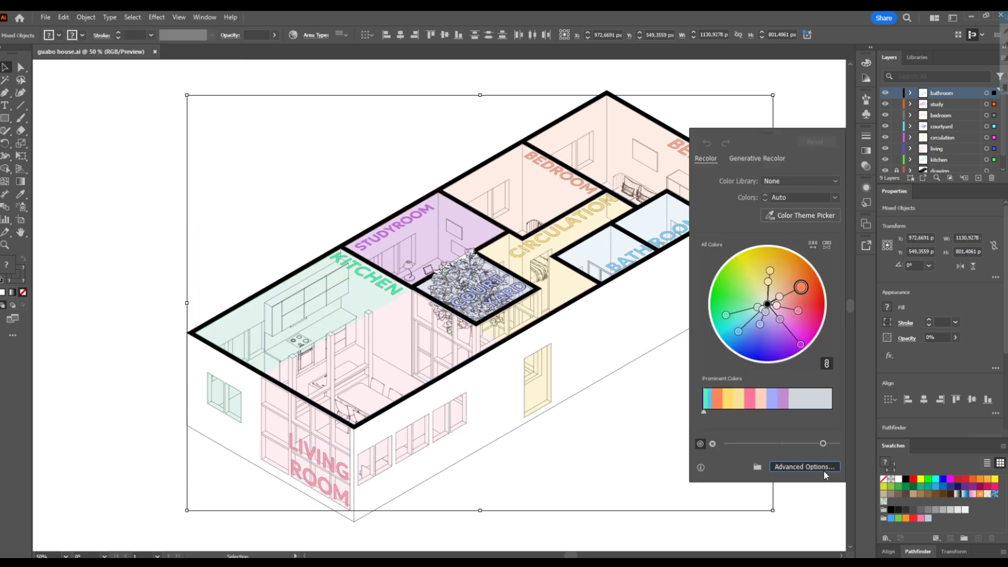
{"action": "left_click", "coordinate": [823, 469]}
{"action": "left_click_drag", "start_coordinate": [776, 80], "coordinate": [851, 84]}
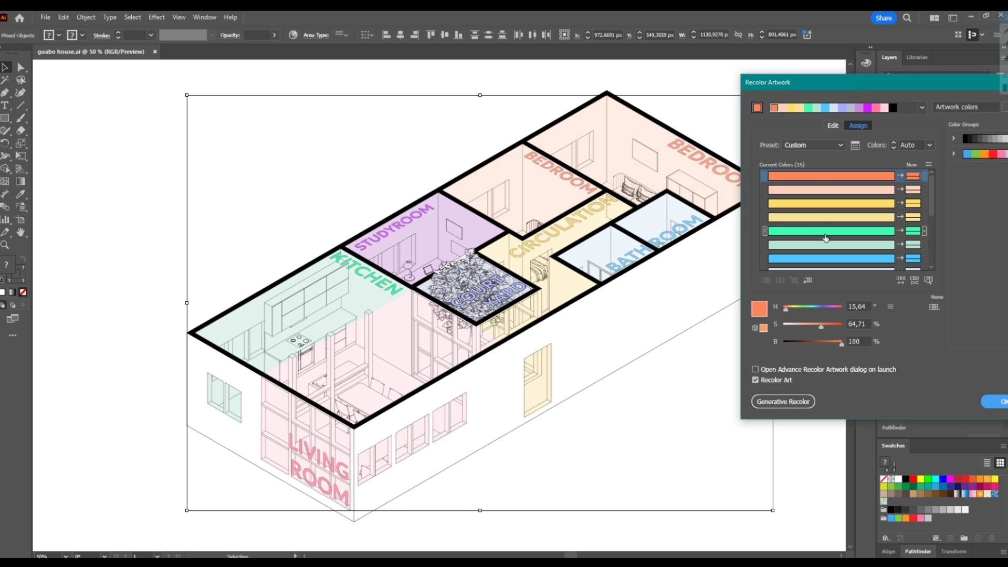
{"action": "scroll", "coordinate": [827, 242], "scroll_direction": "down", "scroll_amount": 4}
{"action": "scroll", "coordinate": [830, 252], "scroll_direction": "down", "scroll_amount": 1}
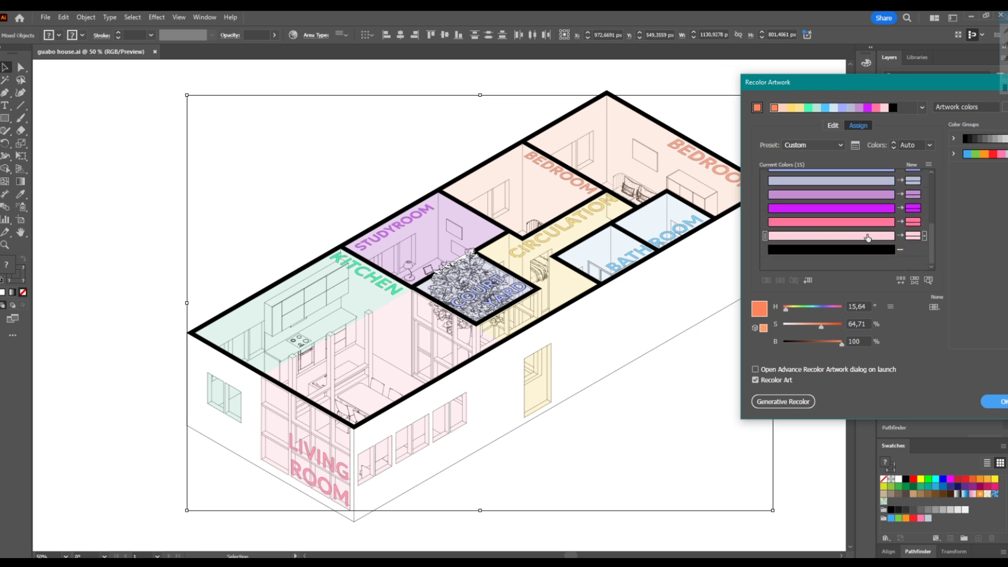
{"action": "double_click", "coordinate": [912, 236]}
{"action": "left_click_drag", "start_coordinate": [652, 134], "coordinate": [672, 135]}
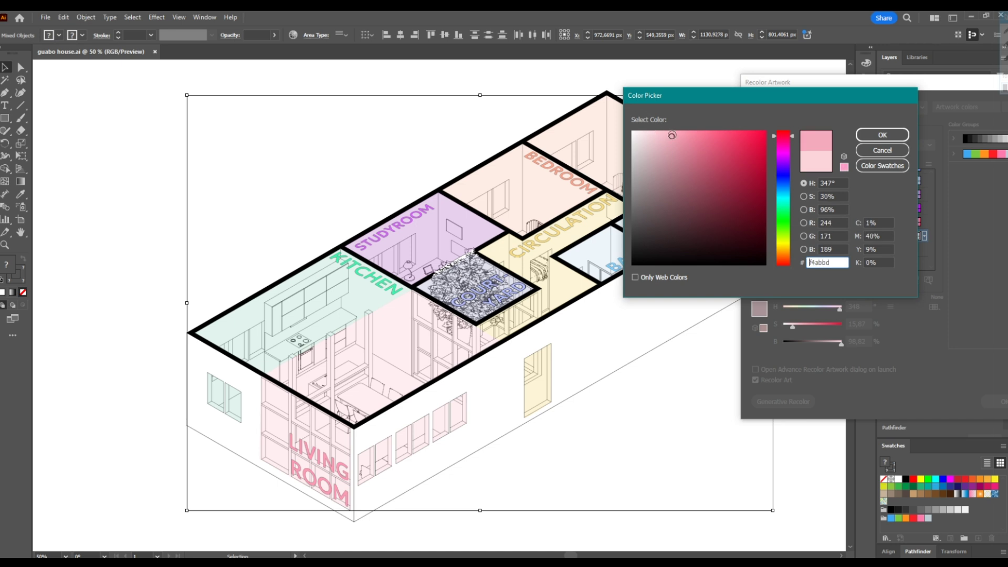
{"action": "left_click", "coordinate": [883, 135]}
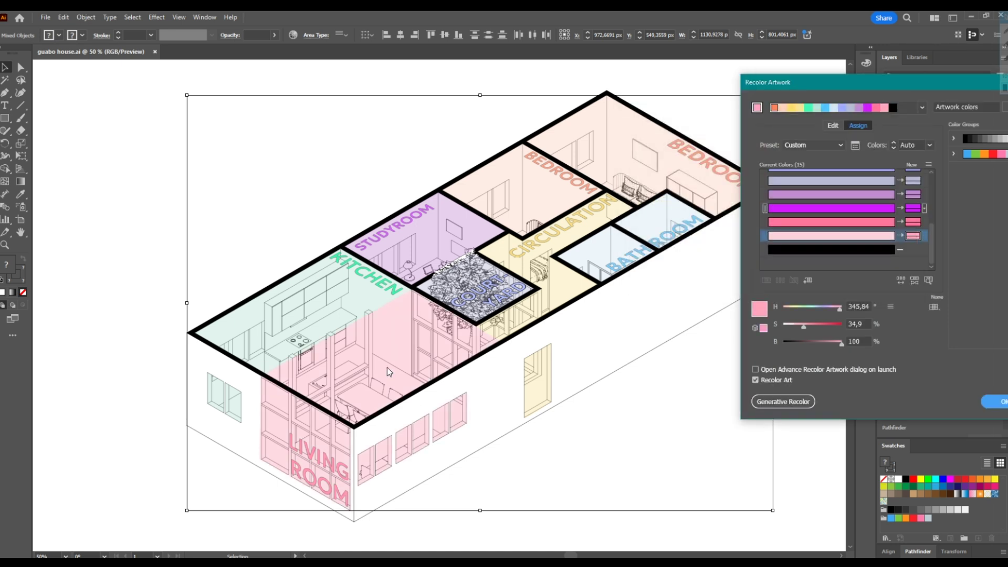
Recolour the studyroom's light purple fill to light red, hue 0, about 43% saturation and 100% brightness.
{"action": "left_click", "coordinate": [843, 195]}
{"action": "double_click", "coordinate": [912, 194]}
{"action": "left_click_drag", "start_coordinate": [786, 161], "coordinate": [788, 131]}
{"action": "left_click", "coordinate": [882, 135]}
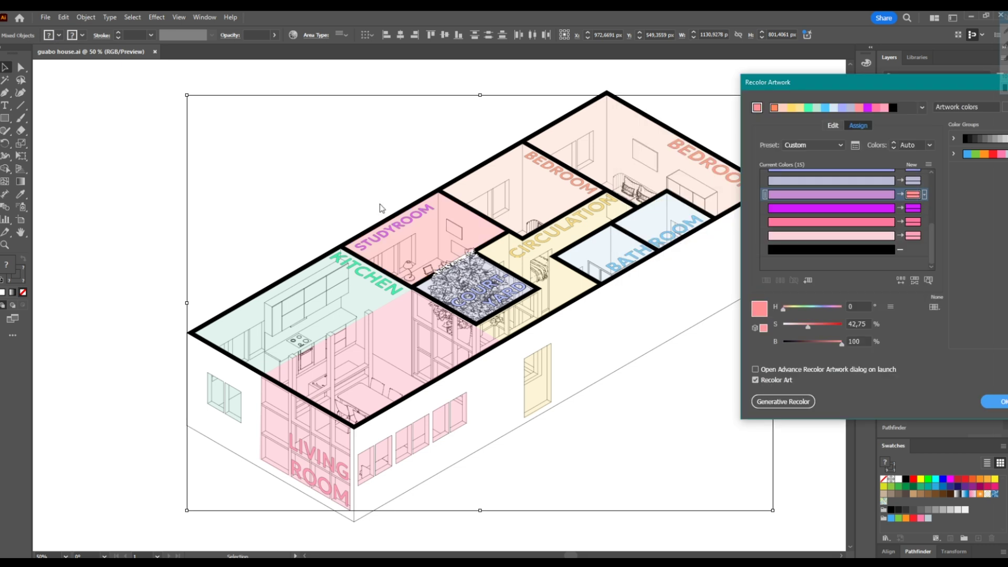
Recolour the studyroom label to red, hue 0, about 84% saturation and 100% brightness, and accept the recoloured artwork.
{"action": "left_click", "coordinate": [843, 208]}
{"action": "double_click", "coordinate": [912, 208]}
{"action": "left_click_drag", "start_coordinate": [786, 158], "coordinate": [782, 132]}
{"action": "left_click", "coordinate": [870, 138]}
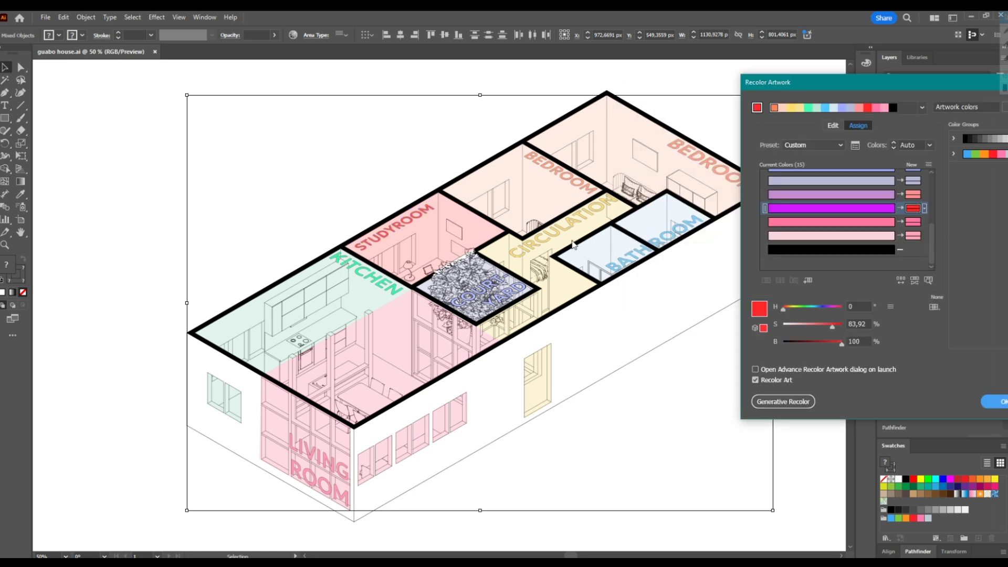
{"action": "left_click_drag", "start_coordinate": [963, 86], "coordinate": [854, 85]}
{"action": "scroll", "coordinate": [751, 231], "scroll_direction": "up", "scroll_amount": 3}
{"action": "left_click", "coordinate": [902, 402]}
{"action": "left_click", "coordinate": [339, 84]}
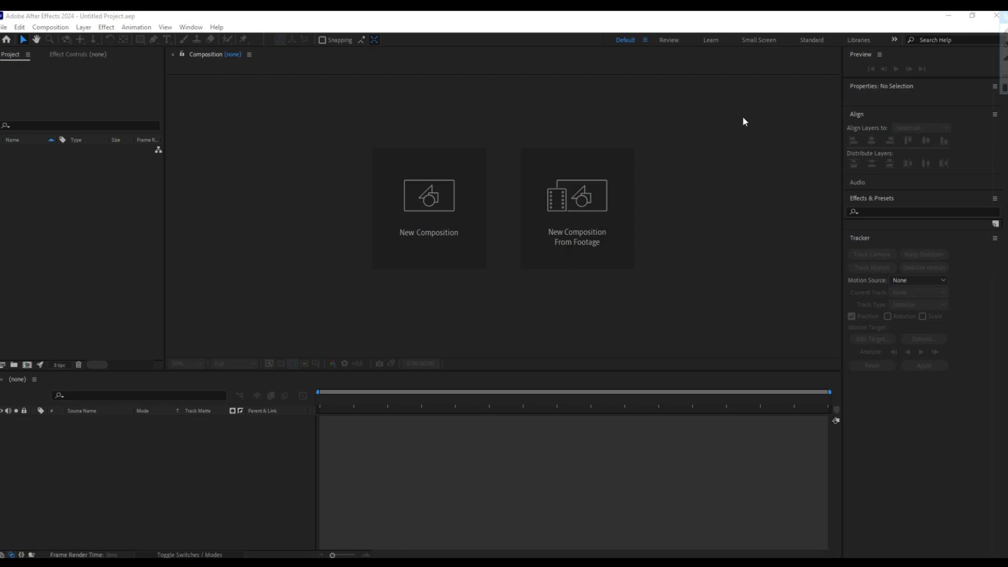
In After Effects, create a 1980 x 1080 px, 25 fps, 10-second composition named guabo house motion diagram.
{"action": "left_click", "coordinate": [449, 213]}
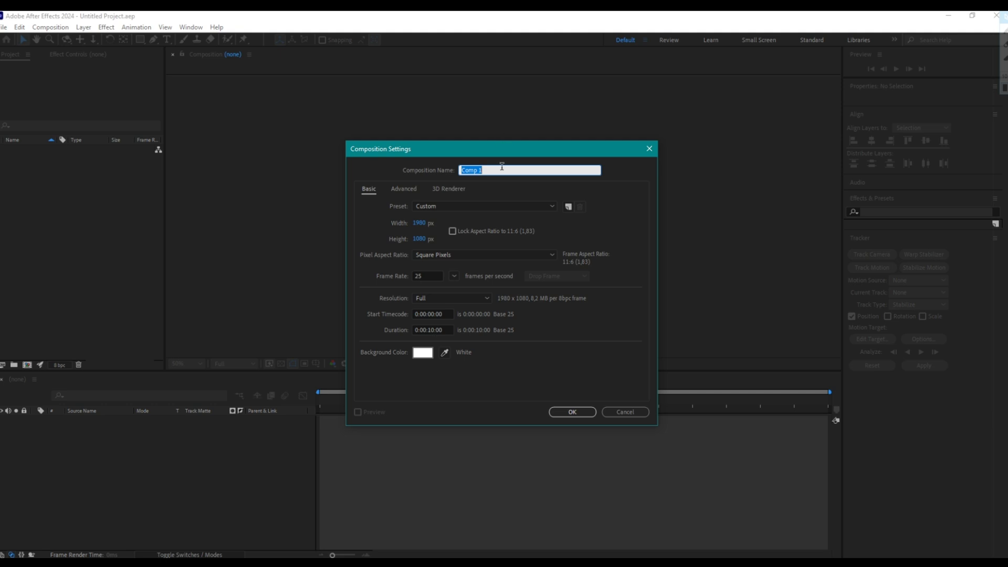
{"action": "type", "text": "guabo house motion diagram"}
{"action": "left_click", "coordinate": [596, 411]}
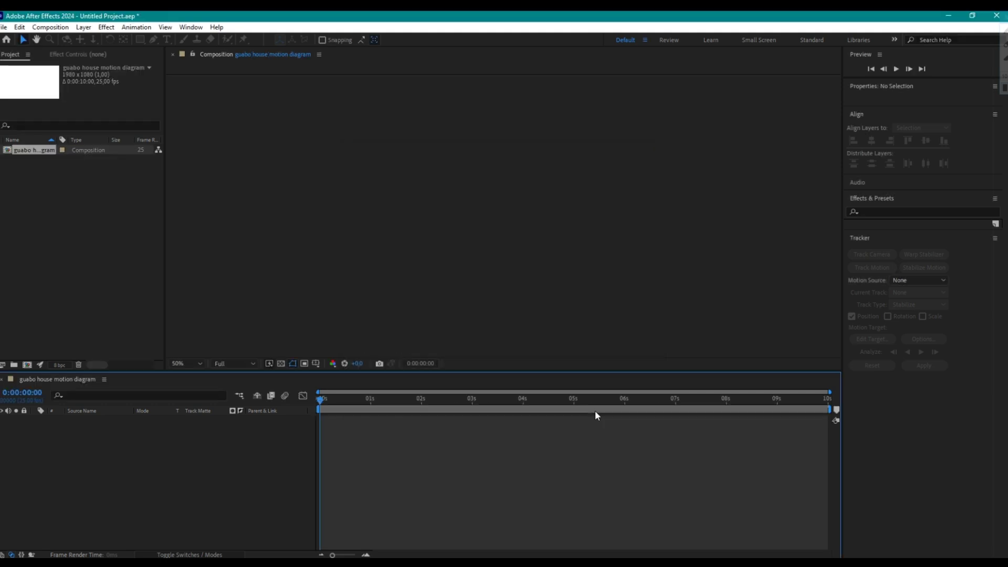
Import the eight numbered guabo house JPEGs into the project and place them all in the composition's timeline.
{"action": "key", "text": "alt+Tab"}
{"action": "left_click", "coordinate": [444, 178]}
{"action": "left_click", "coordinate": [524, 257], "text": "shift"}
{"action": "left_click_drag", "start_coordinate": [516, 246], "coordinate": [87, 246]}
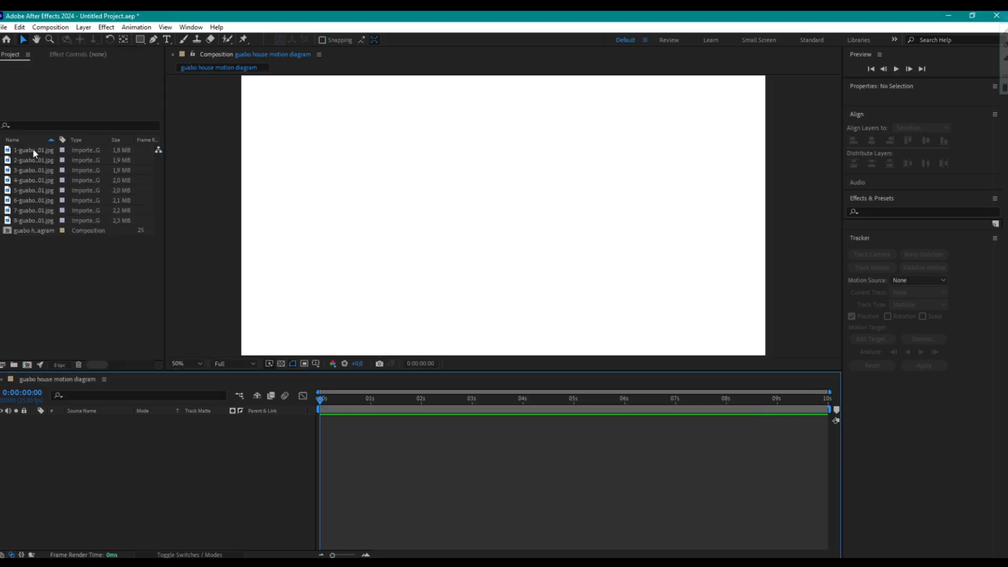
{"action": "mouse_move", "coordinate": [20, 150]}
{"action": "left_mouse_down"}
{"action": "mouse_move", "coordinate": [77, 443]}
{"action": "mouse_move", "coordinate": [38, 426]}
{"action": "left_mouse_up"}
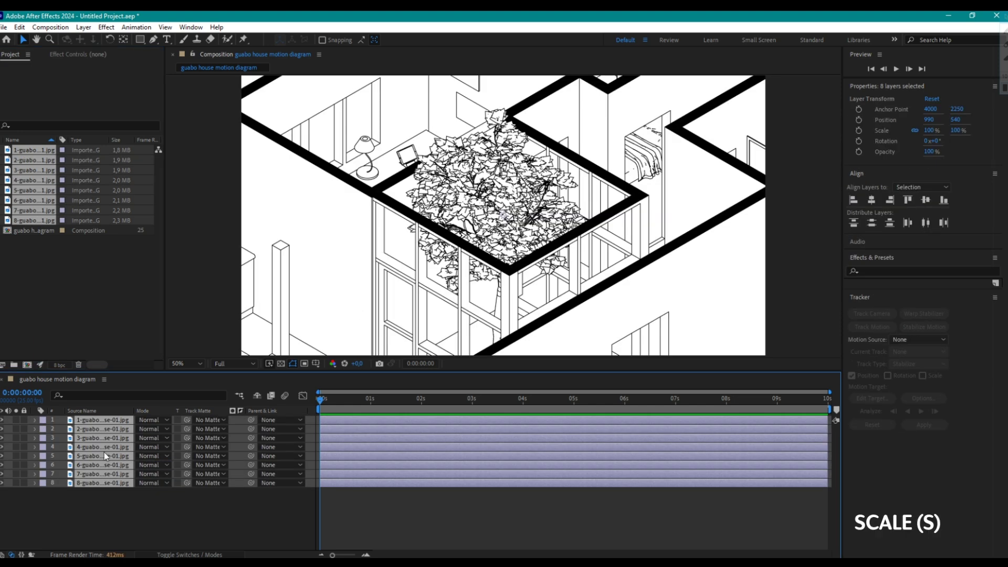
Set the scale of all eight image layers to 25%, collapse their properties and deselect them.
{"action": "left_click", "coordinate": [34, 420]}
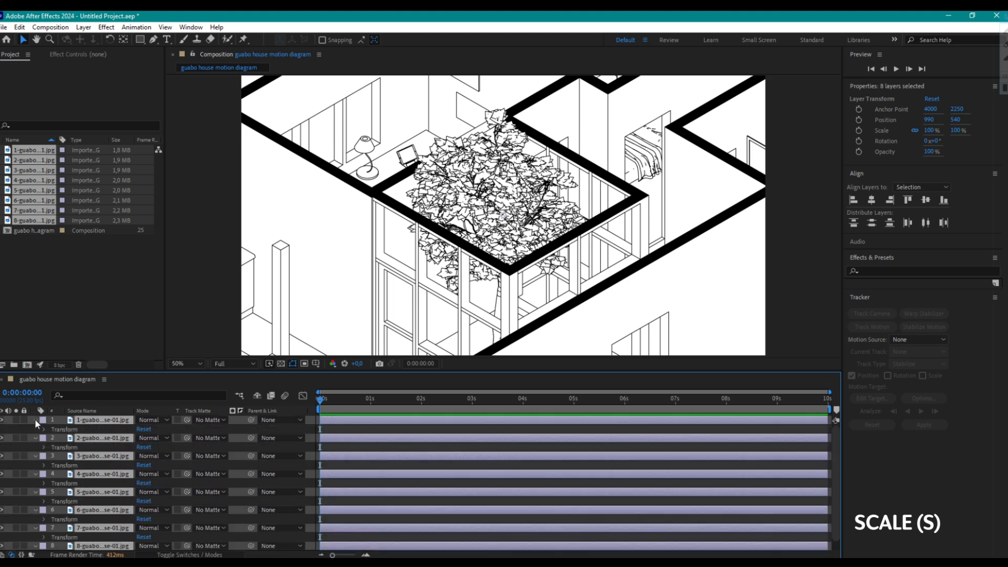
{"action": "left_click", "coordinate": [43, 430]}
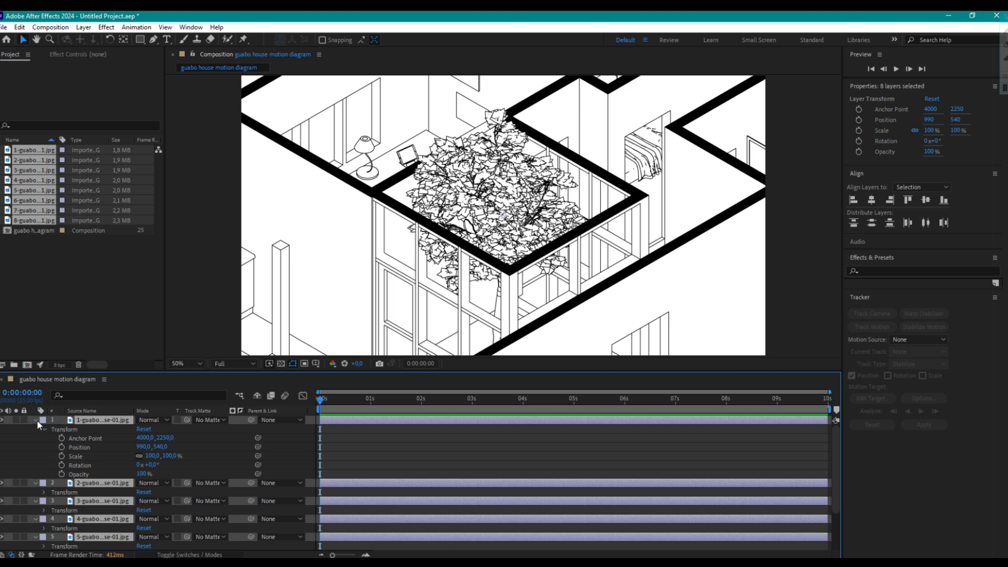
{"action": "key", "text": "s"}
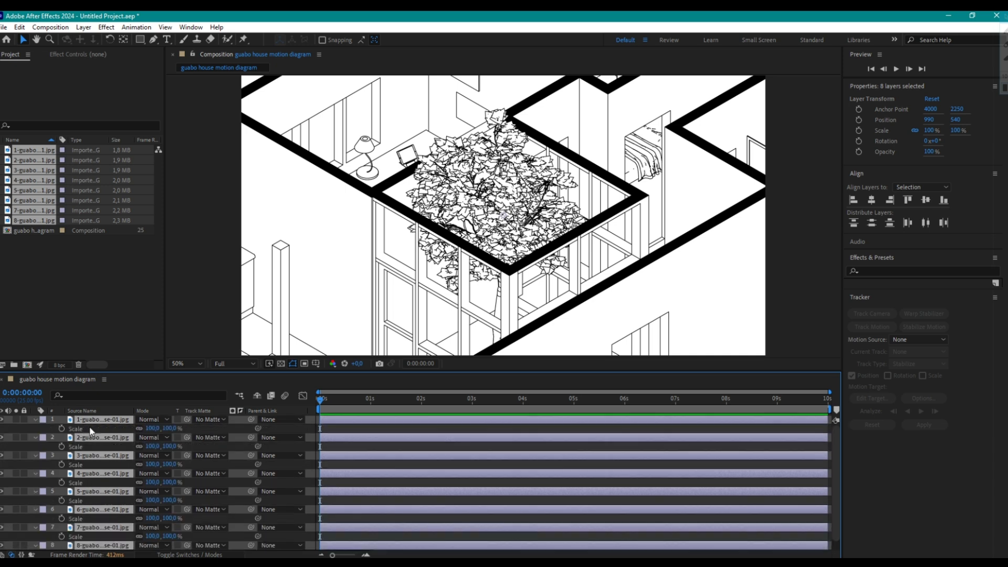
{"action": "left_click_drag", "start_coordinate": [152, 431], "coordinate": [105, 428]}
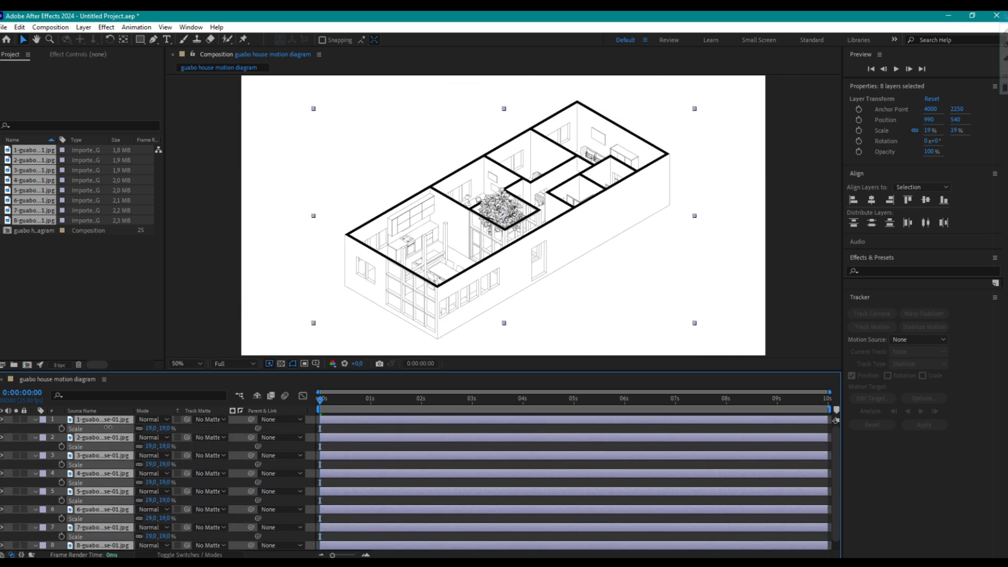
{"action": "left_click", "coordinate": [195, 365]}
{"action": "left_click", "coordinate": [193, 380]}
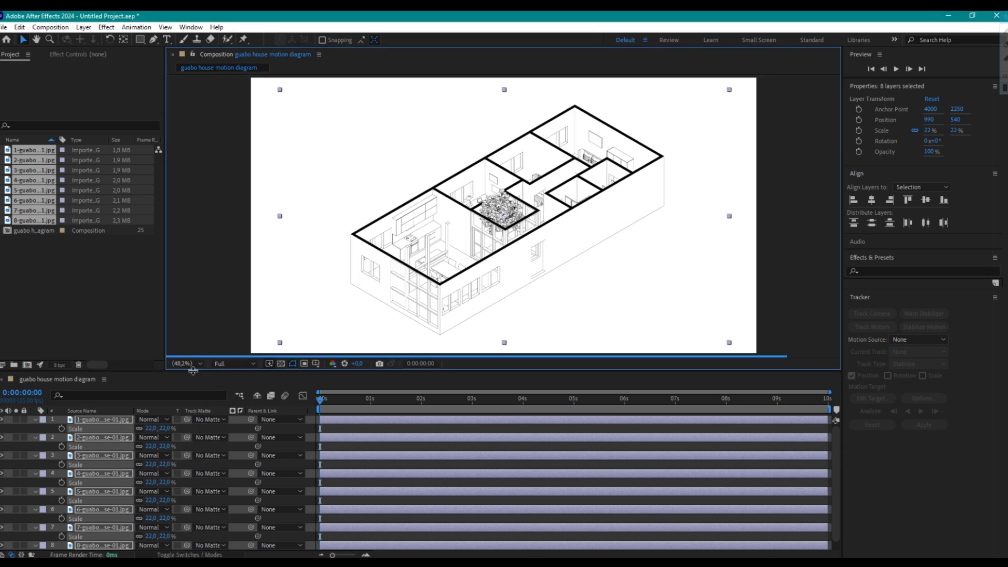
{"action": "left_click", "coordinate": [152, 428]}
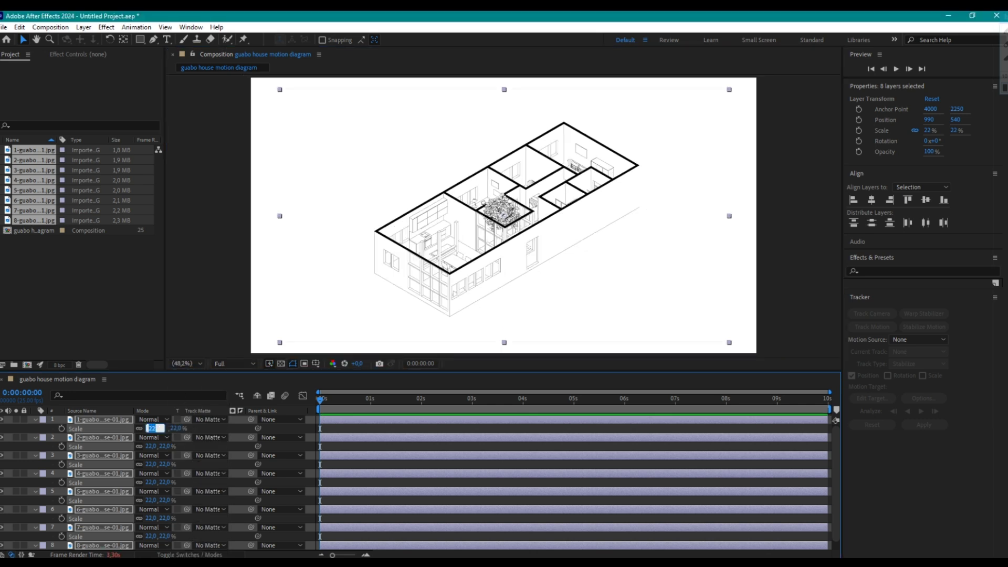
{"action": "type", "text": "25"}
{"action": "key", "text": "Return"}
{"action": "left_click", "coordinate": [35, 420]}
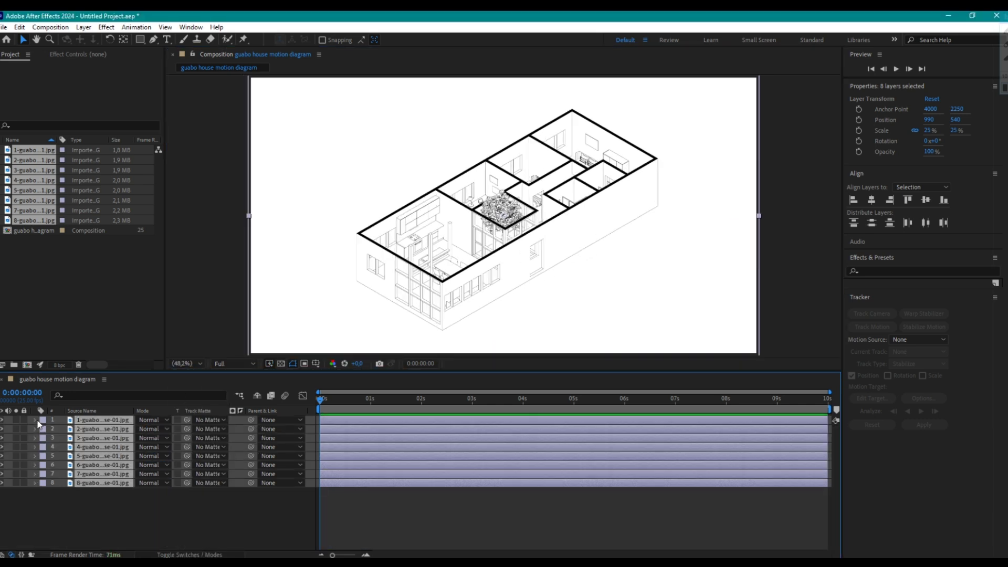
{"action": "left_click", "coordinate": [188, 517]}
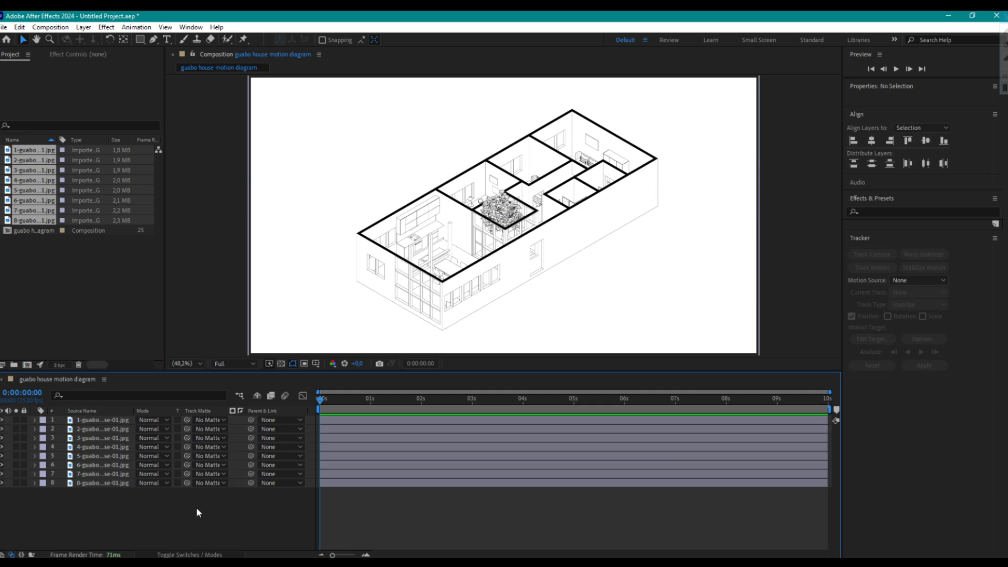
Move the 2-guabo house layer to the top of the stack and give it the Sea Foam label colour.
{"action": "left_click", "coordinate": [87, 432]}
{"action": "left_click_drag", "start_coordinate": [87, 431], "coordinate": [90, 420]}
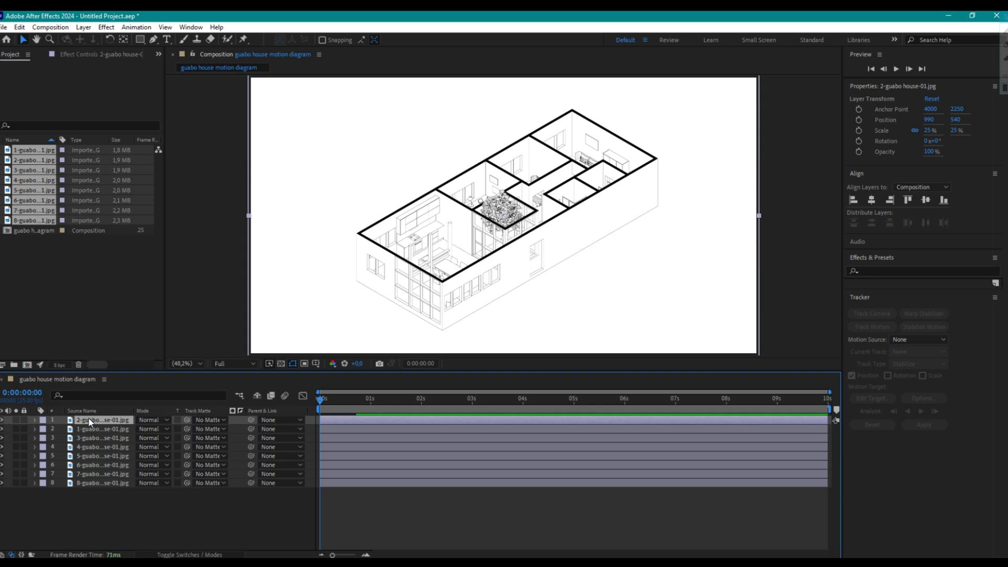
{"action": "left_click", "coordinate": [44, 420]}
{"action": "left_click", "coordinate": [79, 306]}
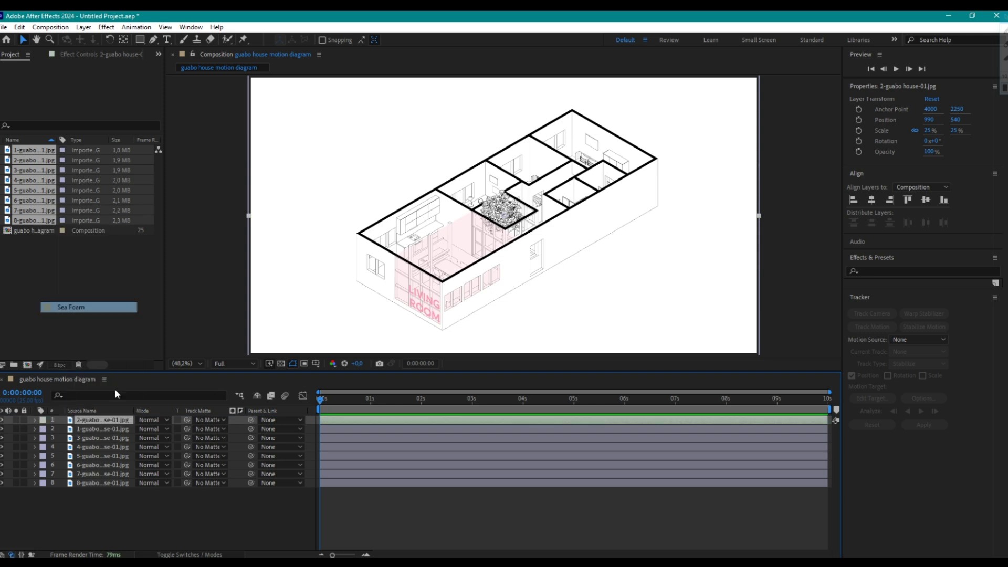
Trim the start of the 2-guabo house layer to 0:00:00:10 and preview the animation.
{"action": "key", "text": "equal"}
{"action": "key", "text": "equal"}
{"action": "left_click_drag", "start_coordinate": [319, 402], "coordinate": [400, 401]}
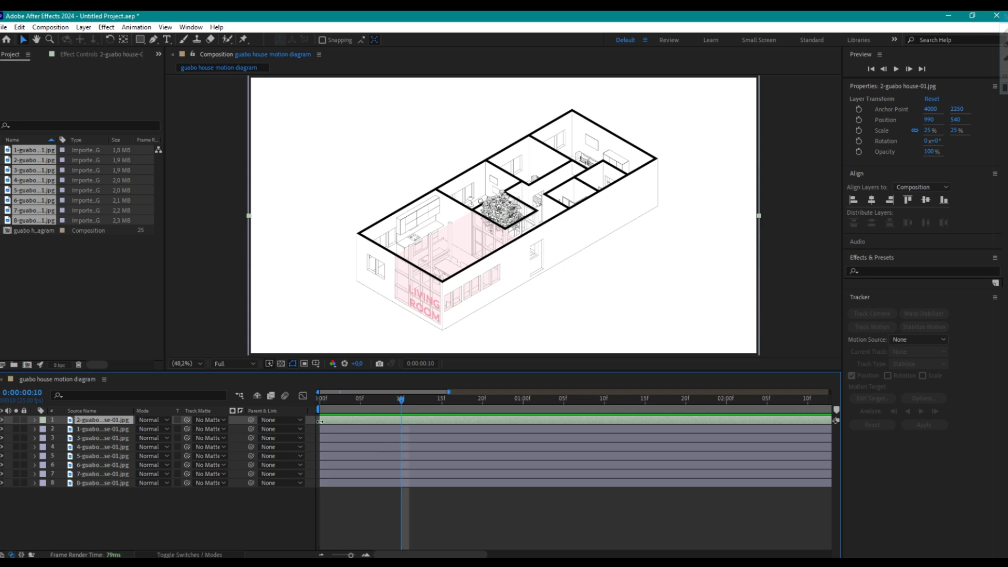
{"action": "left_click_drag", "start_coordinate": [326, 421], "coordinate": [399, 419]}
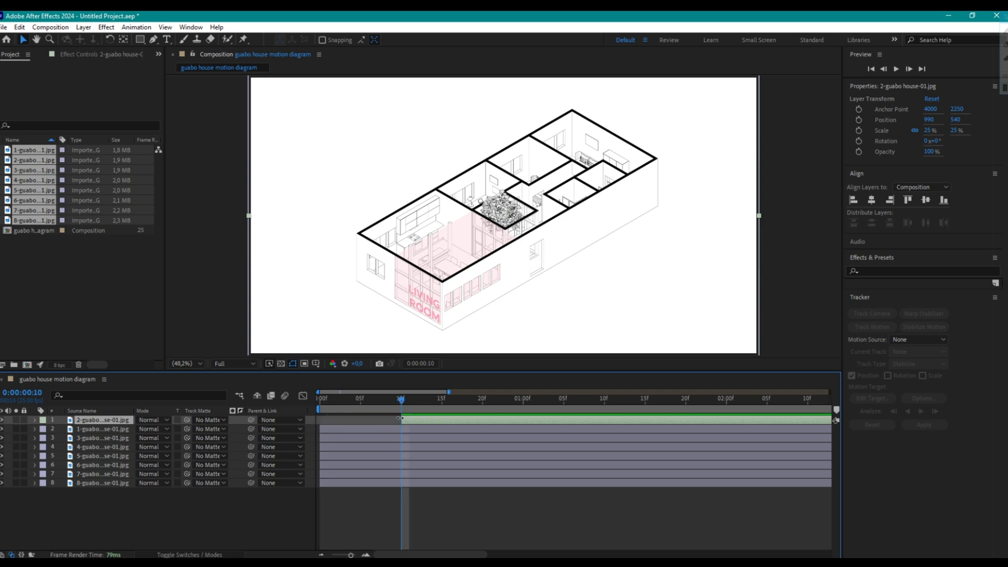
{"action": "key", "text": "space"}
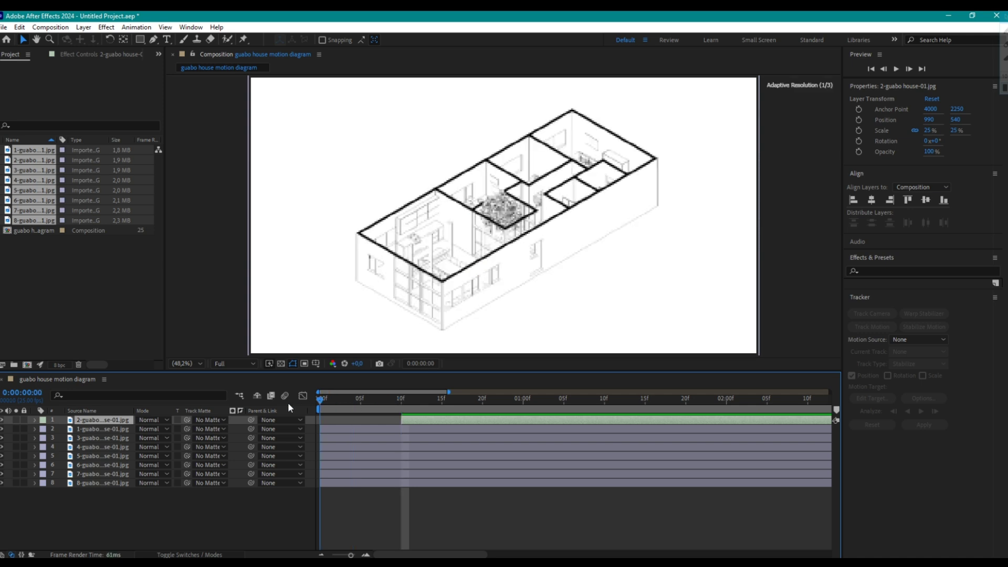
{"action": "key", "text": "space"}
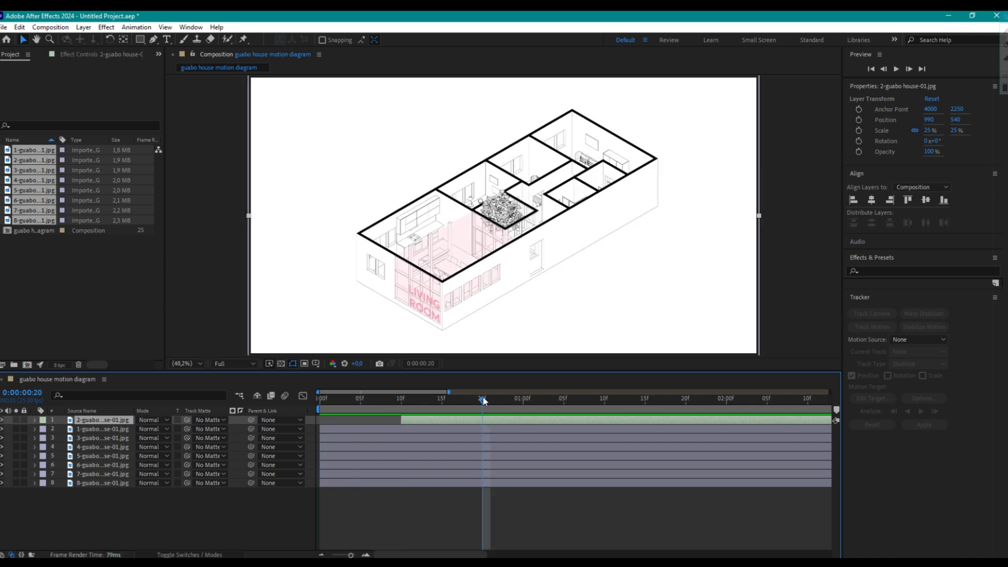
Move the 3-guabo house layer to the top of the stack and trim its start to 0:00:00:20.
{"action": "left_click_drag", "start_coordinate": [110, 437], "coordinate": [84, 421]}
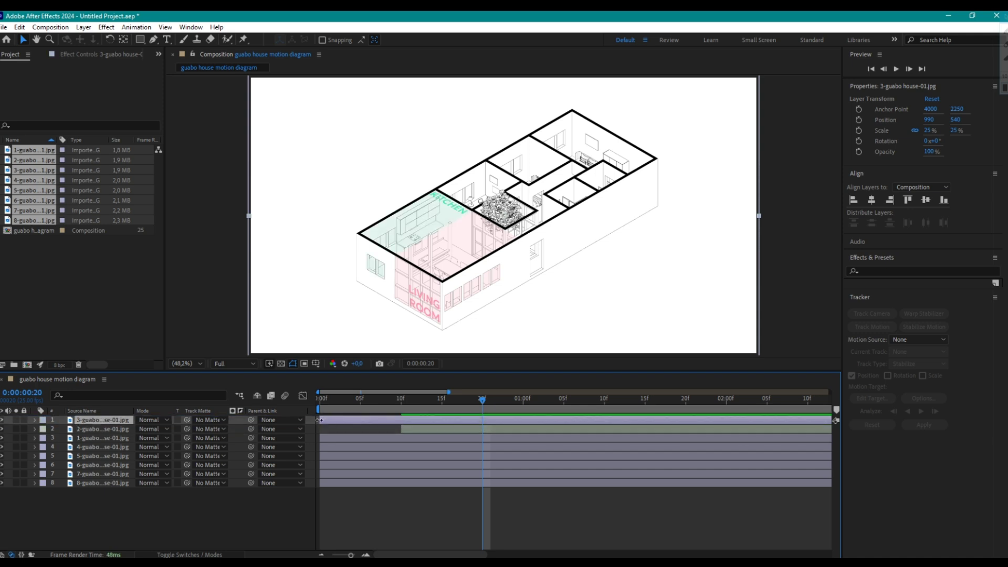
{"action": "left_click_drag", "start_coordinate": [320, 420], "coordinate": [478, 417]}
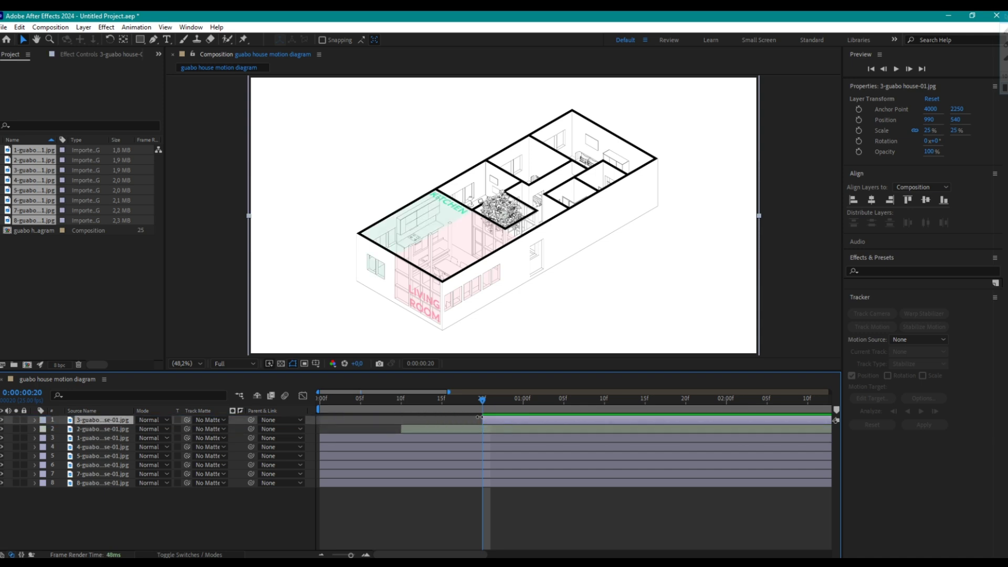
Move the 4-guabo house layer to the top, give it a blue label and trim its start to 0:00:01:05.
{"action": "left_click_drag", "start_coordinate": [91, 445], "coordinate": [86, 418]}
{"action": "left_click_drag", "start_coordinate": [482, 400], "coordinate": [563, 400]}
{"action": "left_click", "coordinate": [42, 419]}
{"action": "left_click", "coordinate": [68, 320]}
{"action": "left_click_drag", "start_coordinate": [321, 419], "coordinate": [563, 420]}
Move the 5-guabo house layer to the top of the stack and trim its start to 0:00:01:15.
{"action": "left_click_drag", "start_coordinate": [563, 400], "coordinate": [645, 401]}
{"action": "left_click_drag", "start_coordinate": [84, 456], "coordinate": [82, 419]}
{"action": "key", "text": "alt+bracketleft"}
Move the 6-guabo house layer to the top, trim its start to 0:00:02:00 and give it a dark green label.
{"action": "key", "text": "shift+Page_Down"}
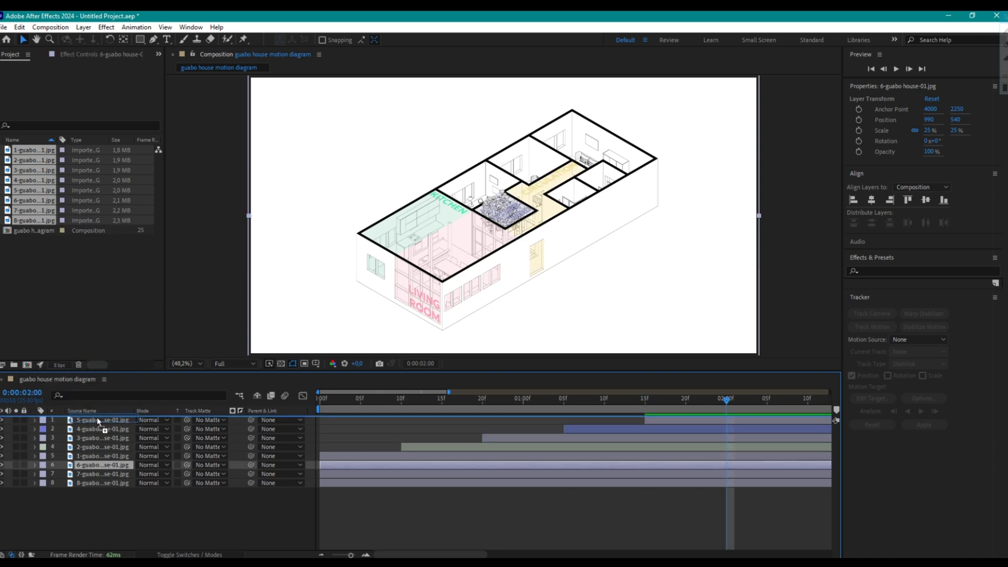
{"action": "left_click_drag", "start_coordinate": [87, 465], "coordinate": [83, 419]}
{"action": "key", "text": "alt+bracketleft"}
{"action": "left_click", "coordinate": [43, 420]}
{"action": "left_click", "coordinate": [69, 399]}
Move the 7-guabo house layer and then the 8-guabo house layer to the top of the layer stack.
{"action": "left_click_drag", "start_coordinate": [477, 554], "coordinate": [513, 554]}
{"action": "key", "text": "shift+Page_Down"}
{"action": "left_click_drag", "start_coordinate": [108, 474], "coordinate": [105, 419]}
{"action": "left_click", "coordinate": [107, 484]}
{"action": "key", "text": "ctrl+shift+bracketright"}
{"action": "left_click", "coordinate": [320, 427]}
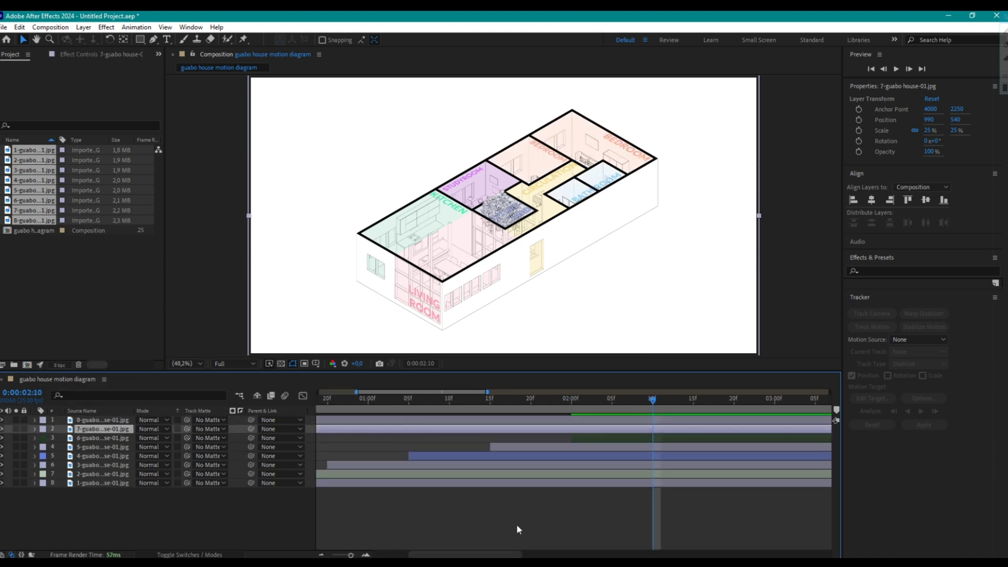
Split the 7-guabo house layer at 0:00:02:10 and delete the portion before that time.
{"action": "left_click", "coordinate": [652, 424]}
{"action": "left_click", "coordinate": [649, 431]}
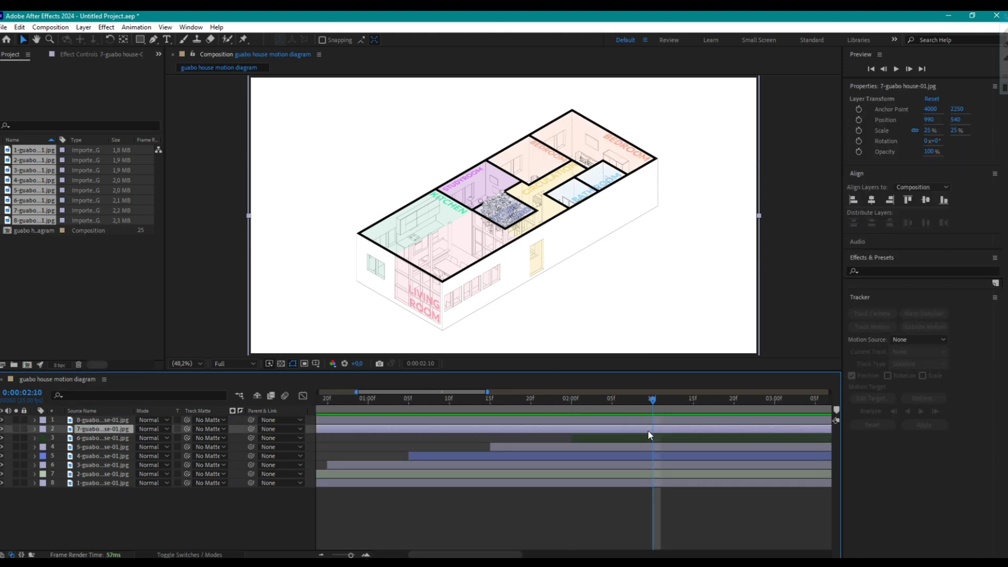
{"action": "key", "text": "ctrl+shift+d"}
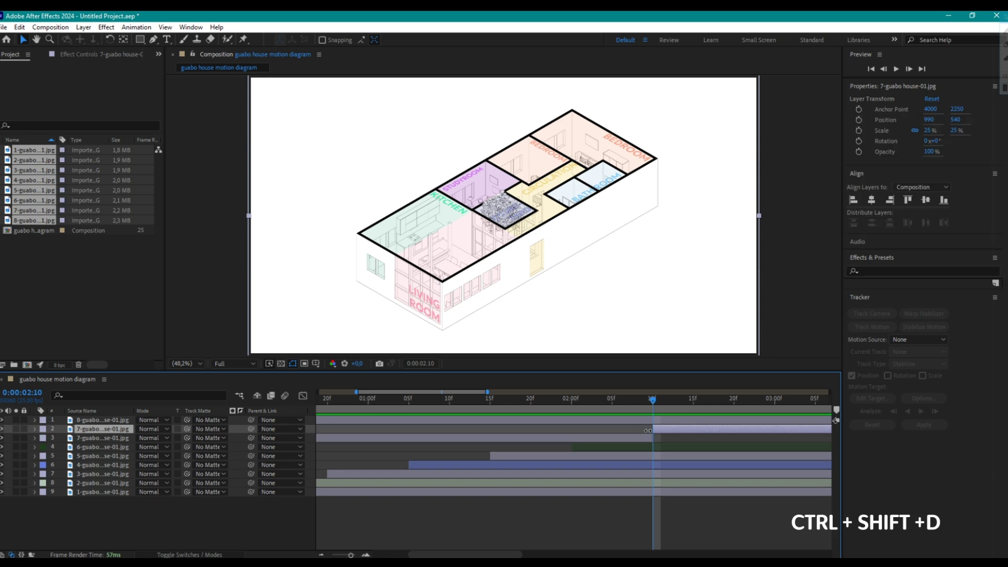
{"action": "left_click", "coordinate": [635, 436]}
{"action": "key", "text": "Delete"}
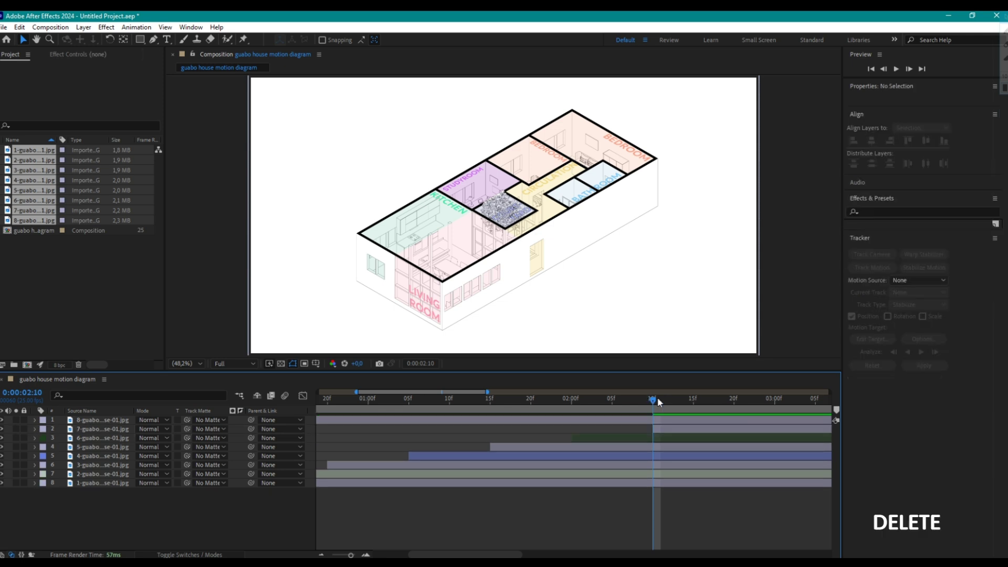
Give the 8-guabo house layer an aqua label, split it at 0:00:02:20 and delete the earlier portion.
{"action": "left_click_drag", "start_coordinate": [666, 398], "coordinate": [733, 398]}
{"action": "left_click", "coordinate": [725, 421]}
{"action": "left_click", "coordinate": [43, 420]}
{"action": "left_click", "coordinate": [65, 264]}
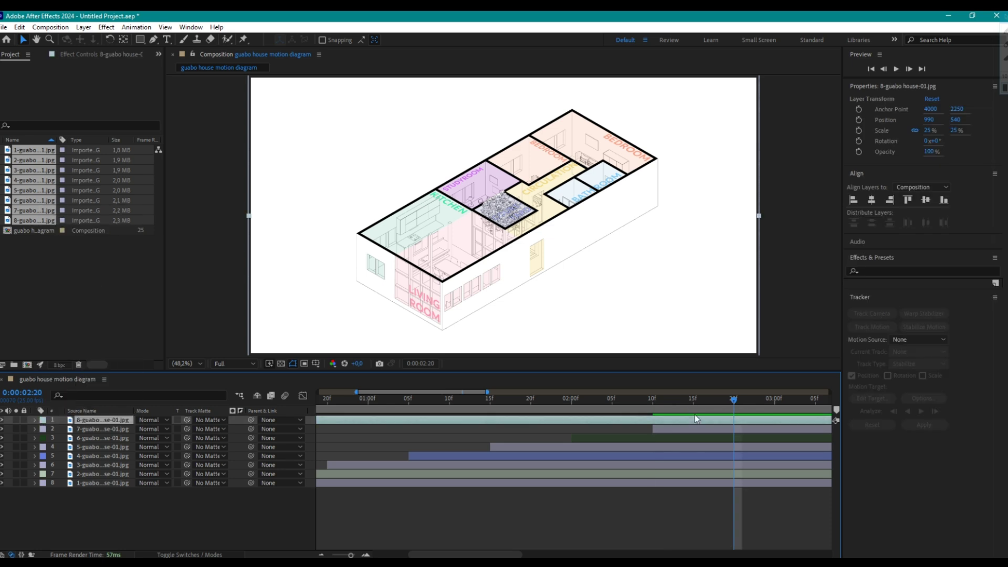
{"action": "key", "text": "ctrl+shift+d"}
{"action": "left_click", "coordinate": [706, 429]}
{"action": "key", "text": "Delete"}
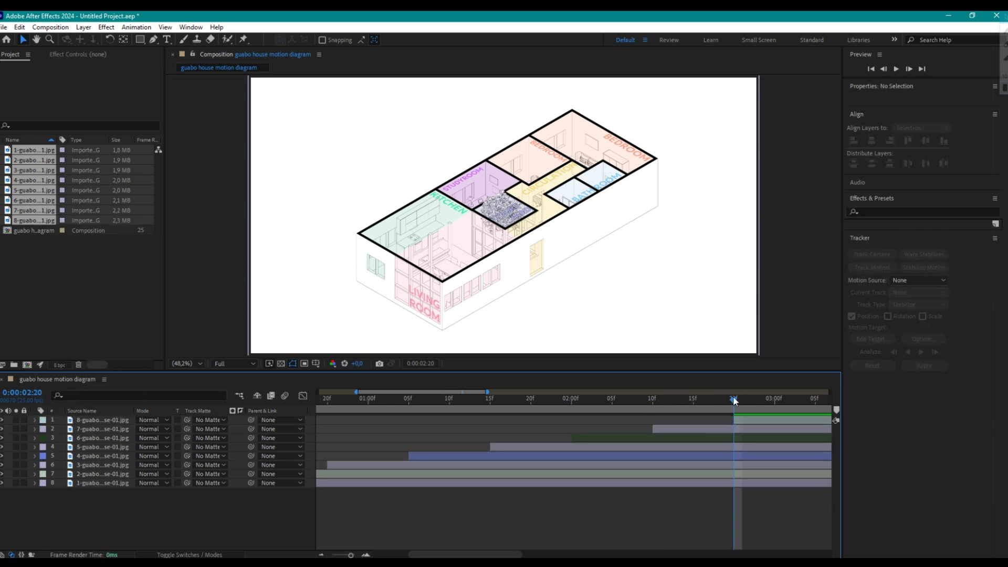
Preview the room-by-room animation from the start of the composition.
{"action": "left_click_drag", "start_coordinate": [734, 399], "coordinate": [252, 400]}
{"action": "scroll", "coordinate": [480, 482], "scroll_direction": "down", "scroll_amount": 5, "text": "alt"}
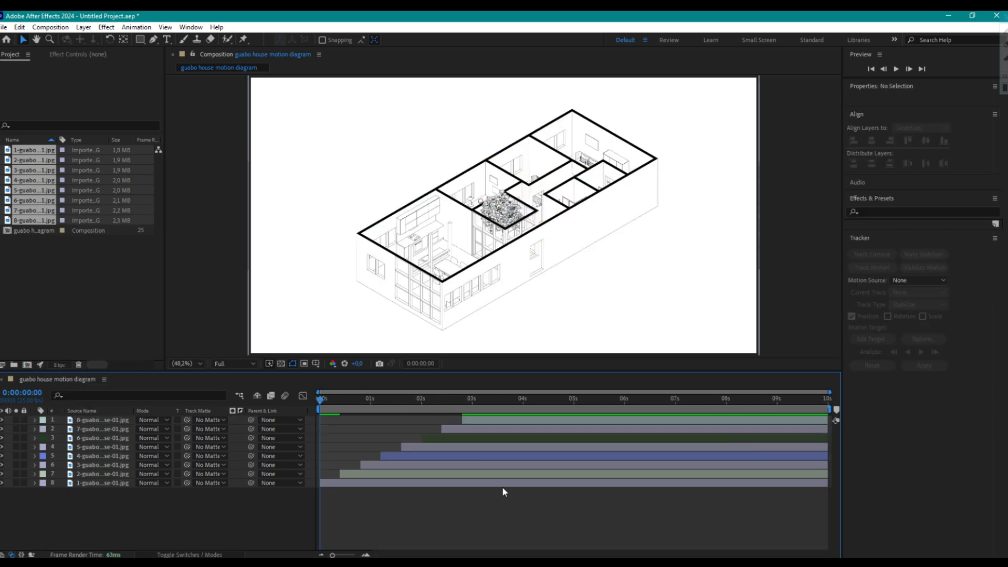
{"action": "key", "text": "space"}
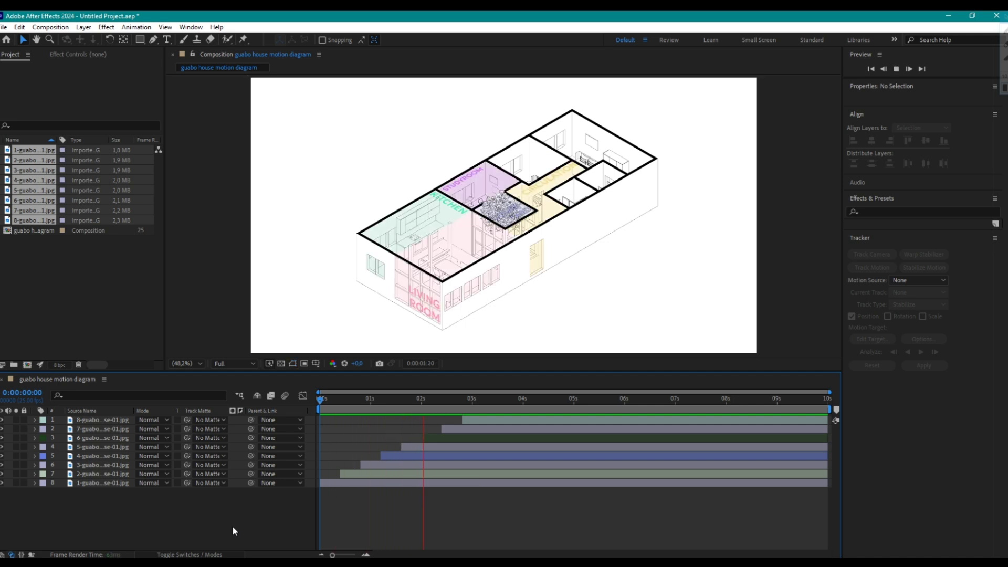
{"action": "key", "text": "space"}
Extend the start of the 2-guabo house layer back to 0:00:00:05 and play the result.
{"action": "scroll", "coordinate": [423, 483], "scroll_direction": "up", "scroll_amount": 1, "text": "alt"}
{"action": "scroll", "coordinate": [472, 528], "scroll_direction": "up", "scroll_amount": 1, "text": "alt"}
{"action": "scroll", "coordinate": [472, 529], "scroll_direction": "up", "scroll_amount": 3, "text": "shift"}
{"action": "left_click_drag", "start_coordinate": [400, 473], "coordinate": [363, 474]}
{"action": "key", "text": "space"}
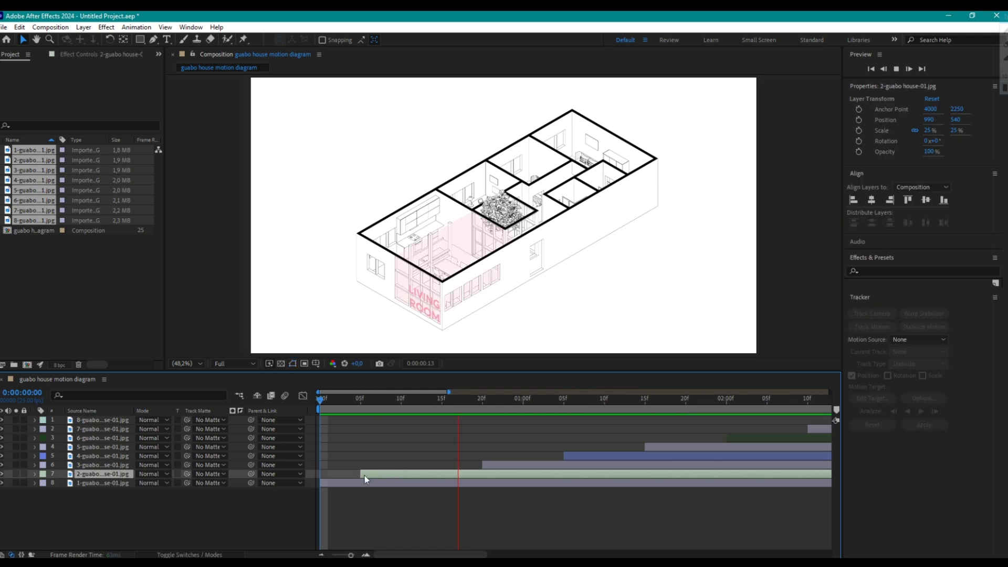
{"action": "key", "text": "space"}
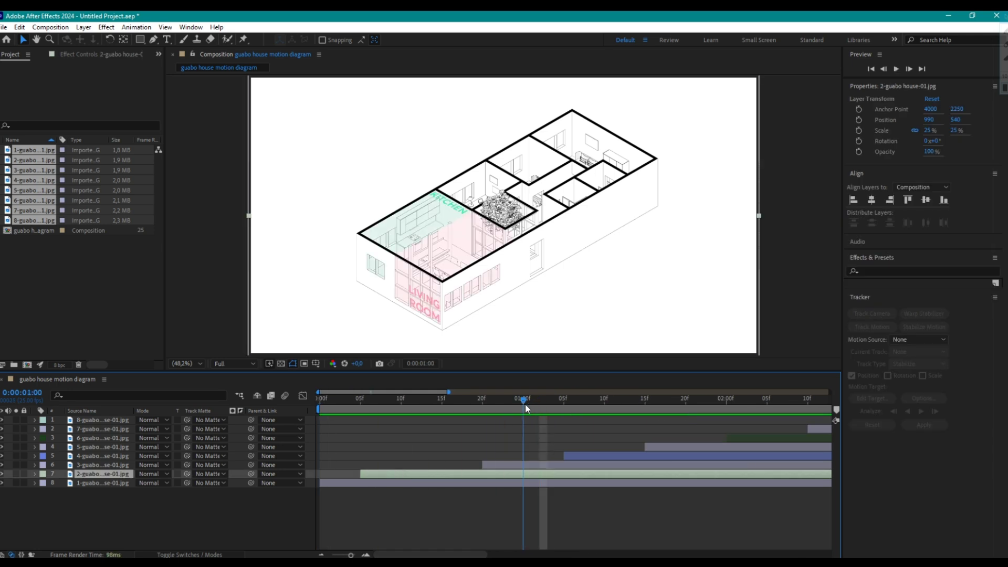
Shift the 3-, 4- and 5-guabo house layers earlier to start at 0:00:00:15, 0:00:00:20 and 0:00:01:05.
{"action": "left_click_drag", "start_coordinate": [533, 403], "coordinate": [524, 404]}
{"action": "left_click_drag", "start_coordinate": [565, 456], "coordinate": [524, 456]}
{"action": "left_click_drag", "start_coordinate": [638, 404], "coordinate": [604, 414]}
{"action": "left_click_drag", "start_coordinate": [646, 446], "coordinate": [604, 447]}
{"action": "left_click", "coordinate": [542, 464]}
{"action": "key", "text": "ctrl+shift+Up"}
{"action": "key", "text": "ctrl+shift+Up"}
{"action": "key", "text": "ctrl+shift+Up"}
{"action": "key", "text": "ctrl+shift+Up"}
{"action": "key", "text": "ctrl+shift+Up"}
{"action": "left_click_drag", "start_coordinate": [491, 464], "coordinate": [450, 464]}
Shift the 6-, 7- and 8-guabo house layers earlier to start at 0:00:01:15, 0:00:02:00 and 0:00:02:05.
{"action": "left_click", "coordinate": [646, 404]}
{"action": "left_click", "coordinate": [692, 438]}
{"action": "left_click_drag", "start_coordinate": [692, 438], "coordinate": [651, 437]}
{"action": "left_click_drag", "start_coordinate": [771, 429], "coordinate": [699, 420]}
Play the retimed animation from the first frame to check its pacing.
{"action": "scroll", "coordinate": [746, 425], "scroll_direction": "down", "scroll_amount": 1, "text": "alt"}
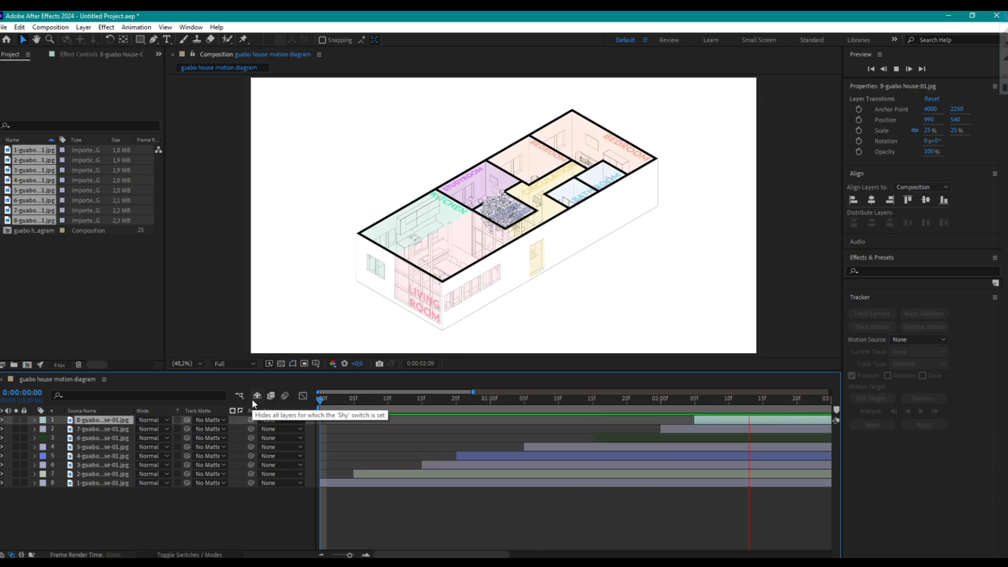
{"action": "scroll", "coordinate": [567, 480], "scroll_direction": "down", "scroll_amount": 2, "text": "alt"}
{"action": "key", "text": "Home"}
{"action": "key", "text": "space"}
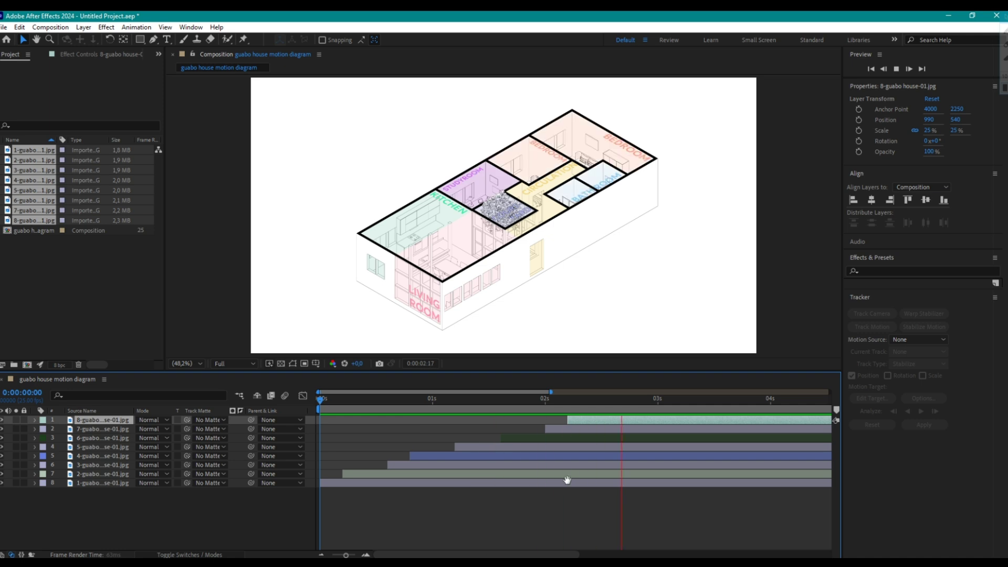
{"action": "key", "text": "space"}
Shorten the composition's work area so it ends at 0:00:03:12.
{"action": "left_click_drag", "start_coordinate": [640, 403], "coordinate": [713, 402]}
{"action": "scroll", "coordinate": [744, 408], "scroll_direction": "down", "scroll_amount": 2, "text": "alt"}
{"action": "scroll", "coordinate": [744, 408], "scroll_direction": "down", "scroll_amount": 2, "text": "alt"}
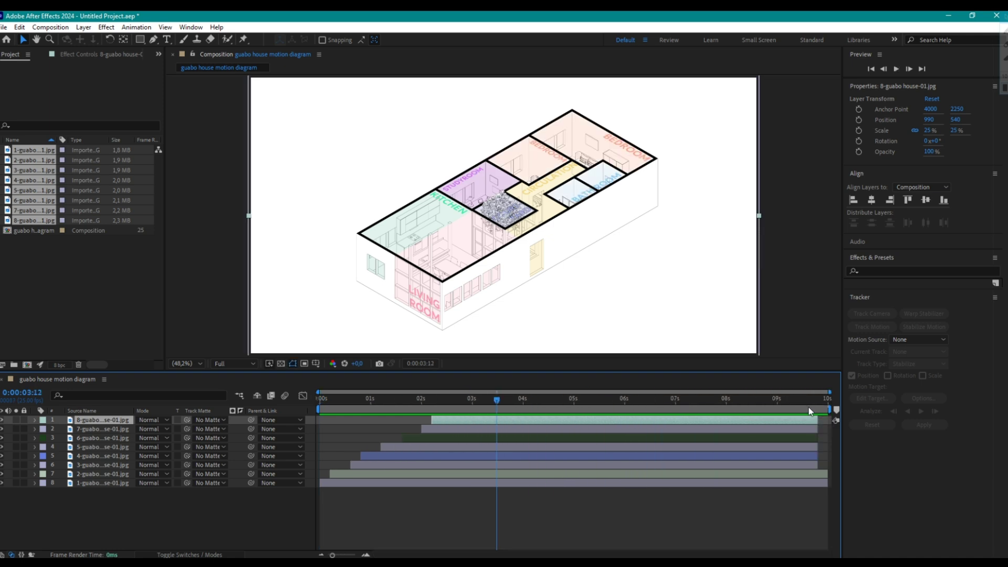
{"action": "left_click_drag", "start_coordinate": [823, 408], "coordinate": [497, 410]}
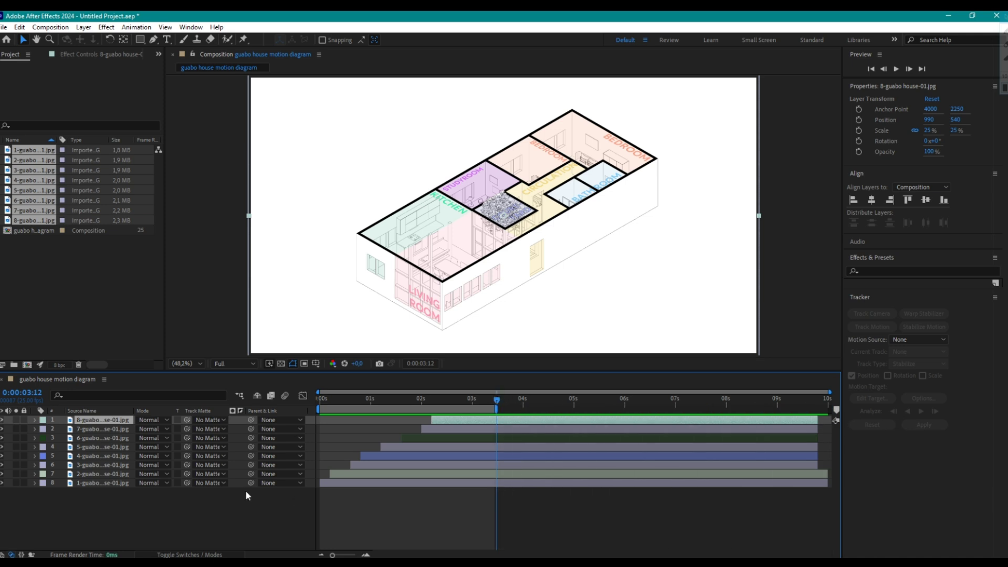
Send the guabo house motion diagram composition to the Adobe Media Encoder queue.
{"action": "left_click", "coordinate": [2, 28]}
{"action": "mouse_move", "coordinate": [39, 199]}
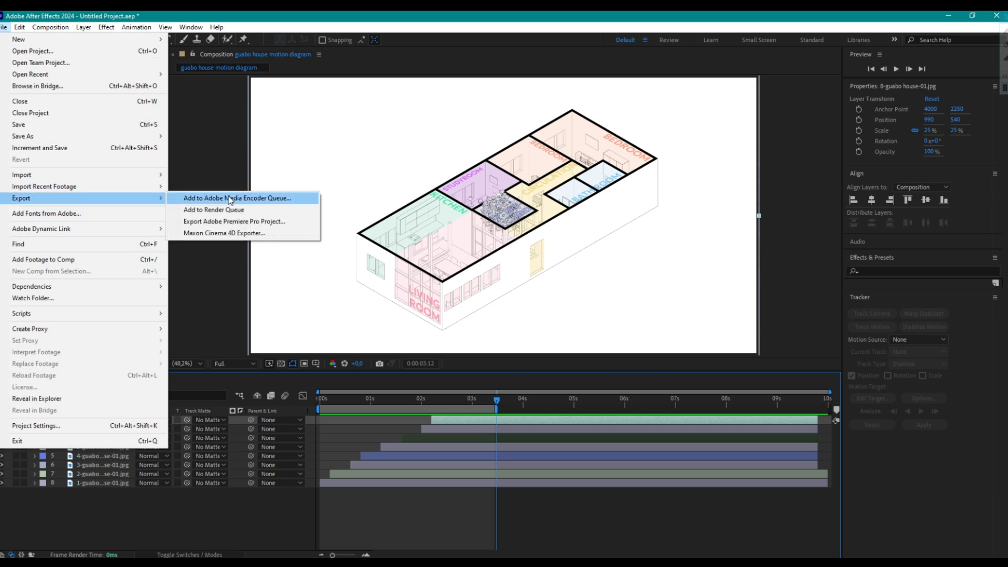
{"action": "left_click", "coordinate": [199, 198]}
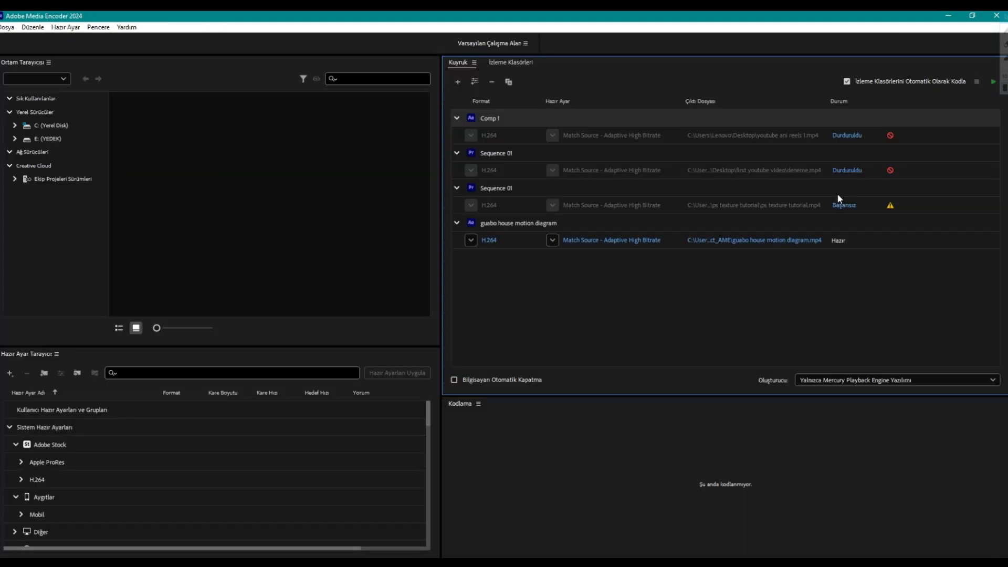
Set the guabo house motion diagram.mp4 output location to the guabo house\final folder and start encoding the queue.
{"action": "left_click", "coordinate": [797, 243]}
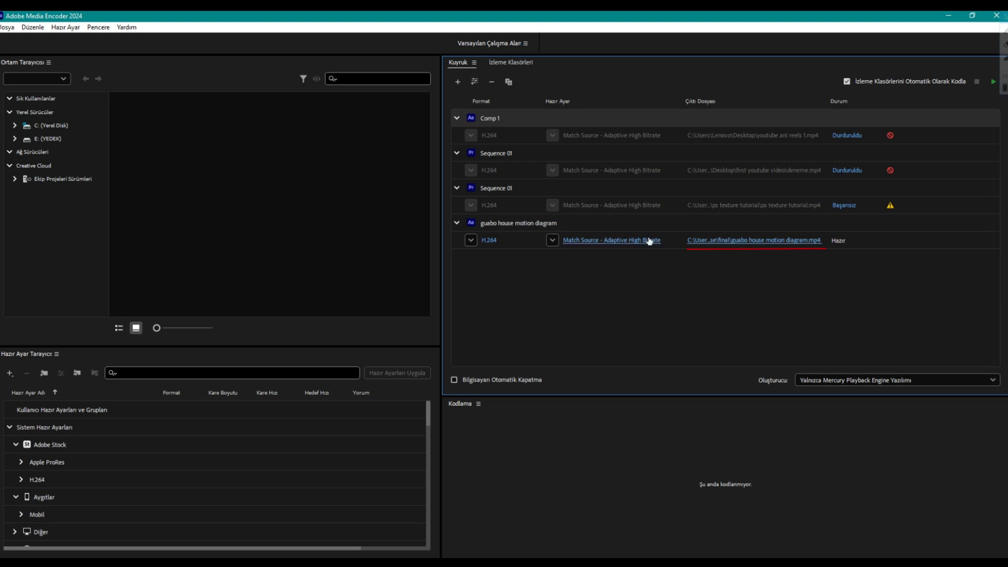
{"action": "left_click", "coordinate": [993, 82]}
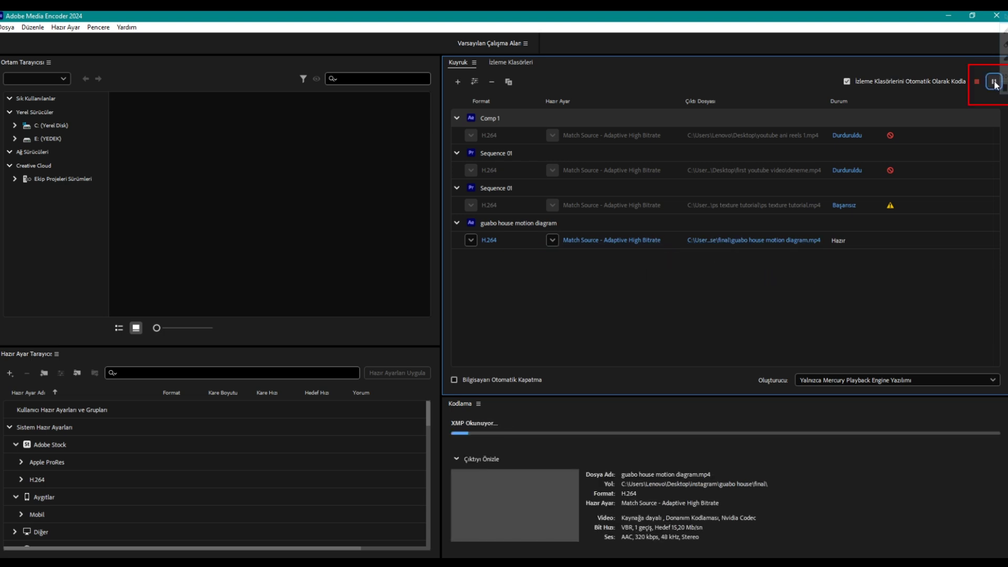